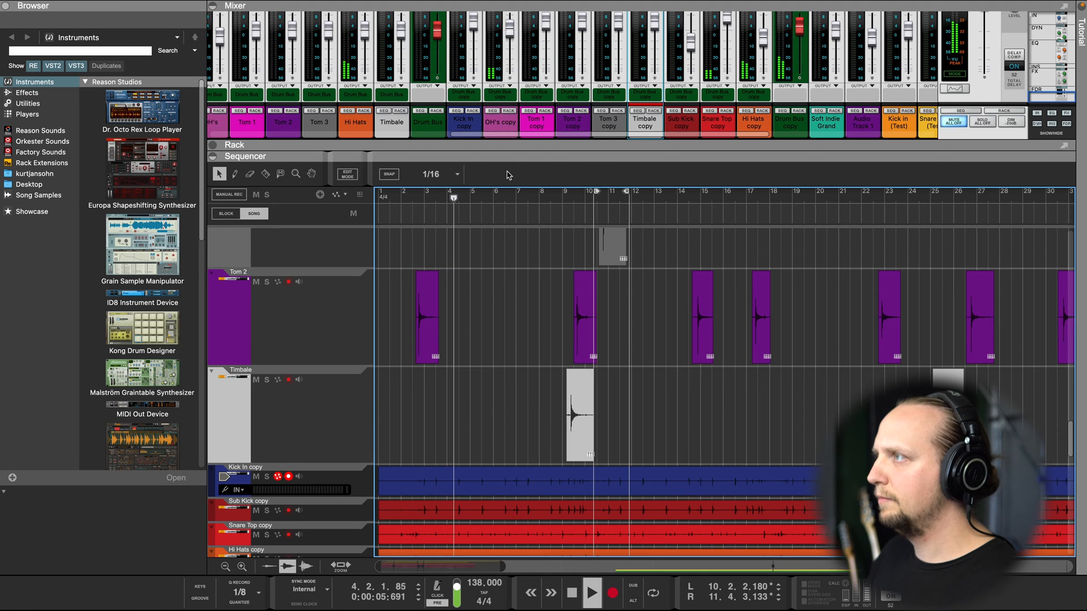
Step: Hide the browser and resize the mixer and sequencer areas so channel faders and drum tracks show together
drag(514, 152, 498, 60)
scroll(550, 154, up, 4)
scroll(550, 154, up, 4)
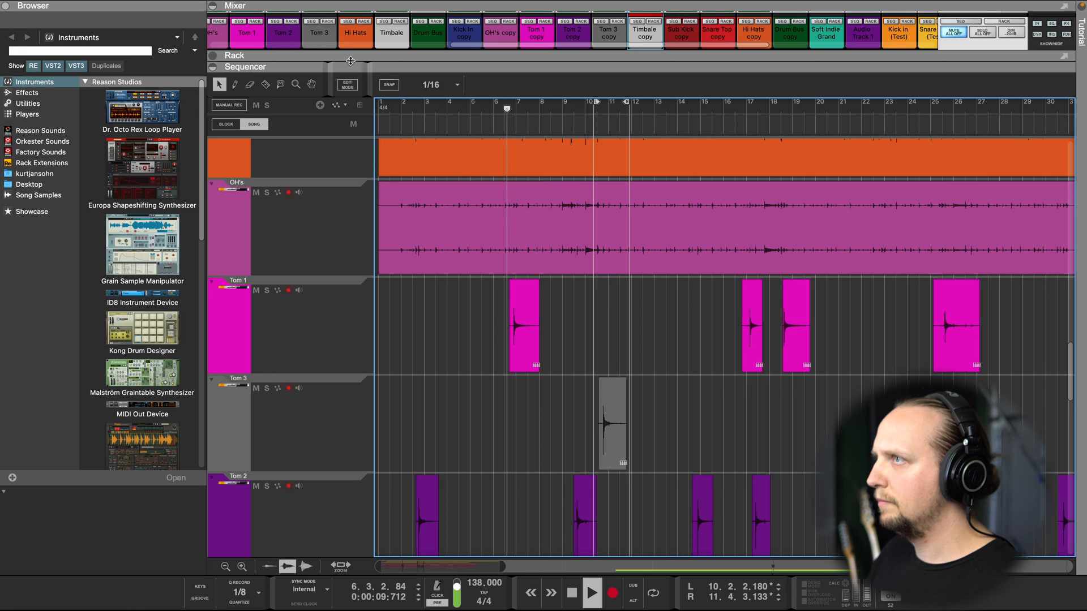
click(5, 6)
drag(370, 61, 372, 462)
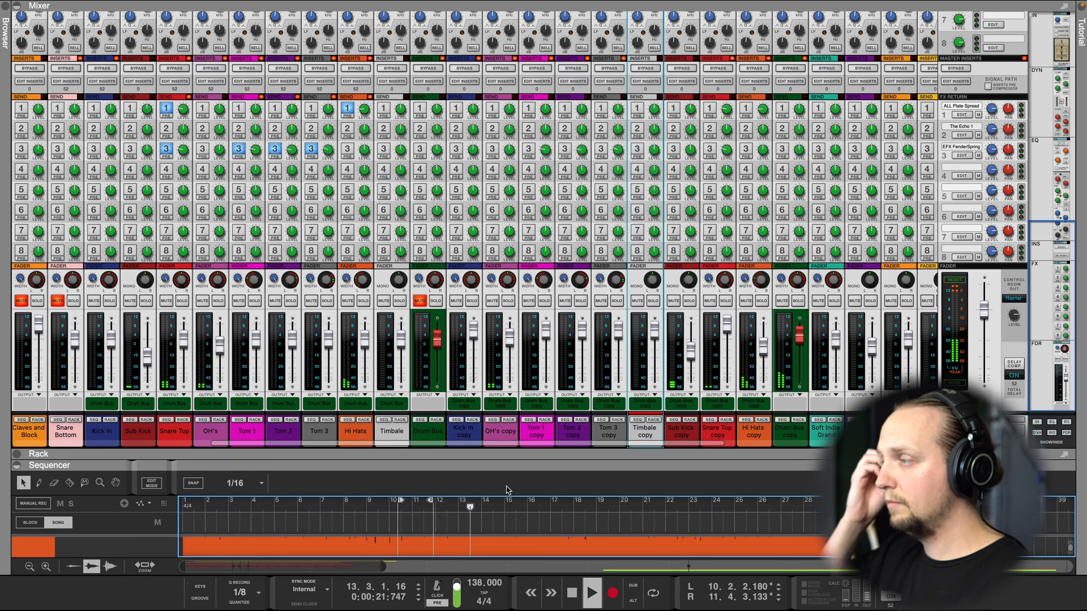
drag(508, 461, 540, 399)
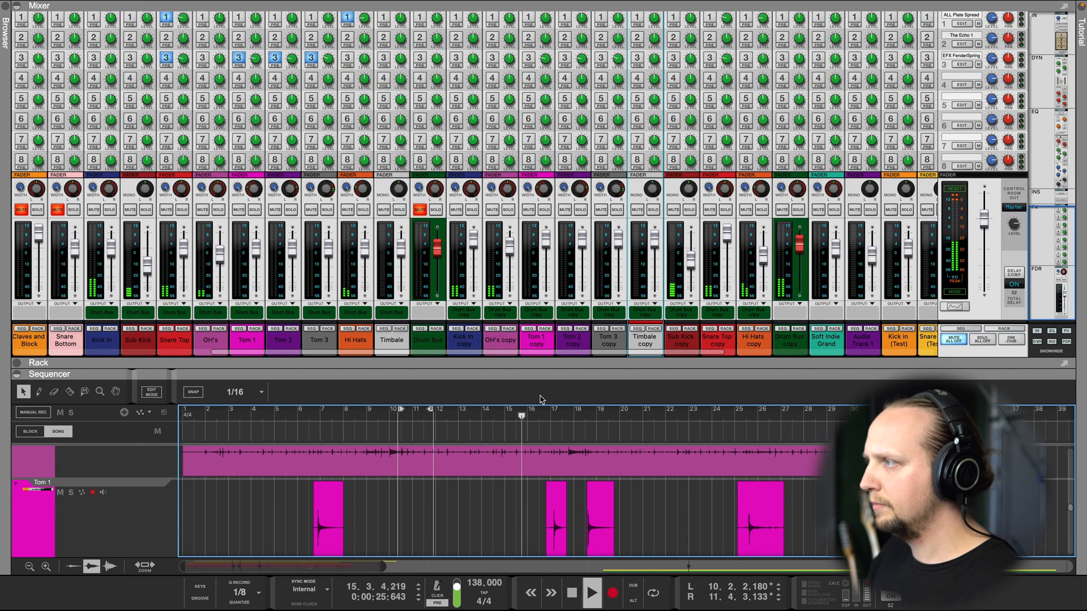
drag(538, 371, 533, 290)
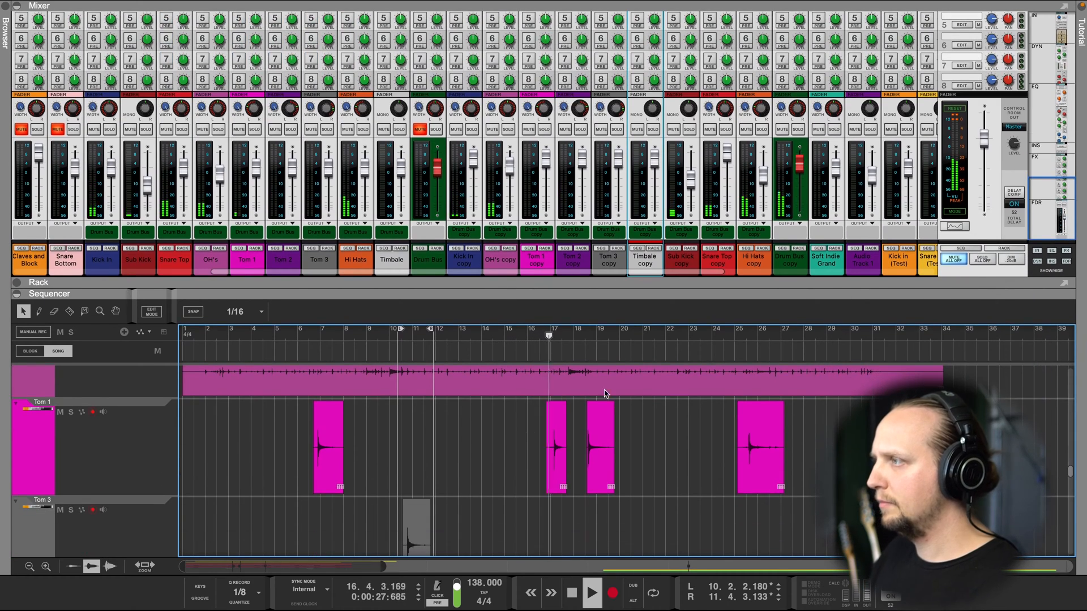
Step: Audition the copied drum mix while following the tom and timbale clips to about bar 27, and return to the song start
scroll(605, 396, down, 5)
scroll(480, 451, down, 5)
scroll(536, 456, up, 4)
scroll(543, 461, right, 1)
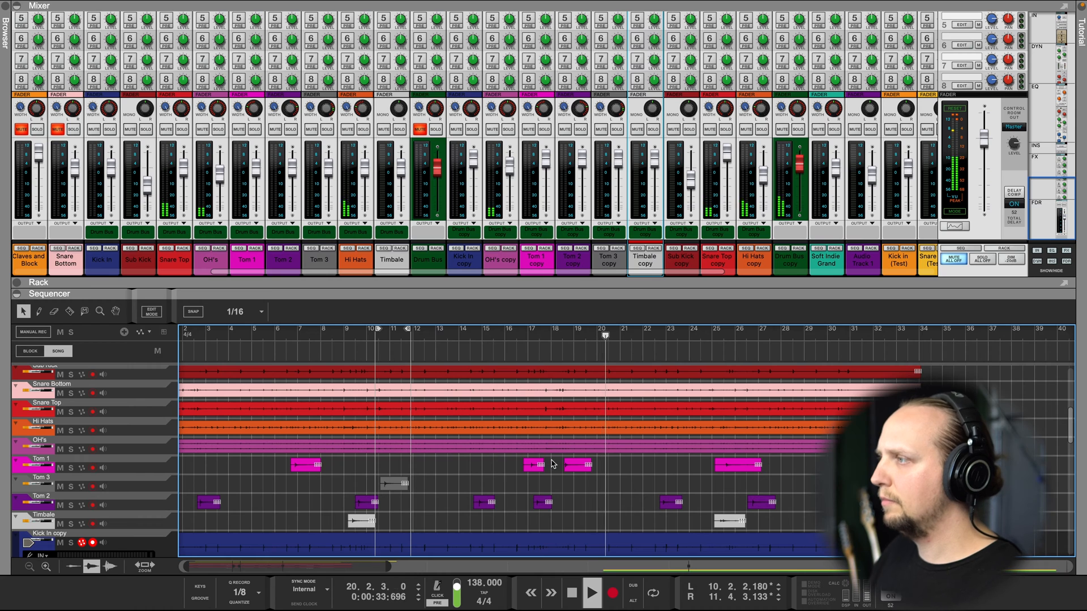
scroll(588, 476, right, 2)
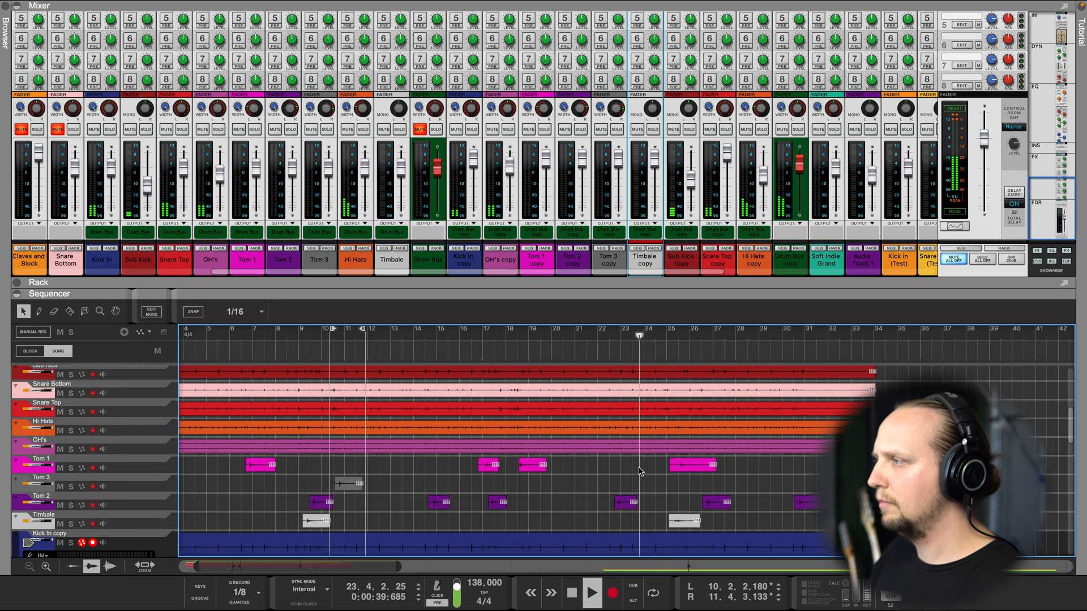
scroll(639, 473, right, 2)
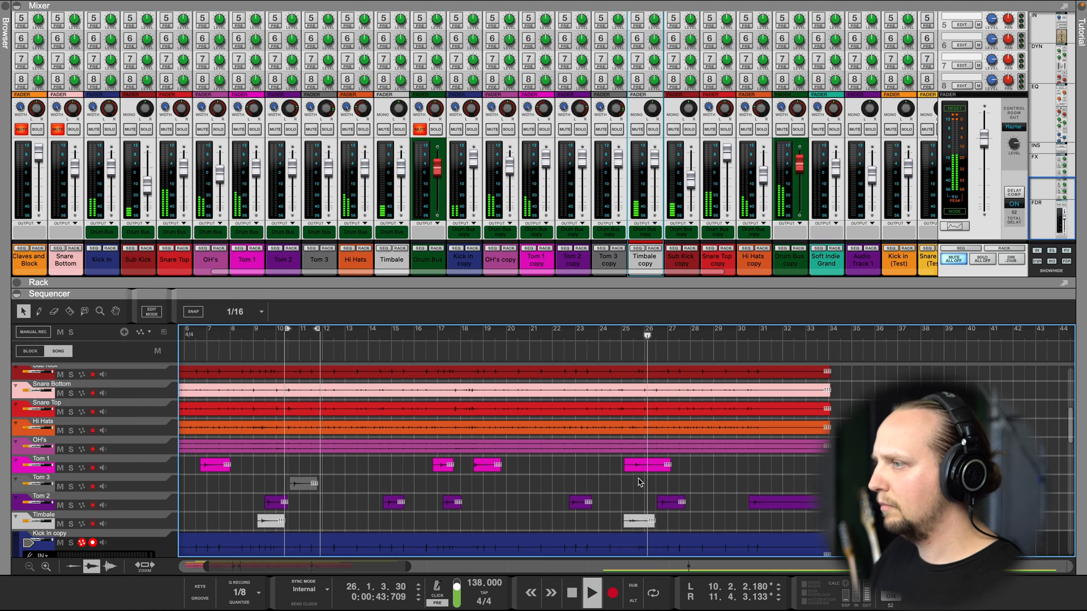
key(space)
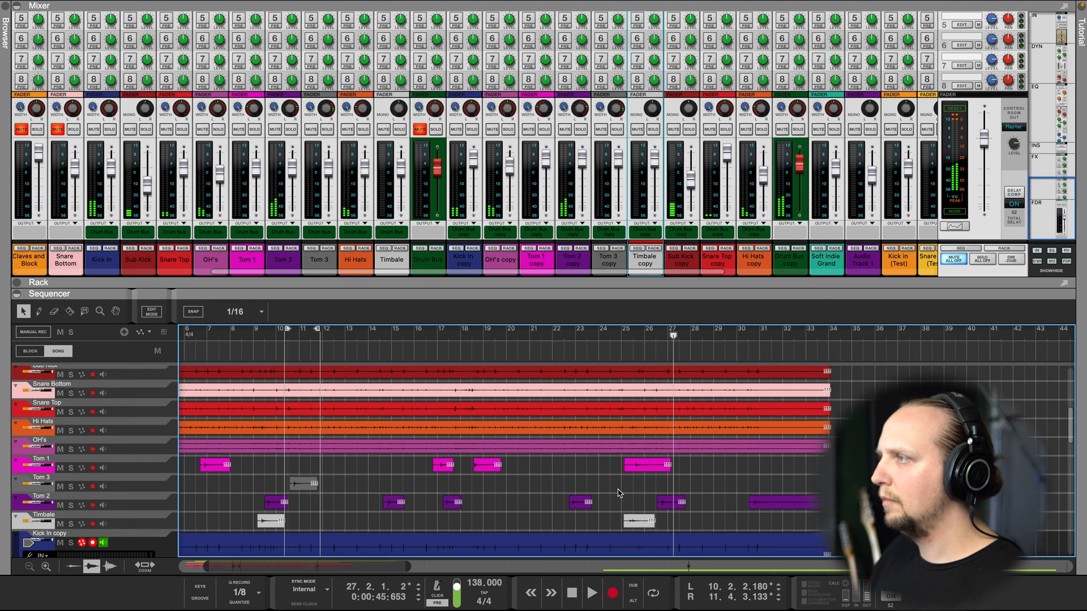
click(572, 592)
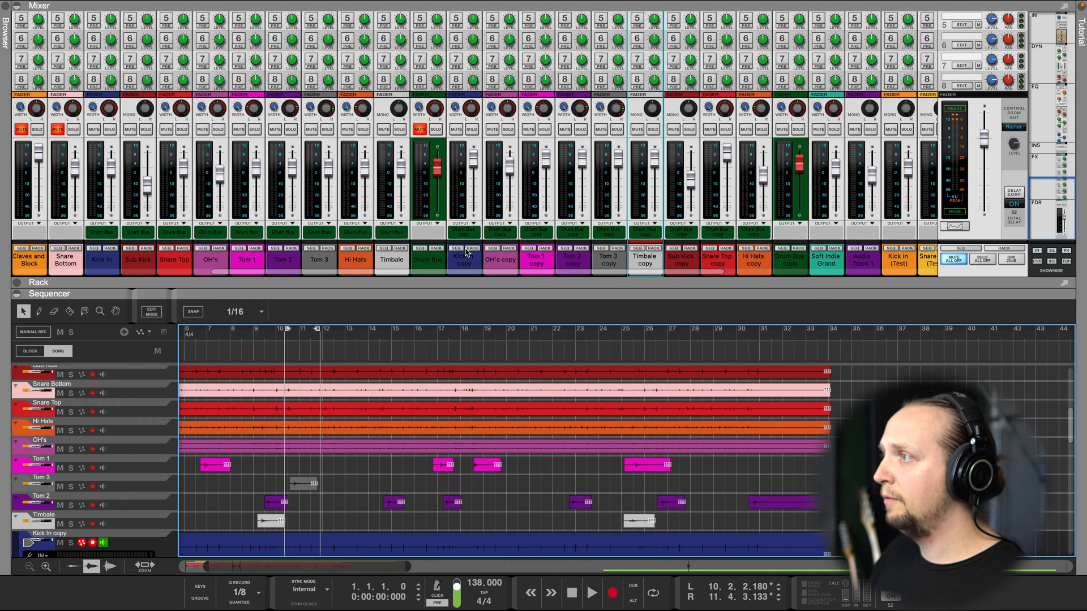
Step: Unmute the Drum Bus, mute the Drum Bus copy, and start playback from the song start
click(421, 130)
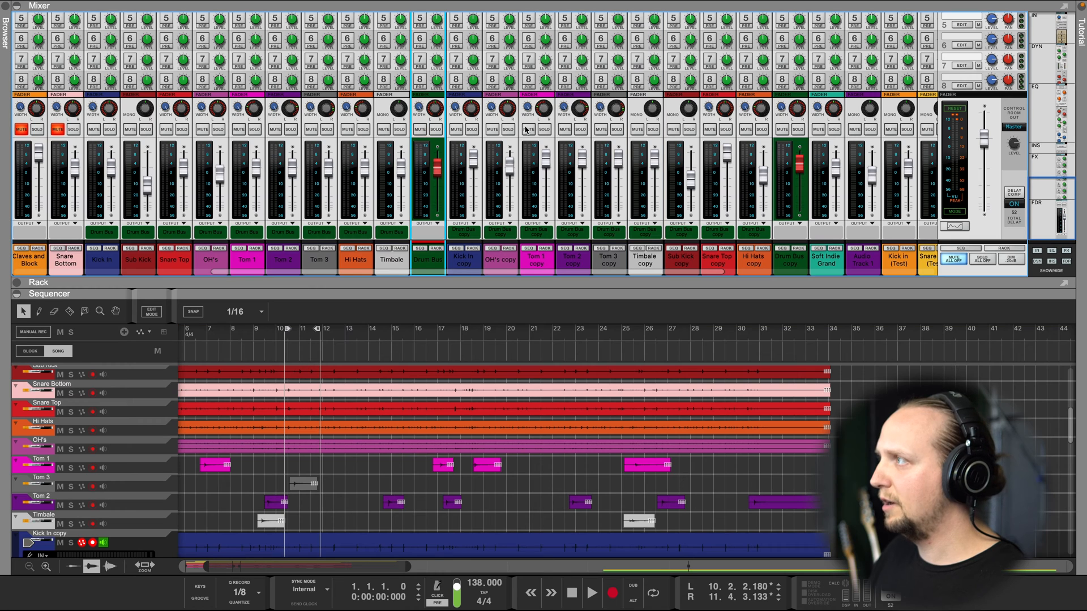
click(781, 130)
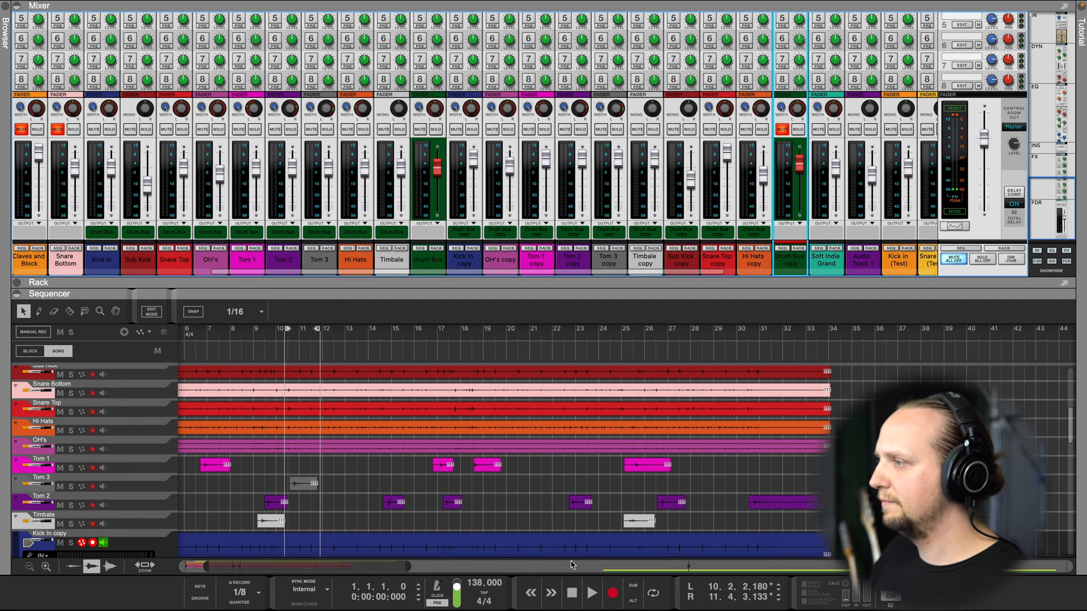
click(592, 593)
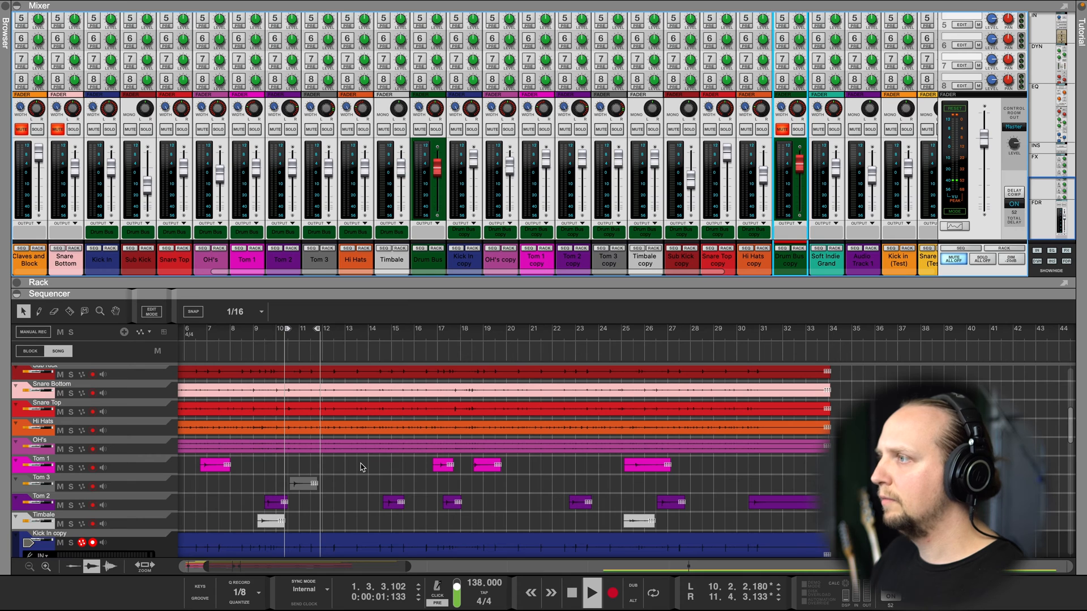
Step: Listen through the original drum mix, following the tom and timbale clips along the timeline and enlarging the sequencer area
scroll(391, 477, left, 1)
scroll(396, 477, up, 1)
scroll(395, 477, left, 2)
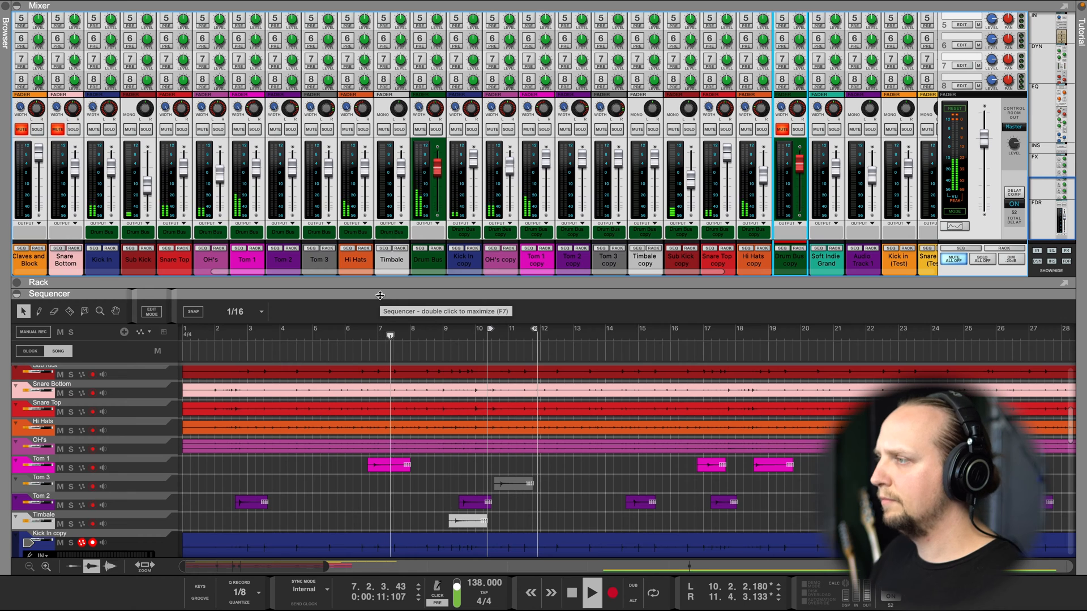
drag(380, 295, 375, 204)
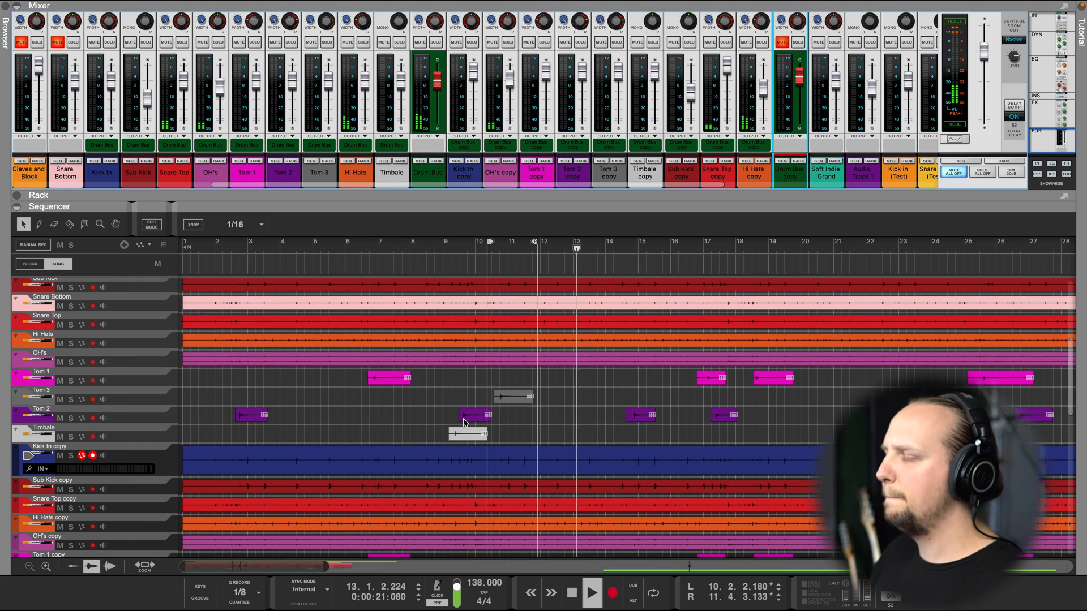
scroll(509, 415, right, 2)
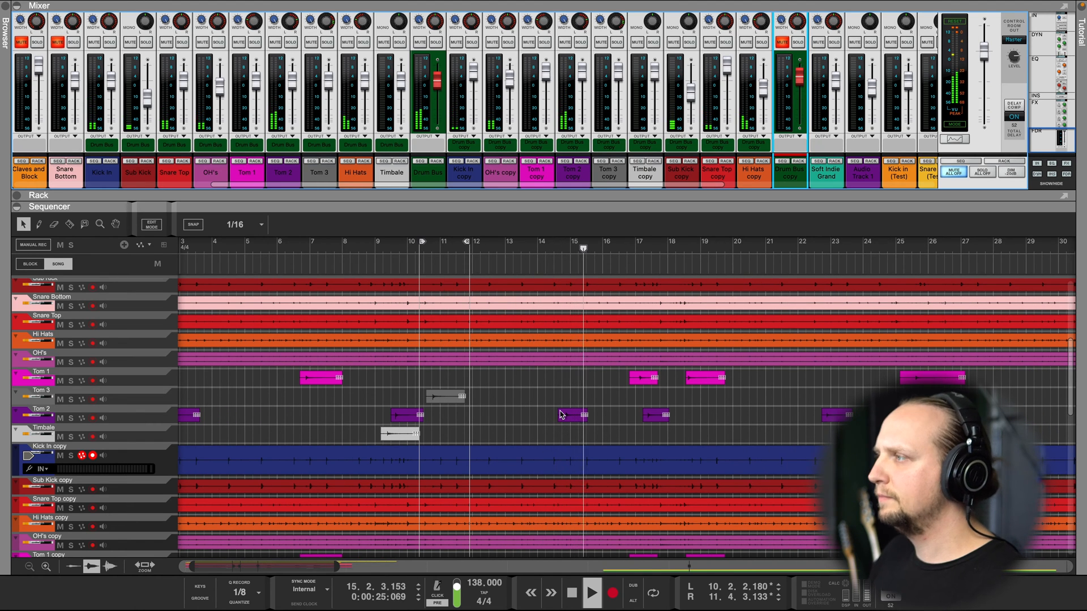
scroll(567, 396, right, 2)
scroll(571, 397, down, 1)
scroll(571, 396, right, 2)
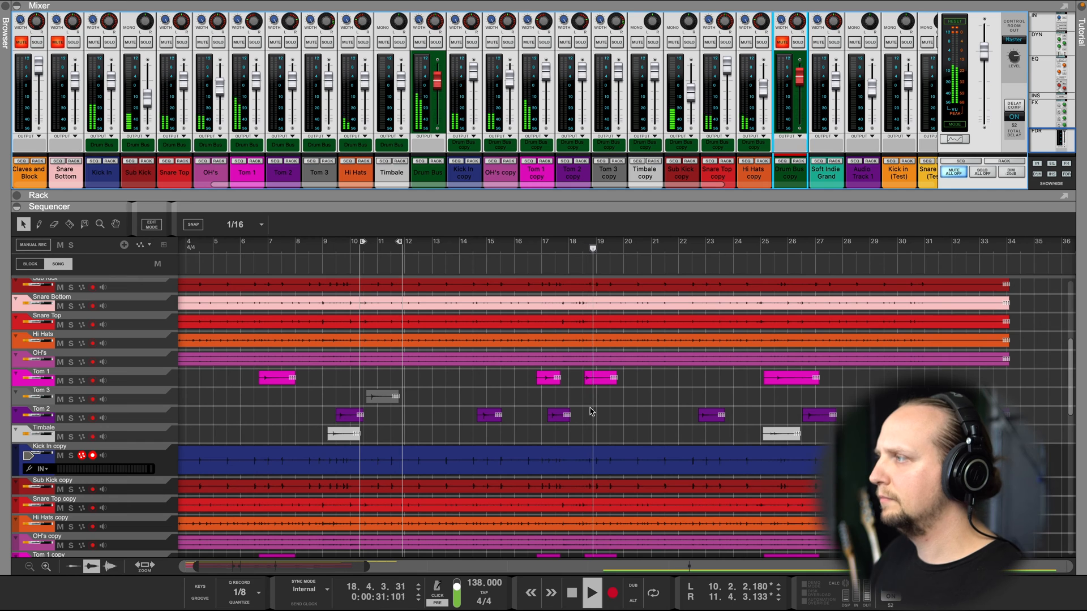
scroll(590, 426, right, 2)
scroll(590, 425, down, 2)
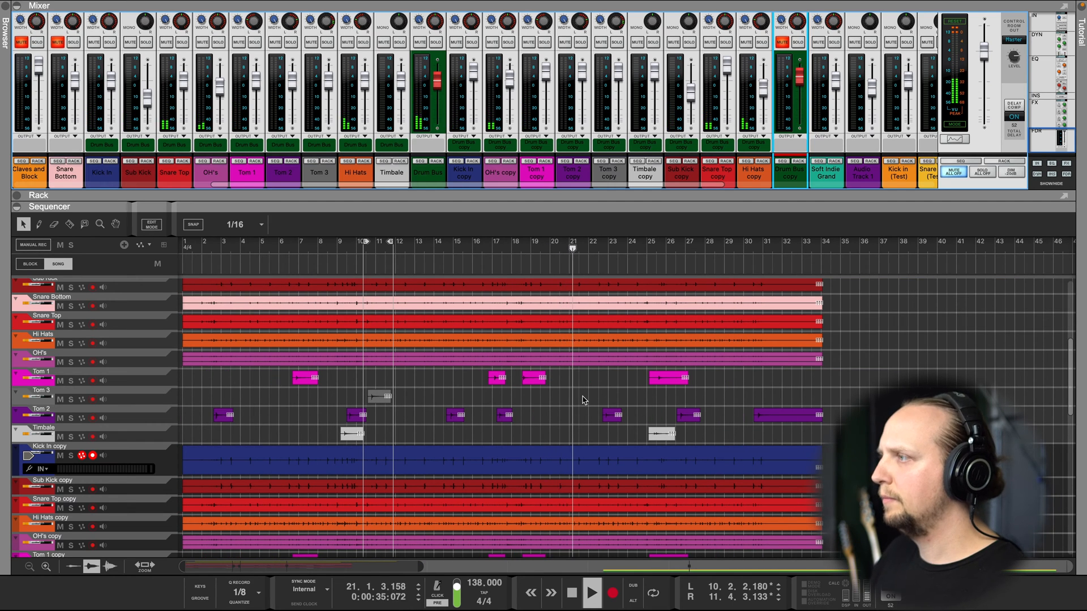
scroll(594, 415, right, 2)
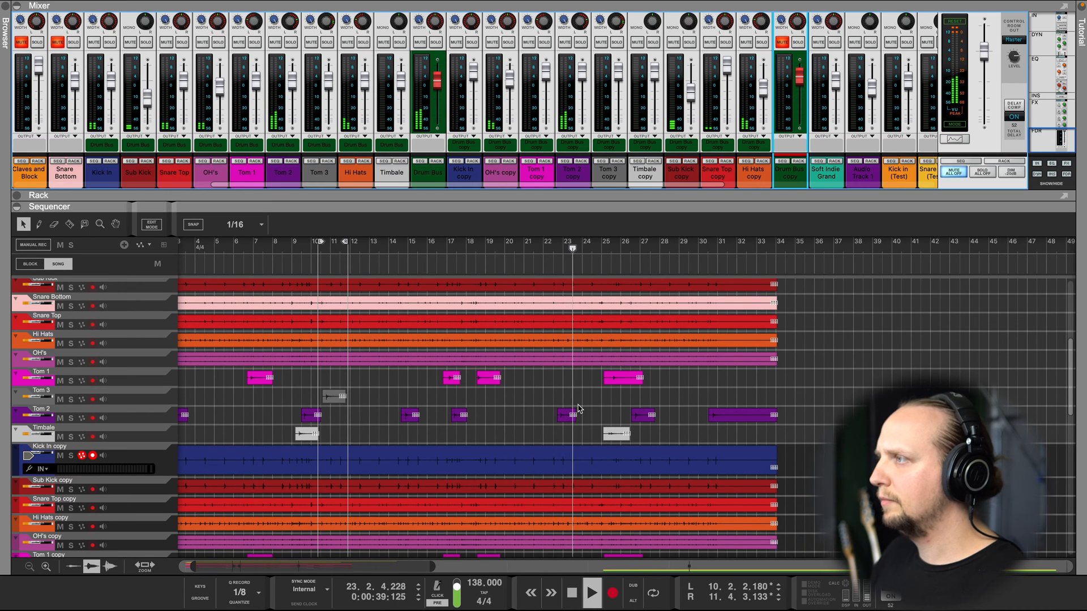
scroll(570, 411, right, 3)
scroll(536, 412, up, 2)
scroll(537, 417, right, 2)
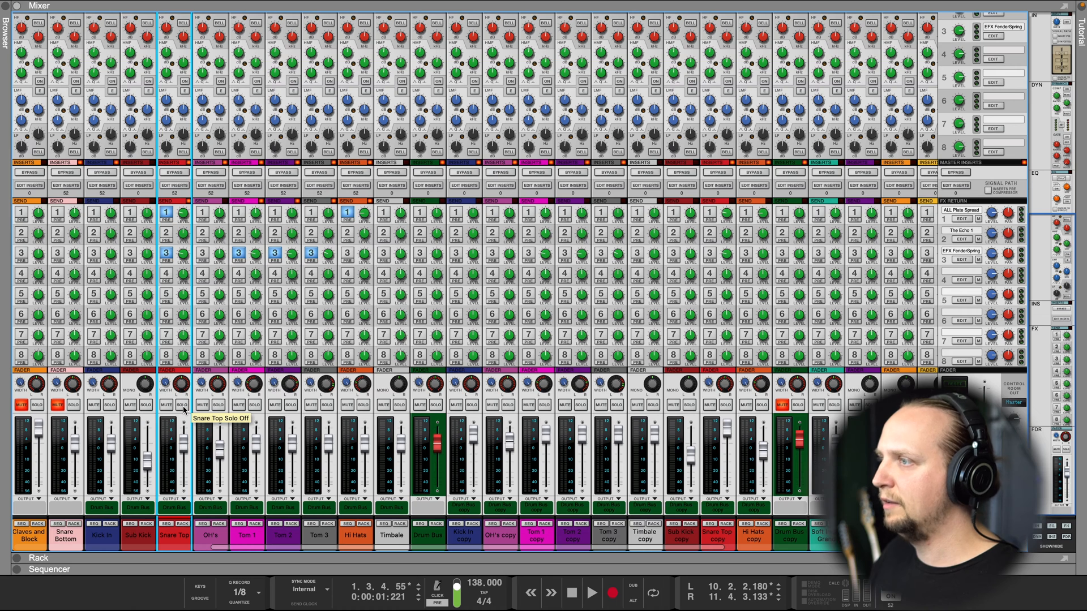
Step: Solo the Snare Top channel, bring the sequencer area back into view, and start playback
click(183, 406)
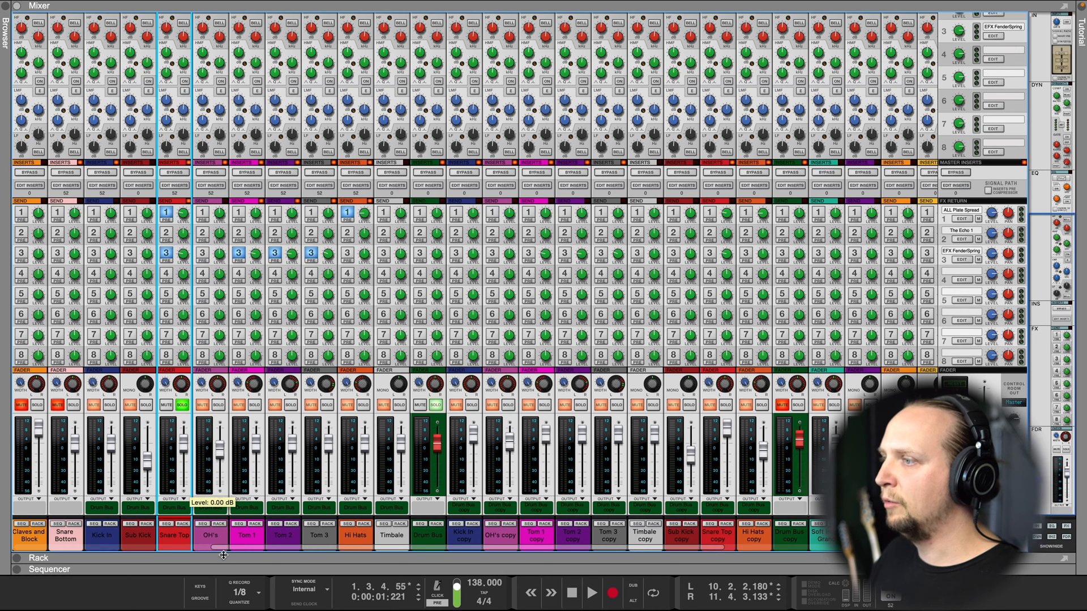
scroll(205, 328, up, 3)
scroll(205, 329, up, 3)
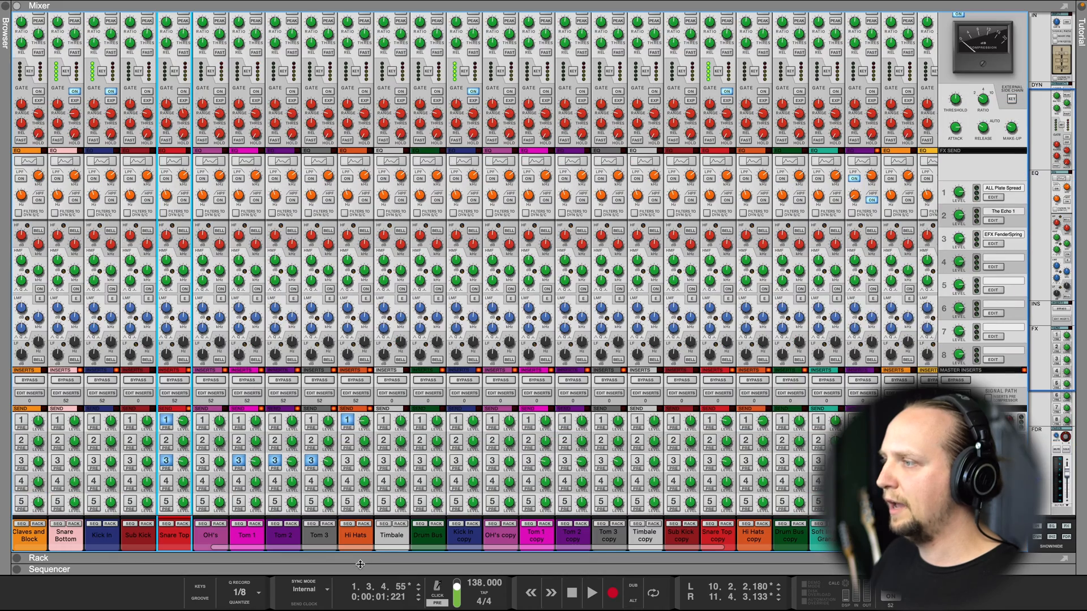
drag(361, 565, 252, 460)
key(space)
Step: Toggle the Snare Top channel's gate on and off during playback to compare the sound
scroll(222, 255, up, 5)
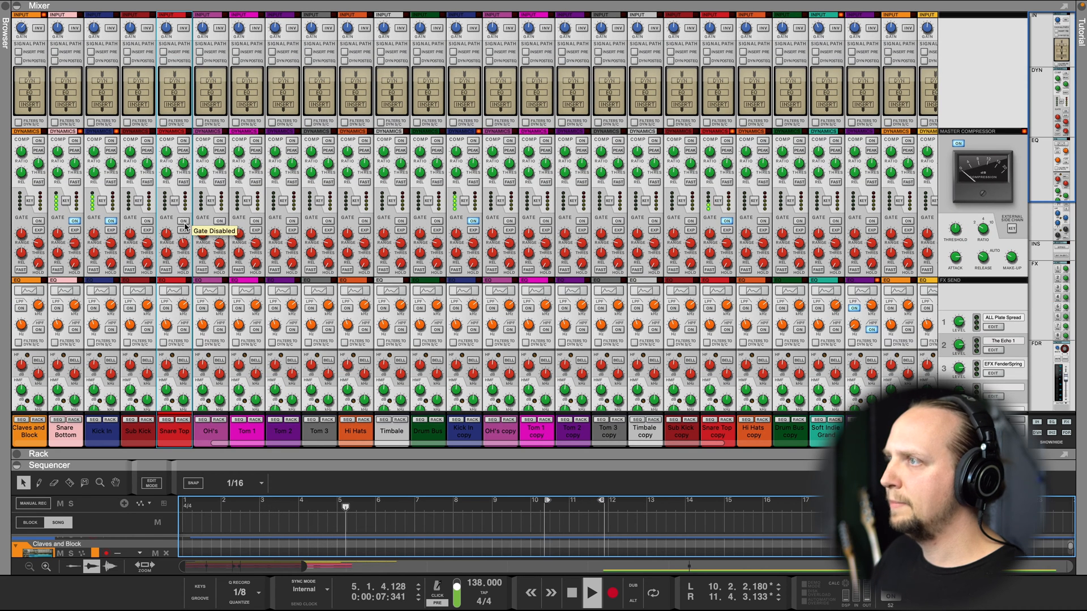
click(184, 222)
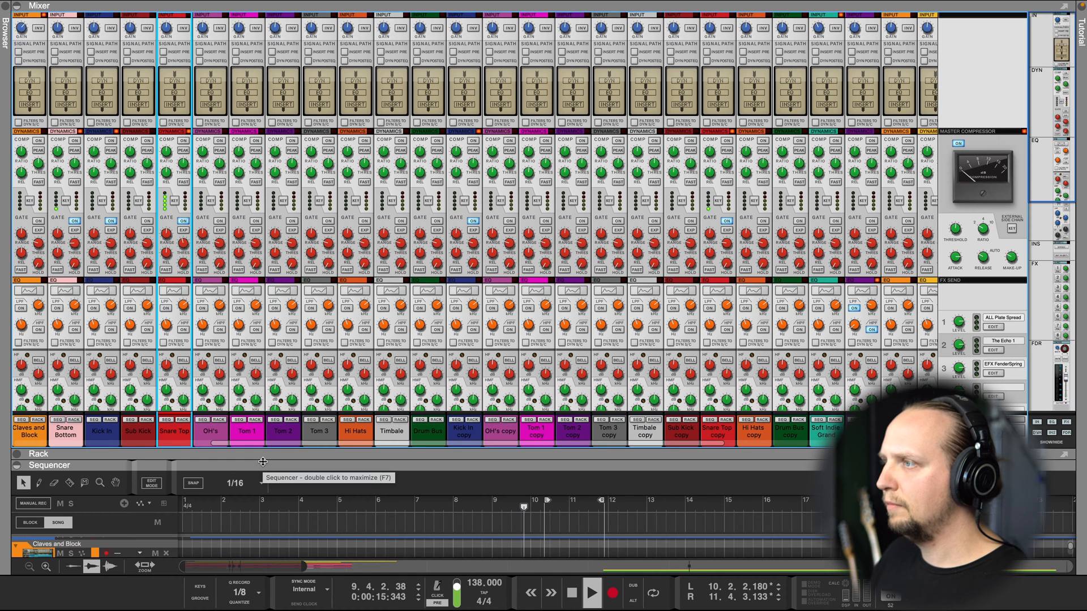
scroll(271, 405, down, 4)
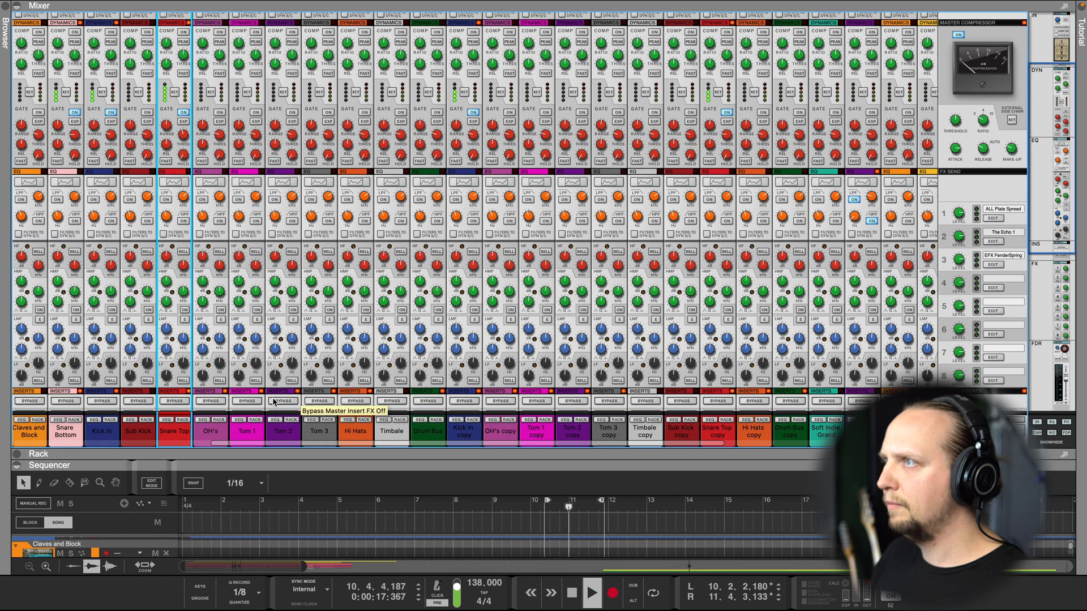
click(183, 113)
Step: Resize the sequencer area below the mixer and move the song position to just after bar 2
drag(287, 466, 328, 396)
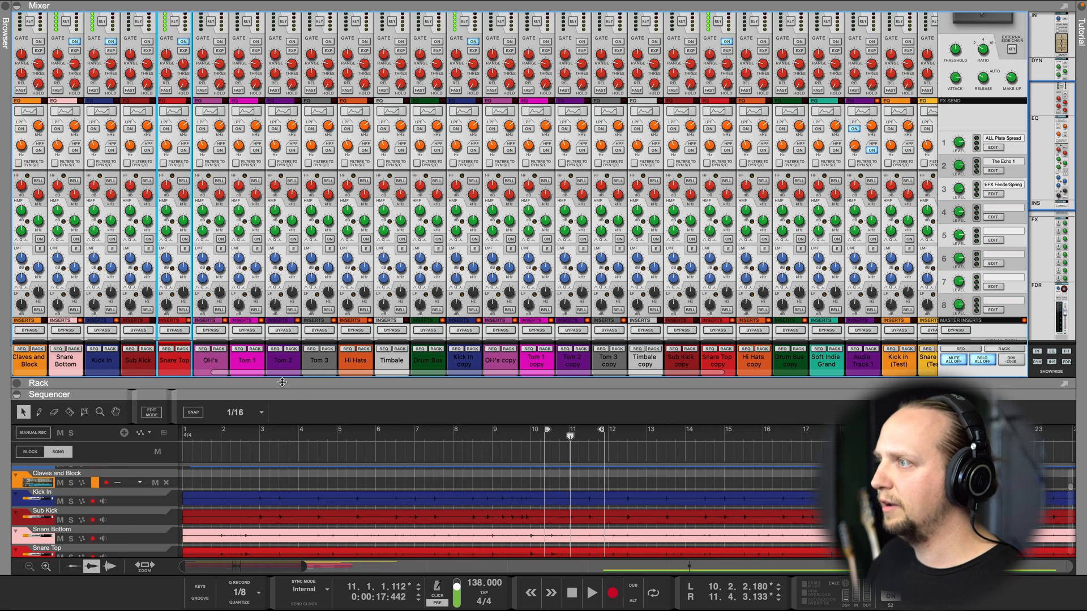
drag(282, 382, 279, 443)
click(231, 494)
Step: Show the Snare Top channel's rack devices and open its Lindell 80 Channel plugin
scroll(186, 408, down, 10)
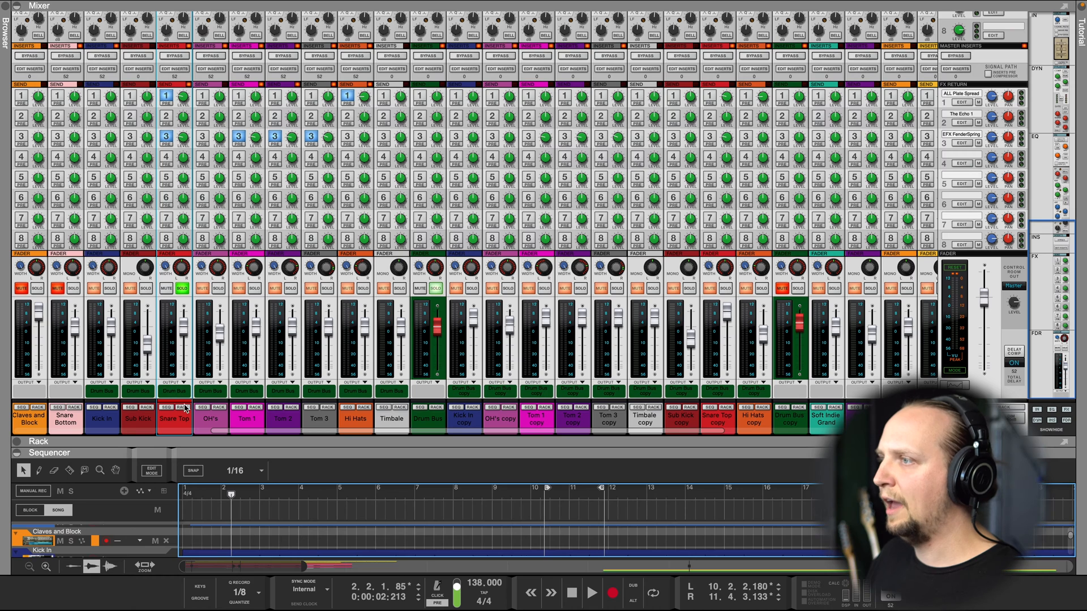
click(186, 409)
click(300, 543)
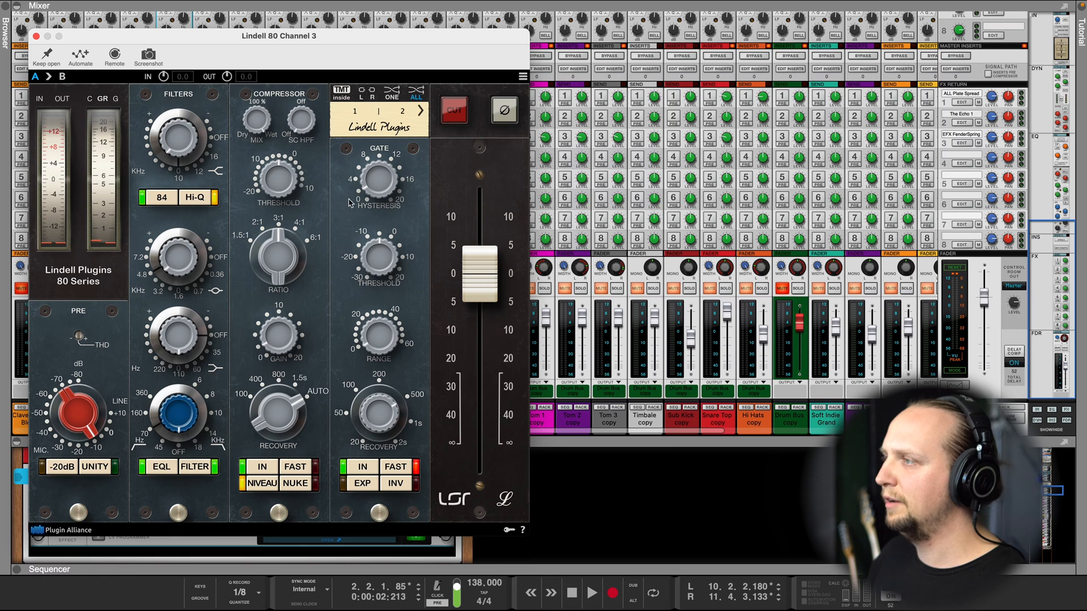
Step: Play the soloed snare from the song start, stop playback, and examine the Lindell 80 Channel's preamp setting
click(572, 594)
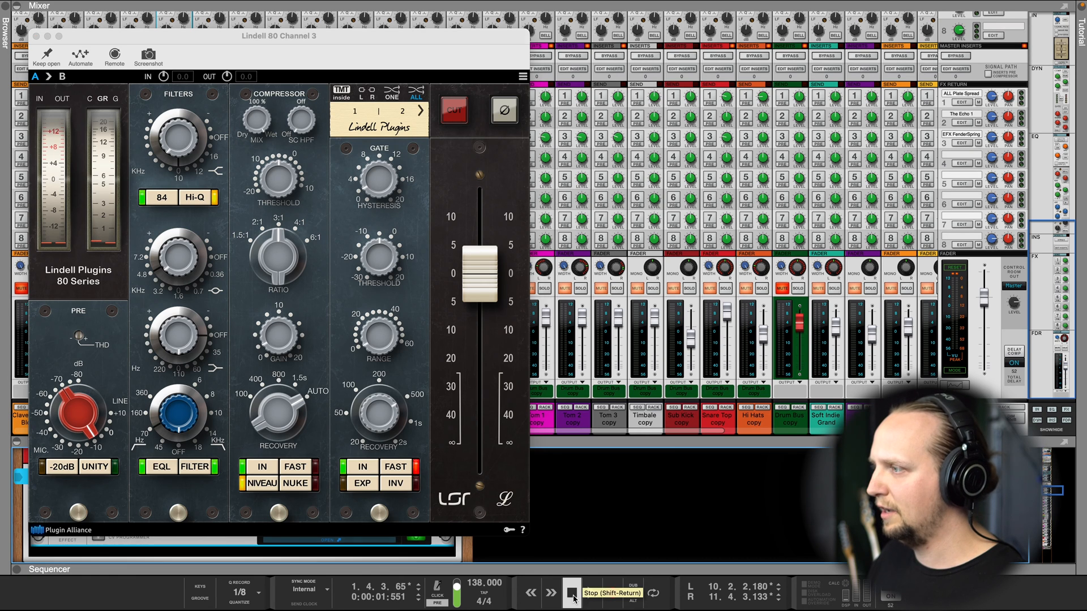
click(591, 592)
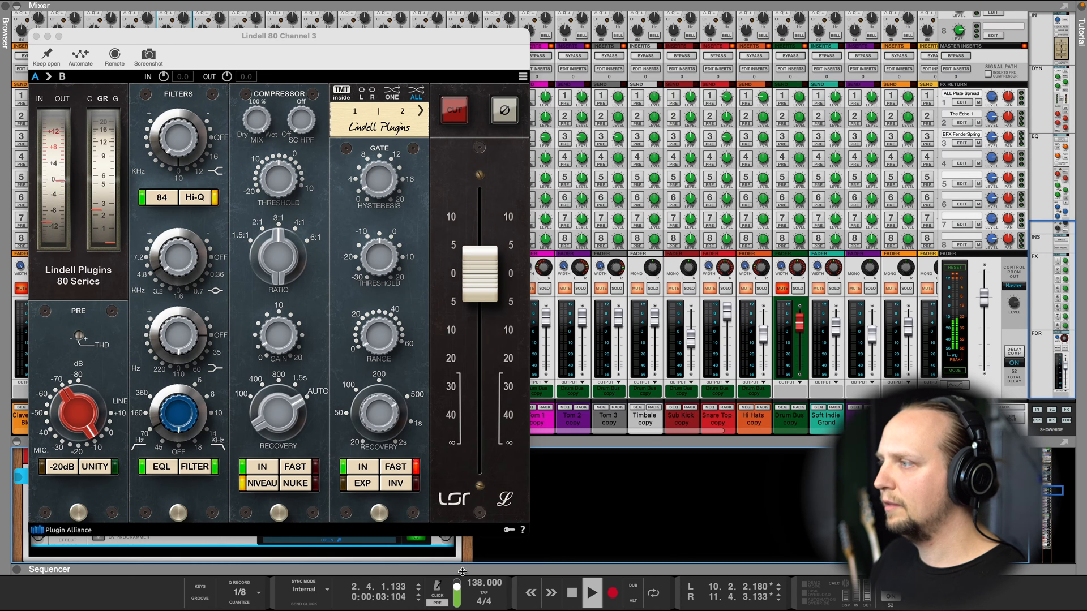
click(577, 598)
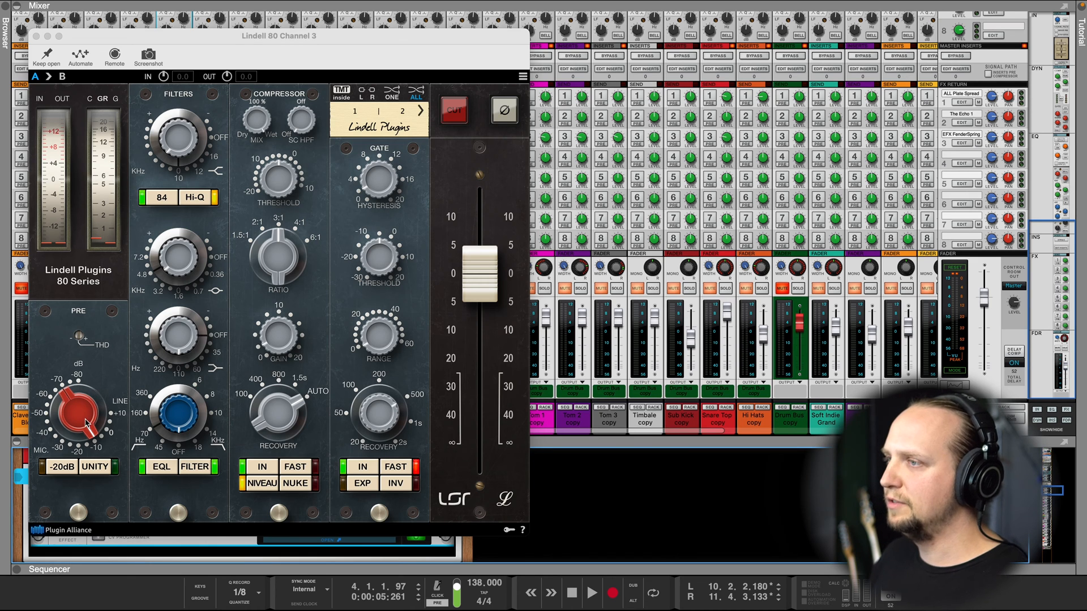
click(86, 423)
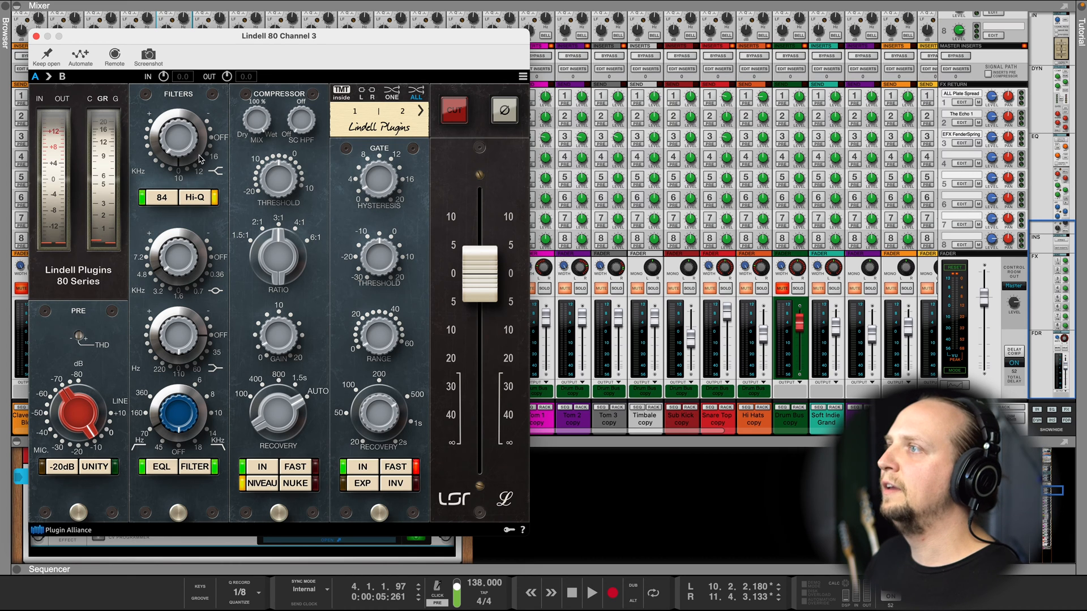
Step: Audition the snare through the plugin's filter settings to about bar 8, and restart playback from the song start
mouse_move(177, 143)
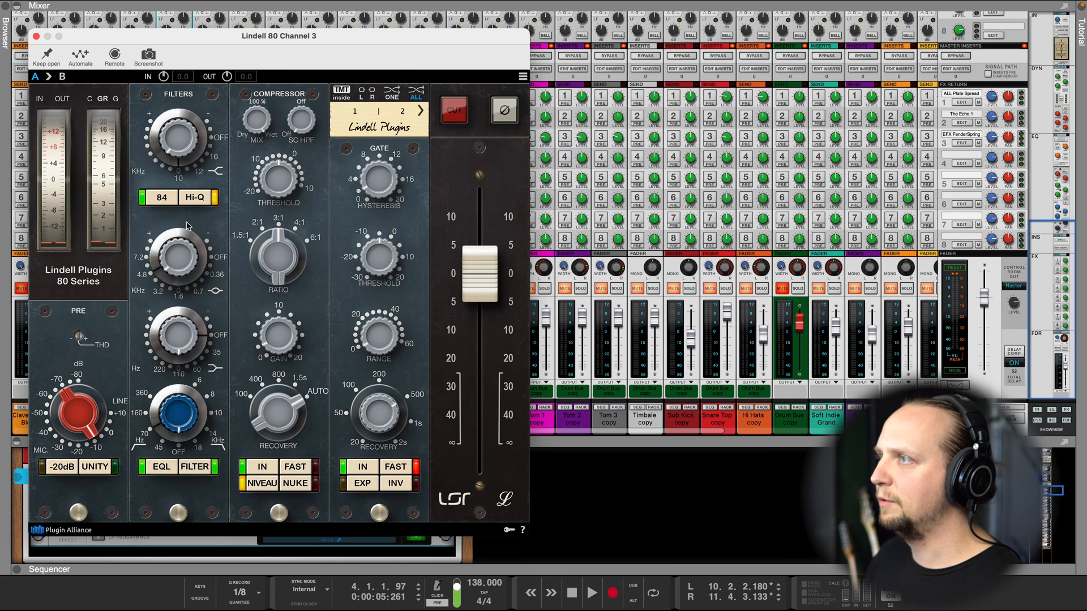
key(space)
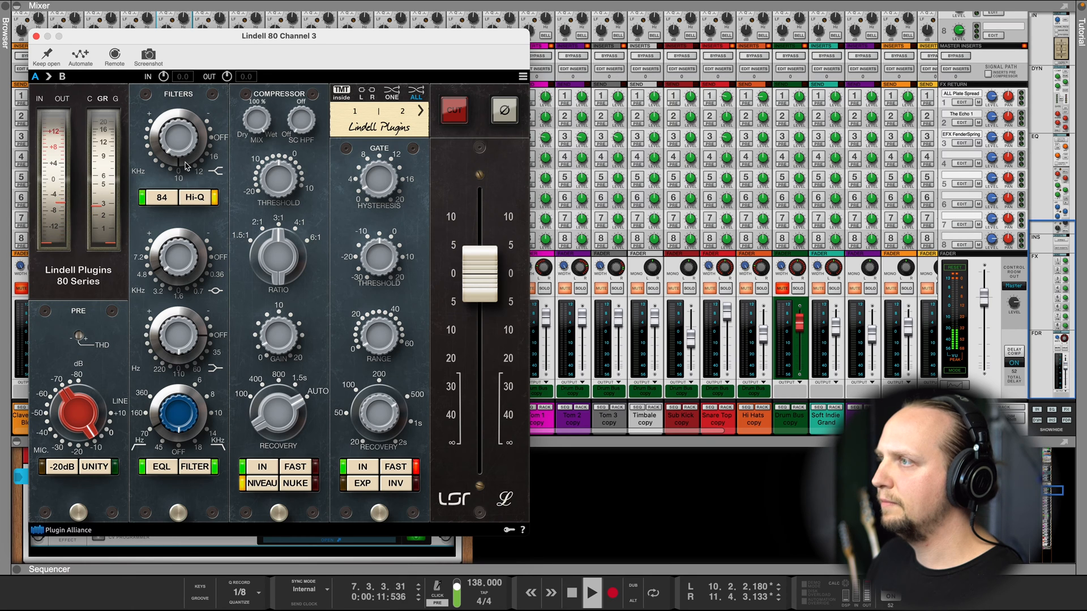
key(space)
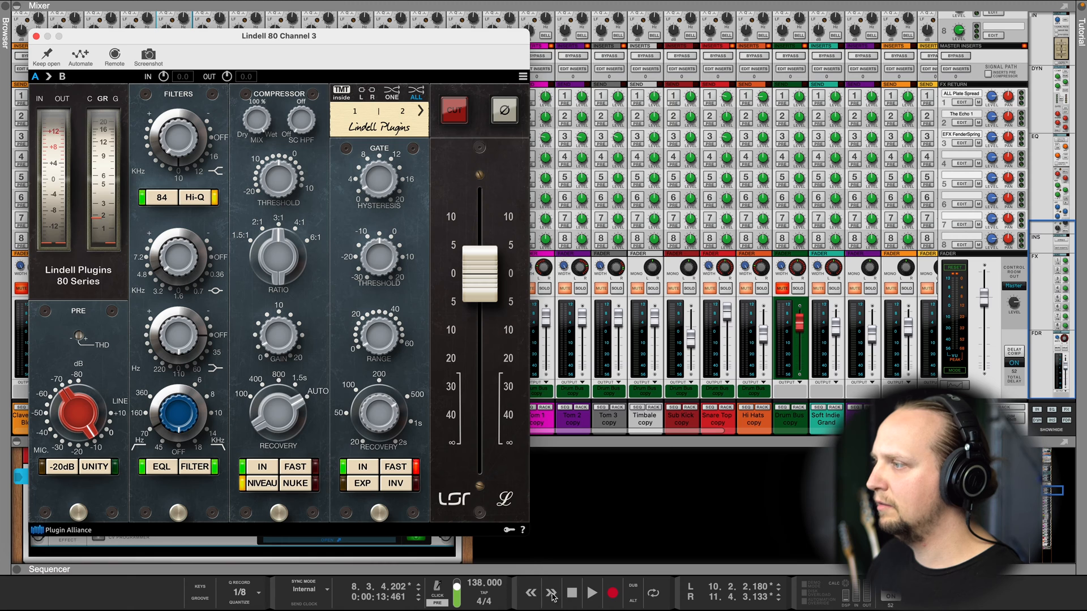
click(572, 593)
key(space)
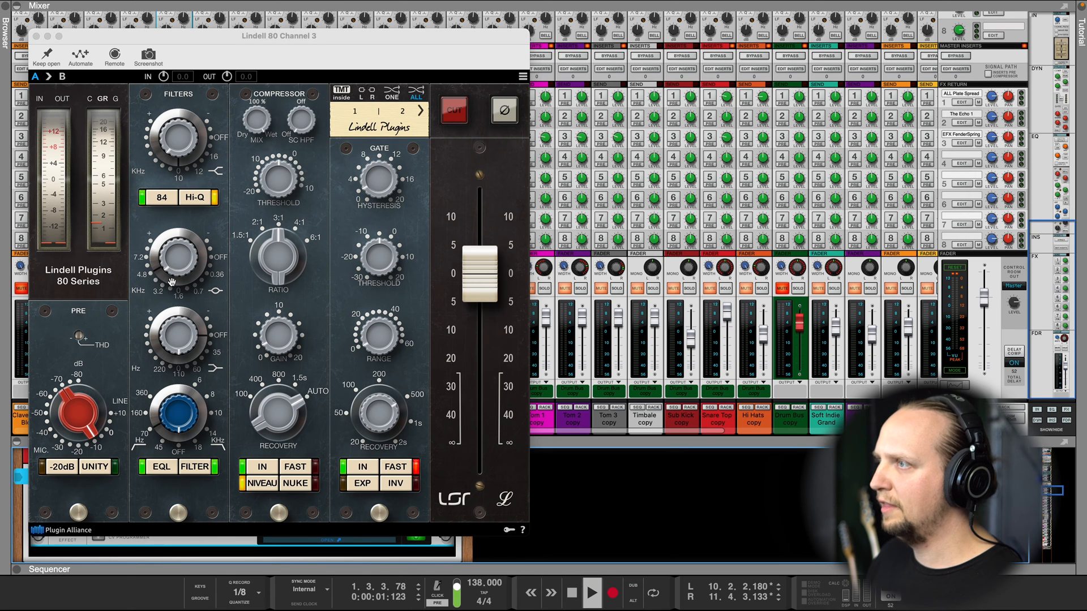
Step: Audition the soloed snare while examining the Lindell 80 Channel's filter and midrange EQ settings, restarting playback from an earlier position
key(space)
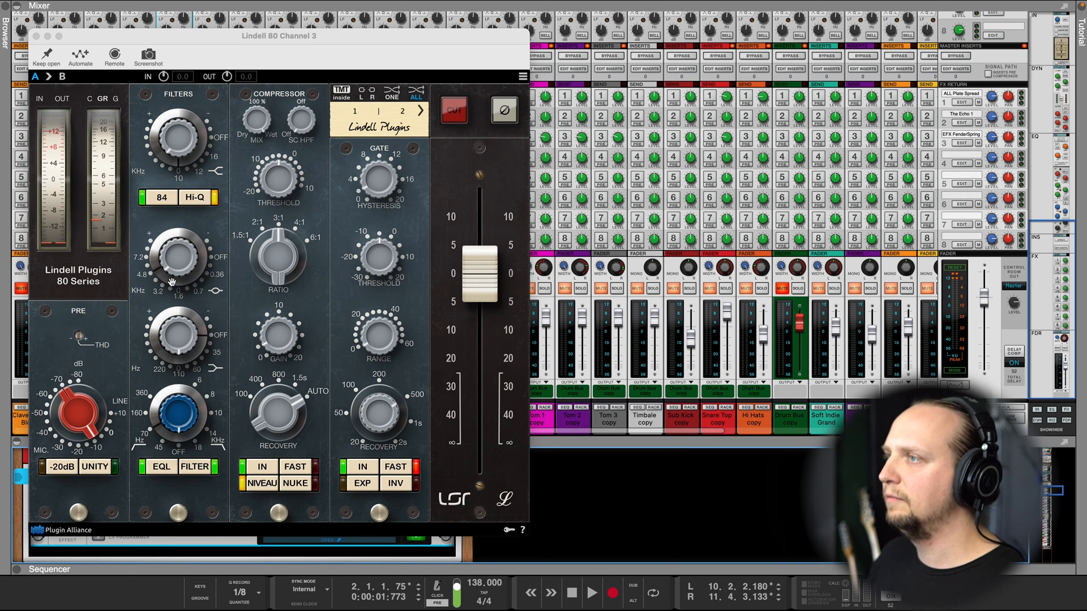
click(175, 291)
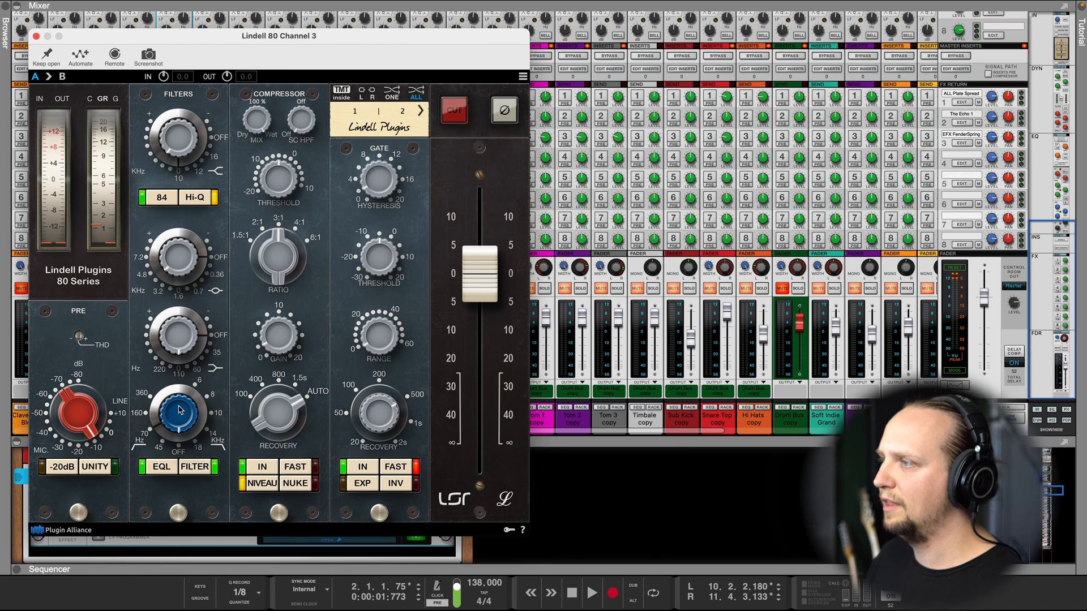
key(space)
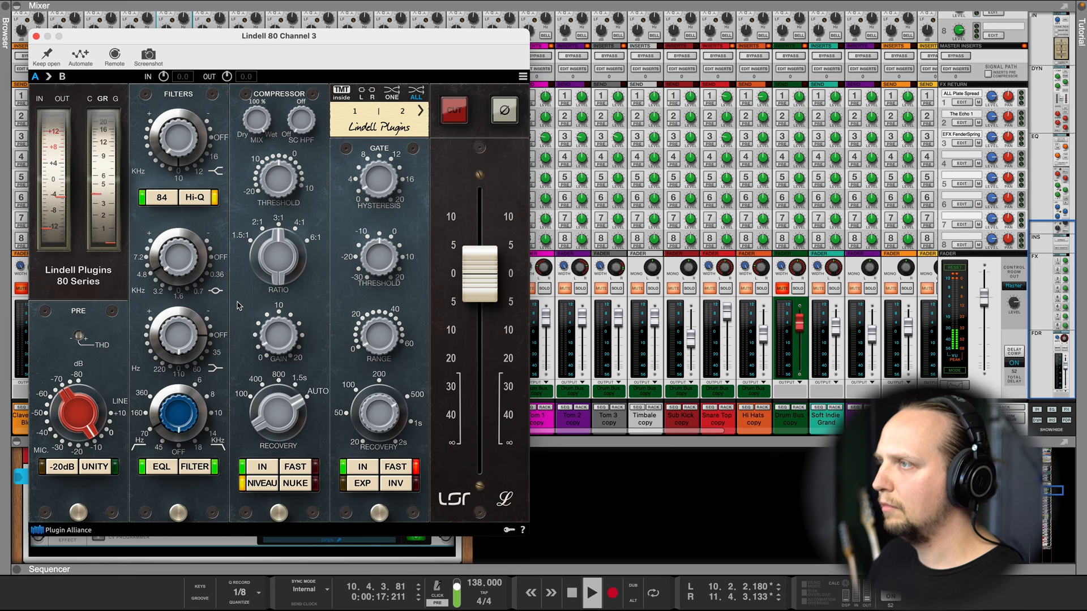
click(530, 593)
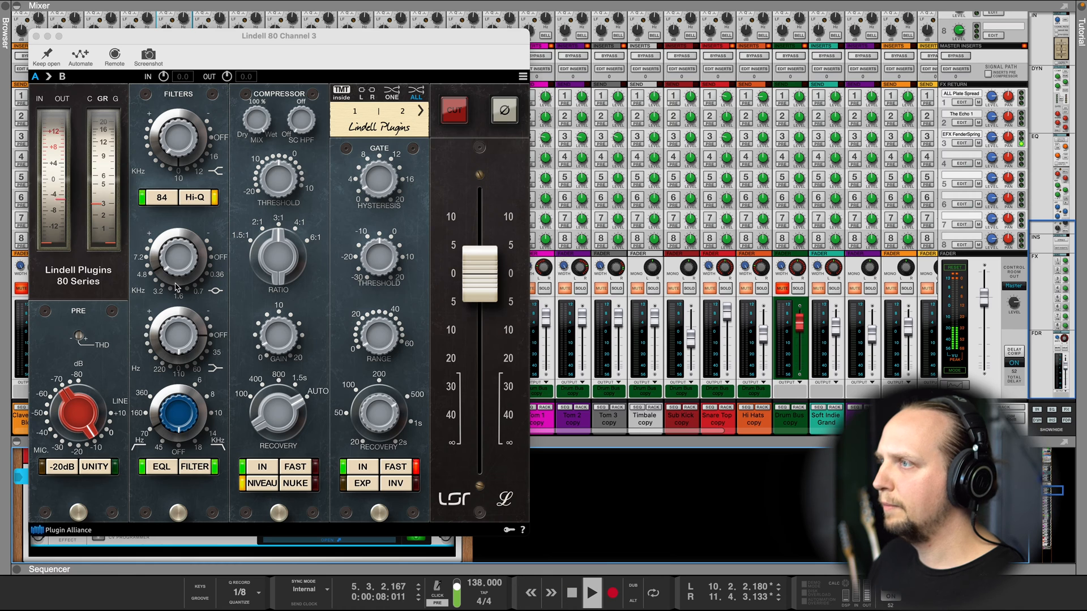
click(174, 305)
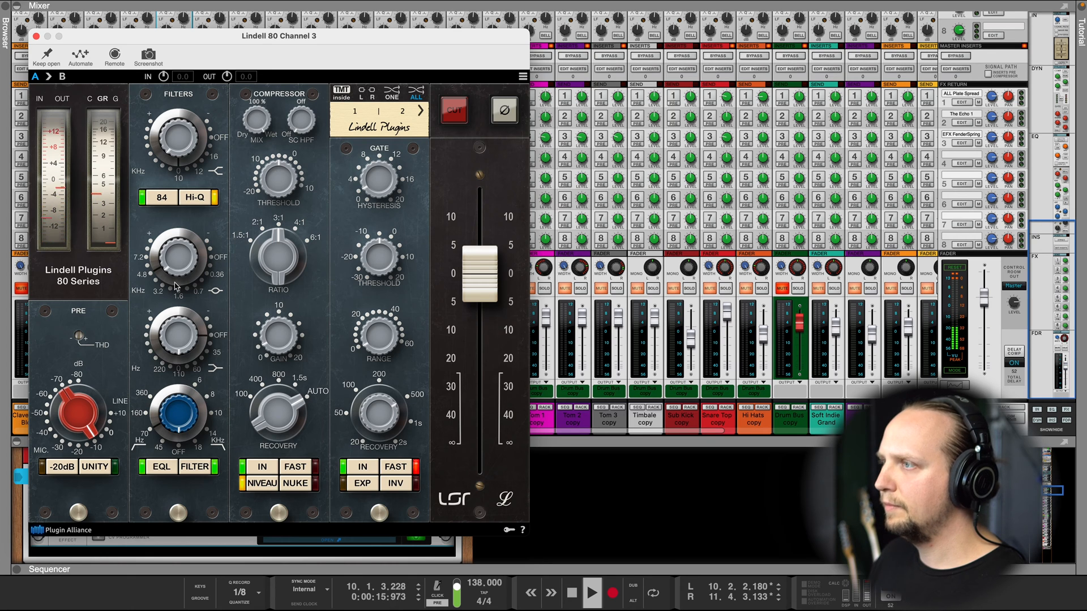
Step: Pause and resume the snare playback to examine the compressor's gain reduction meter, and stop at about bar 15
key(space)
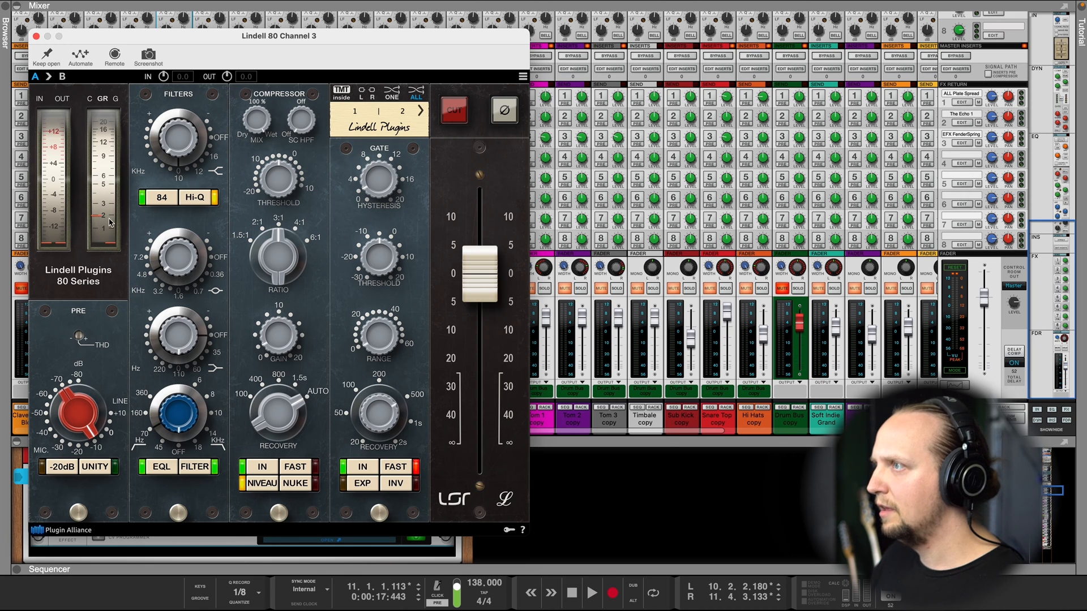
key(space)
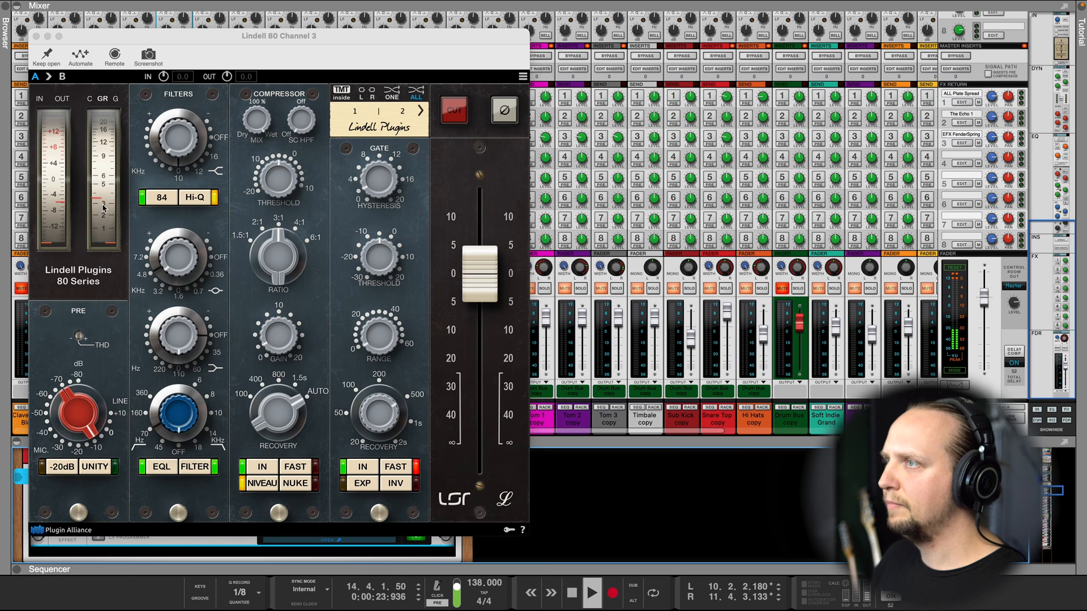
key(space)
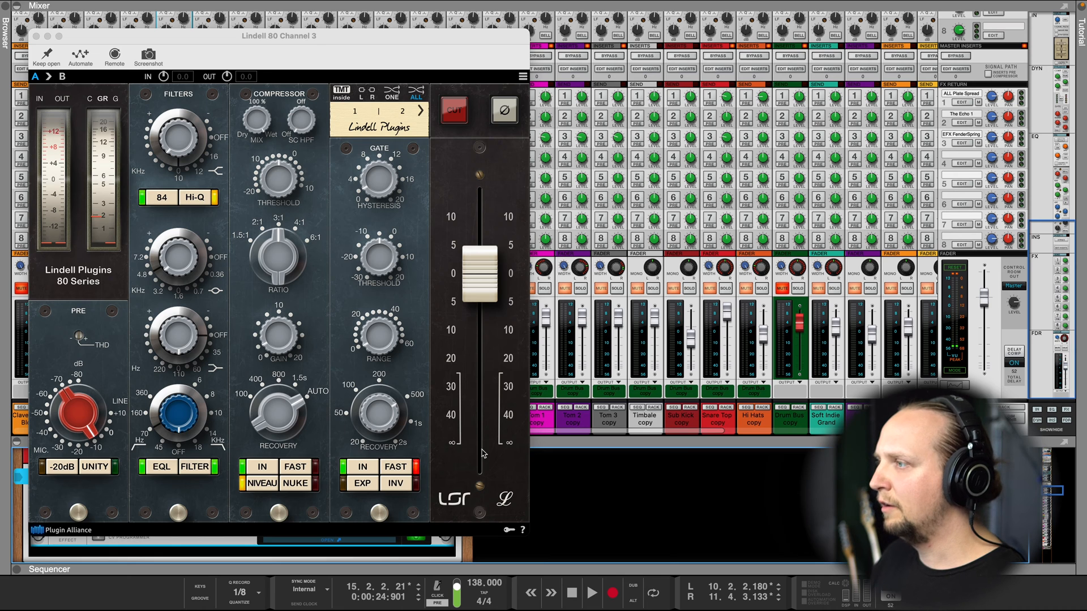
Step: Close the snare's Lindell 80 Channel plugin and switch the solo from the Snare Top channel to Kick In
click(36, 36)
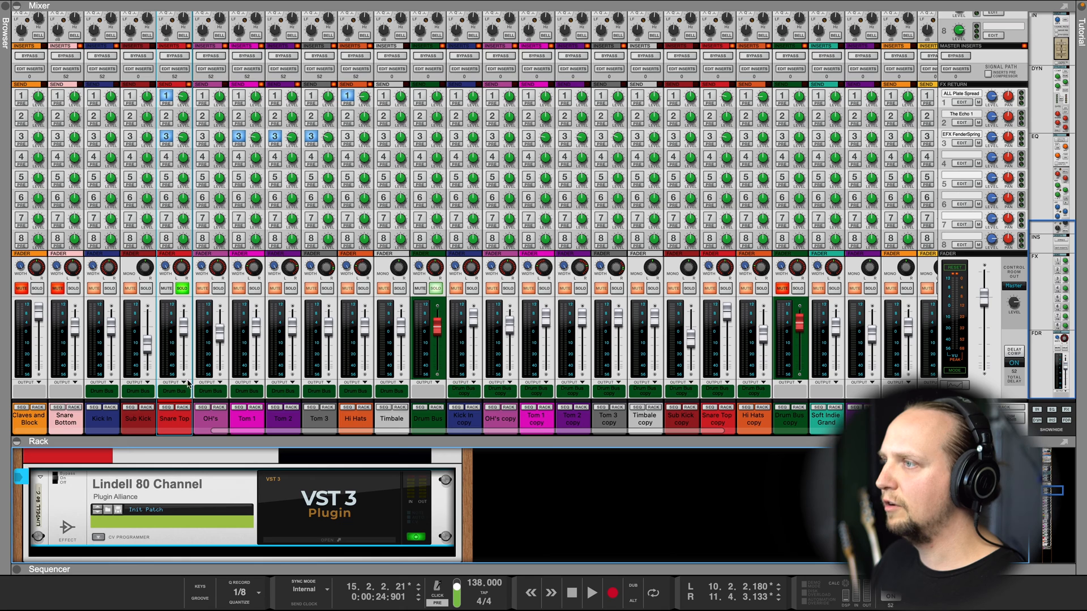
click(183, 290)
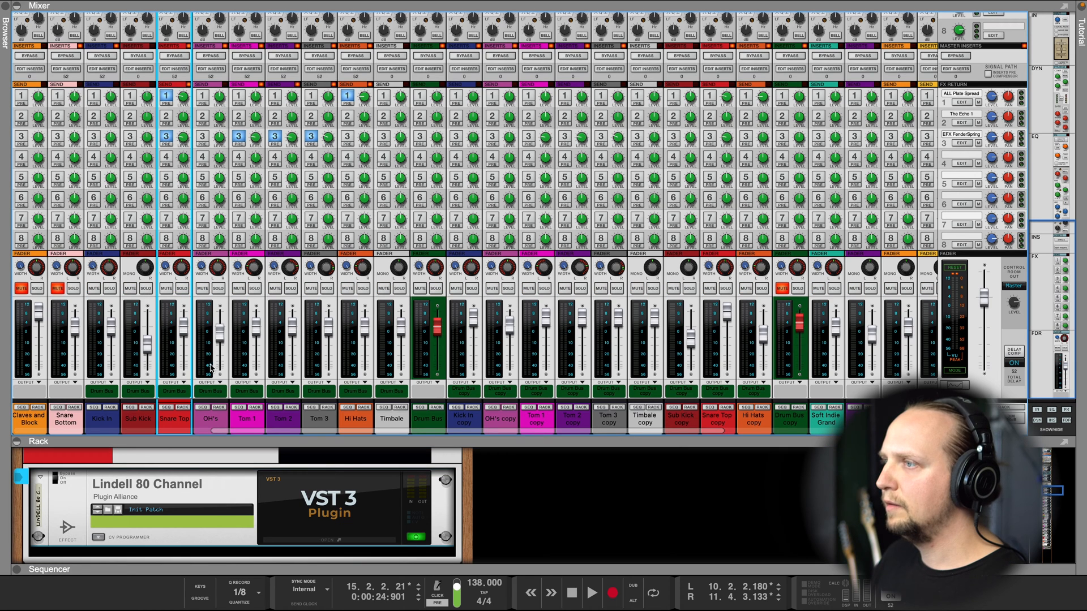
click(113, 291)
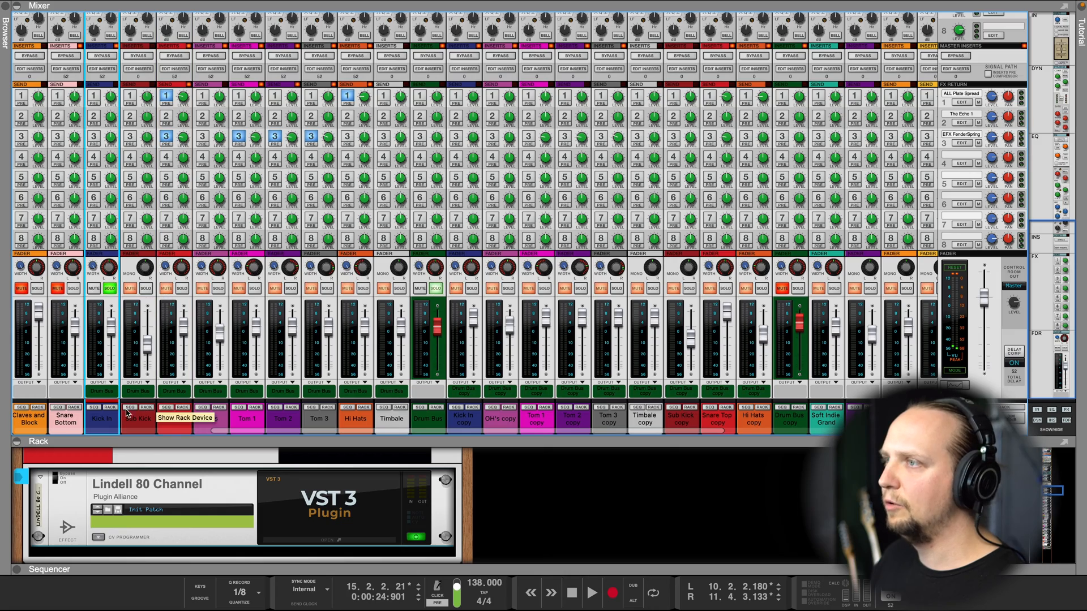
Step: Play the soloed Kick In channel and examine its dynamics section and fader level in the mixer
scroll(92, 170, up, 5)
scroll(93, 170, up, 4)
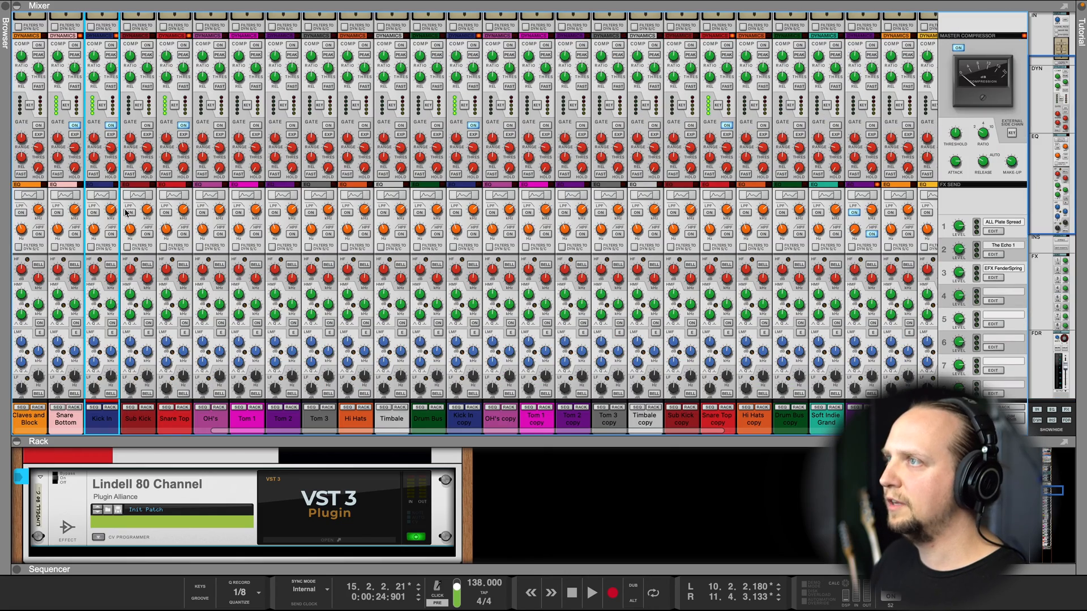
scroll(109, 284, down, 10)
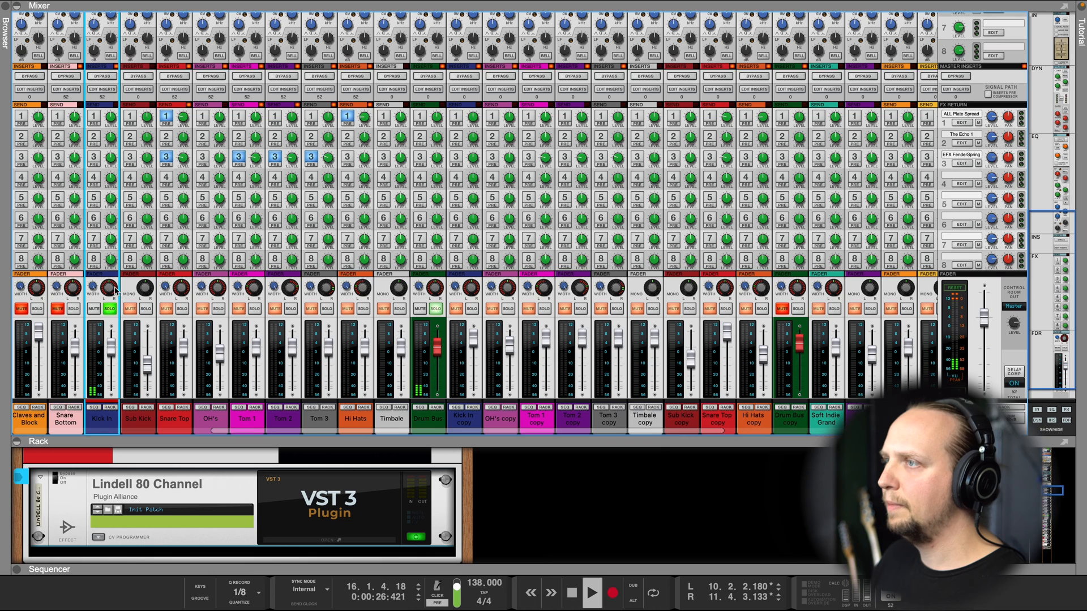
scroll(111, 335, down, 1)
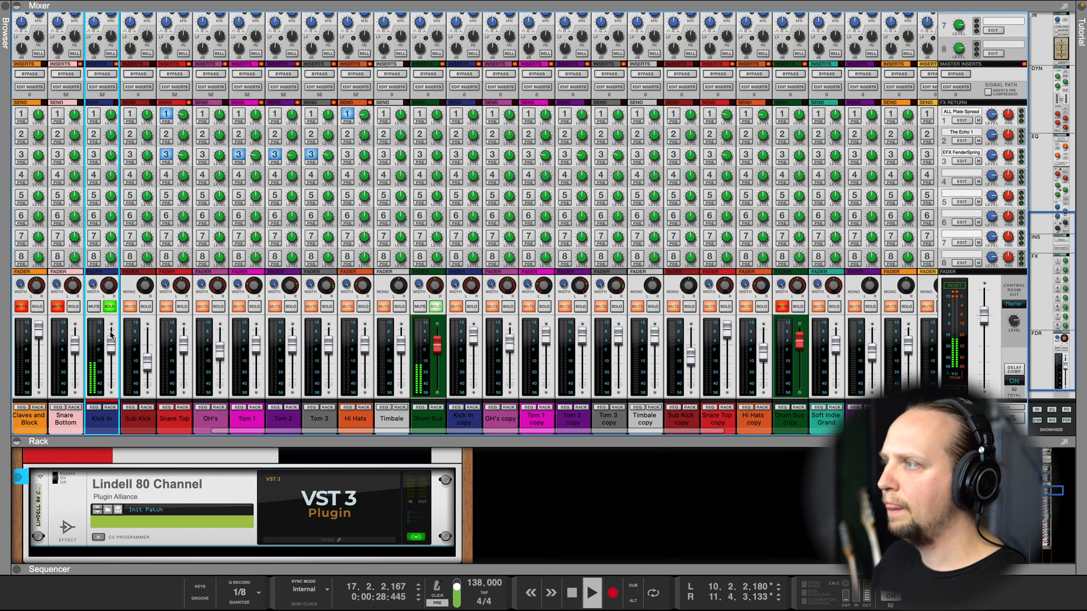
mouse_move(112, 335)
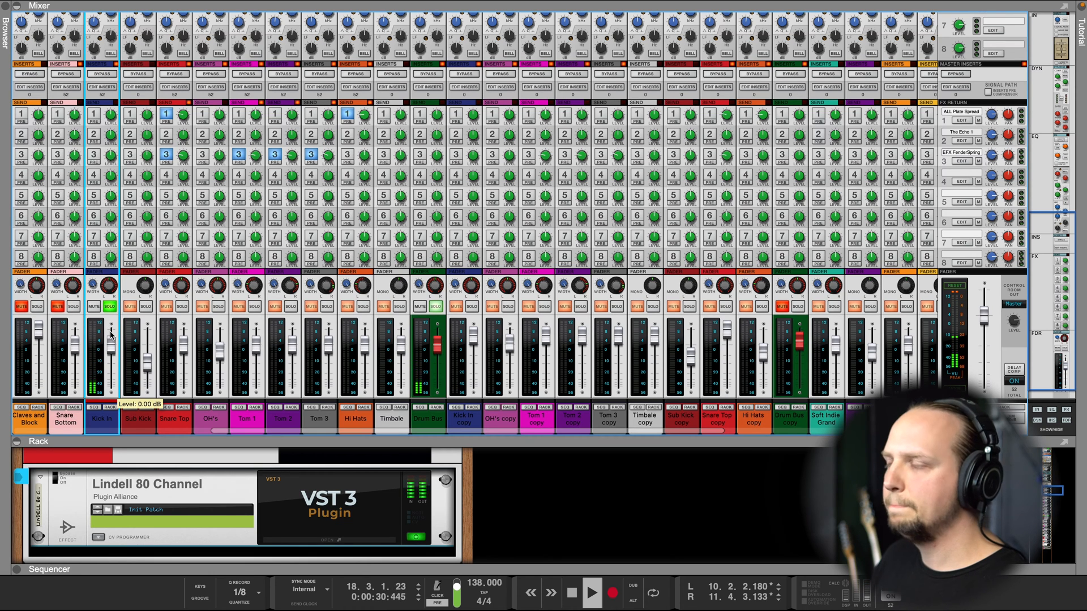
Step: Switch the Kick In channel's gate off and on twice during playback to compare the sound, leaving the gate enabled
scroll(106, 226, up, 11)
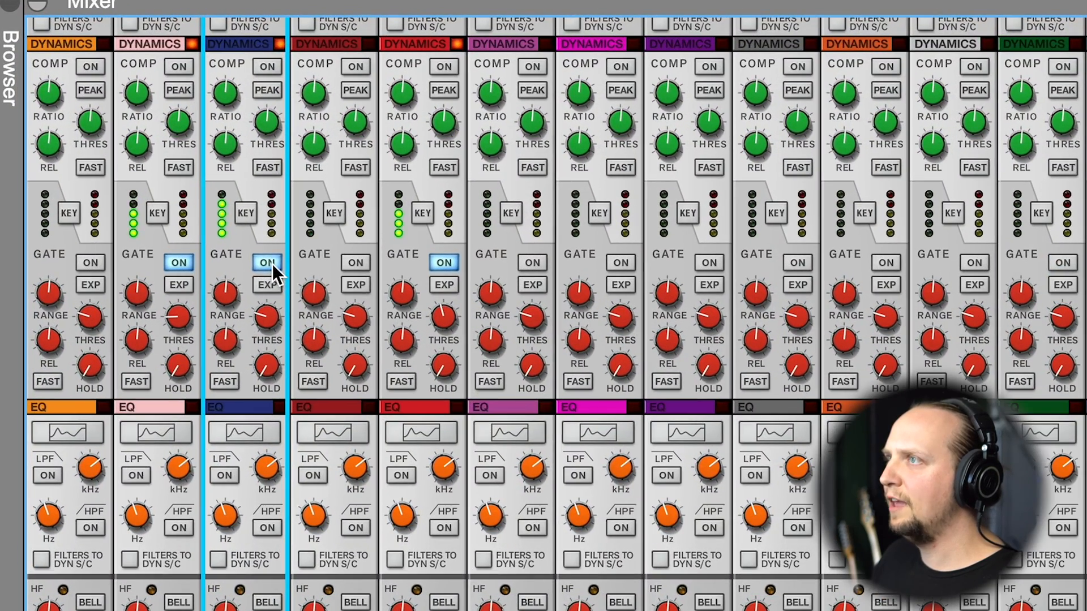
click(113, 113)
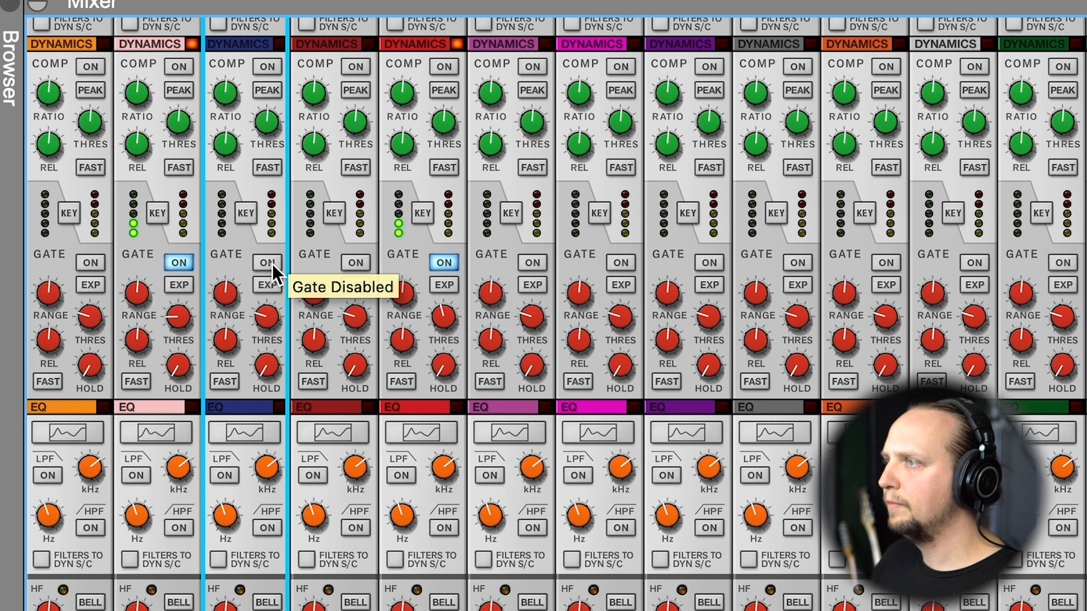
click(273, 264)
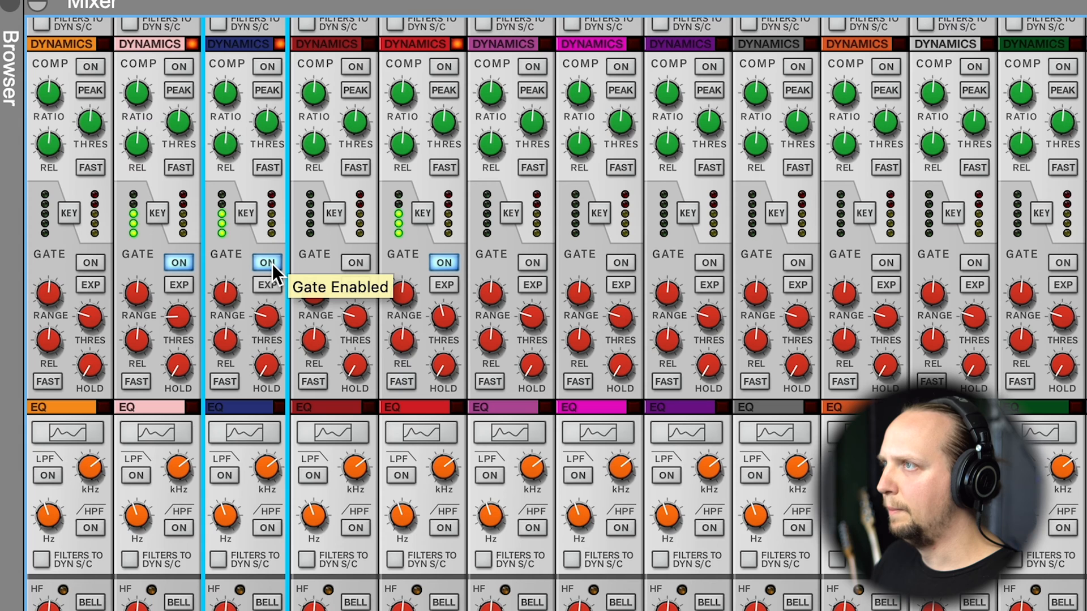
click(273, 263)
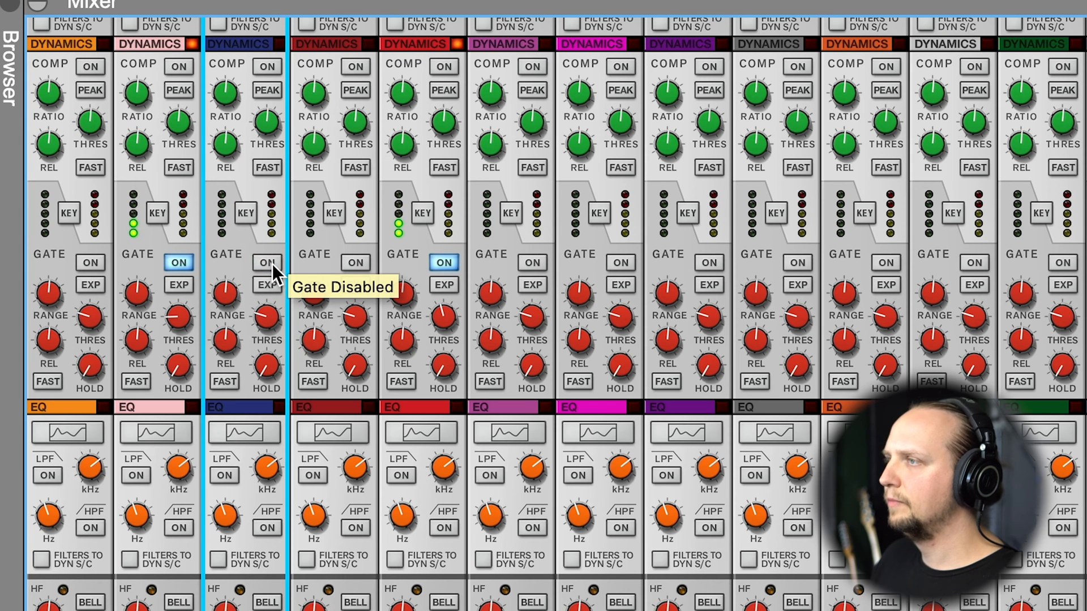
click(273, 264)
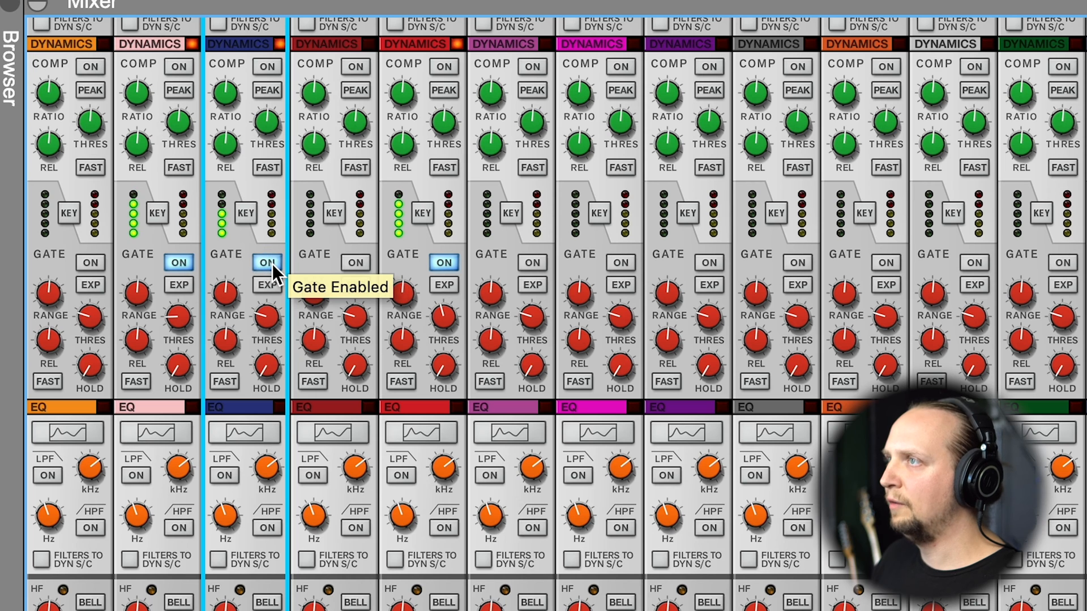
Step: Enlarge the rack area below the mixer and open the Kick In channel's Lindell 80 Channel plugin
scroll(273, 263, up, 1)
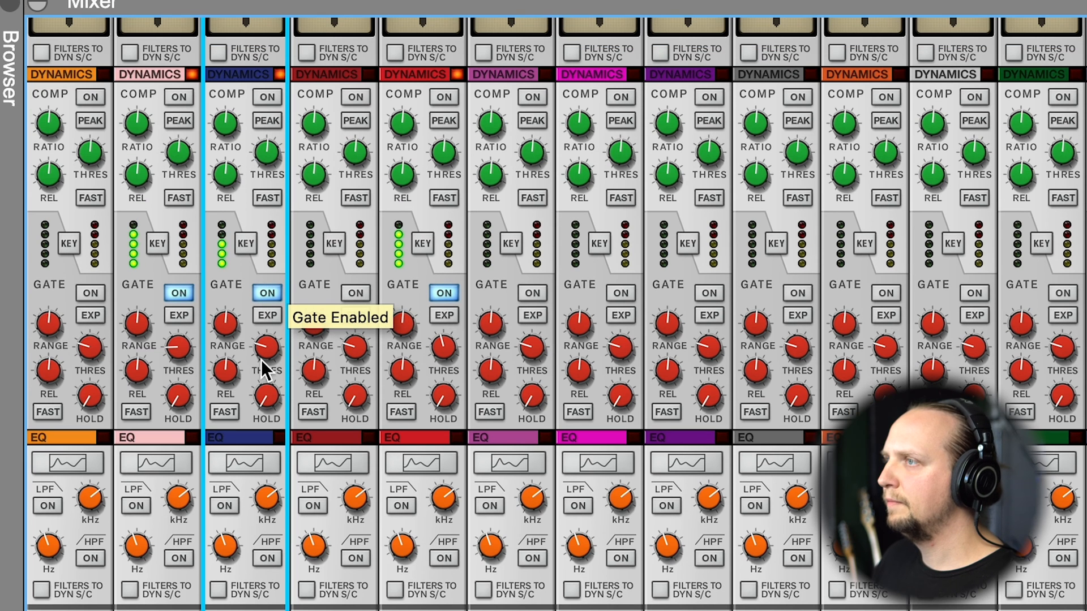
scroll(555, 314, down, 10)
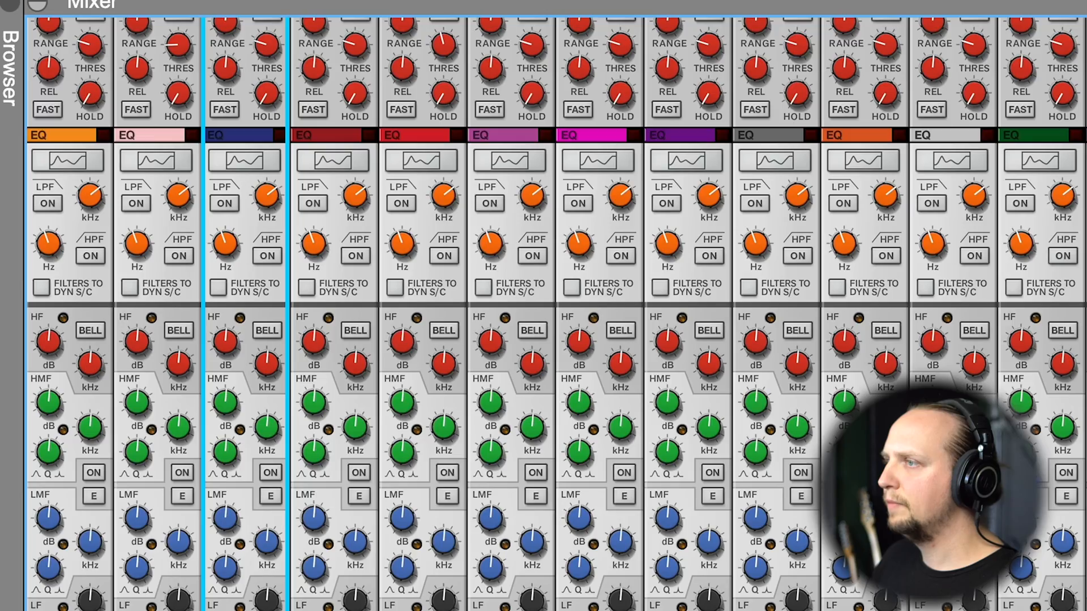
scroll(556, 314, down, 12)
scroll(556, 314, down, 2)
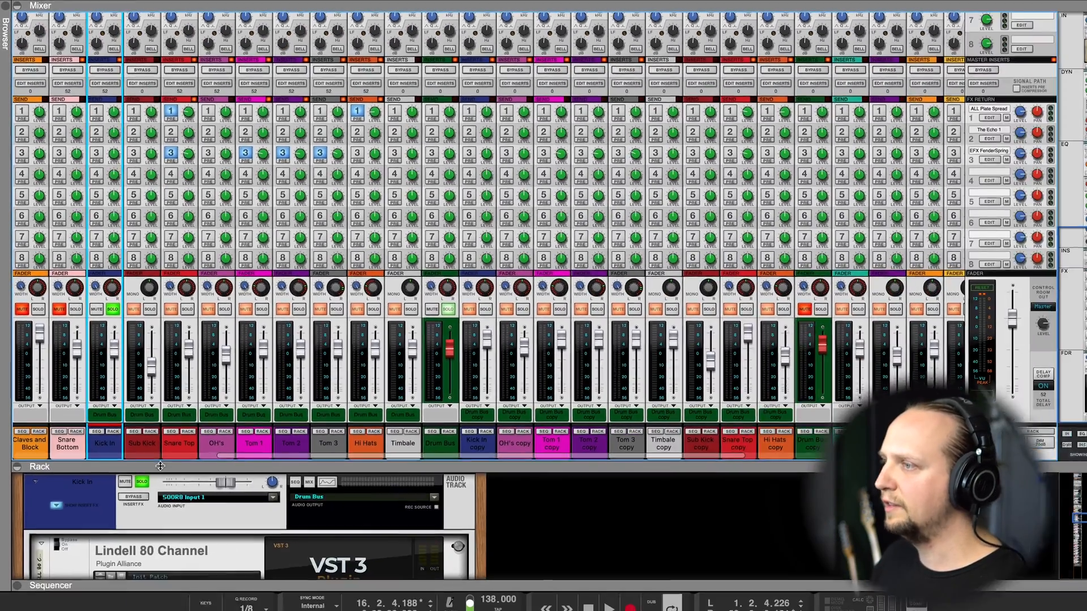
drag(148, 467, 195, 251)
scroll(254, 506, up, 1)
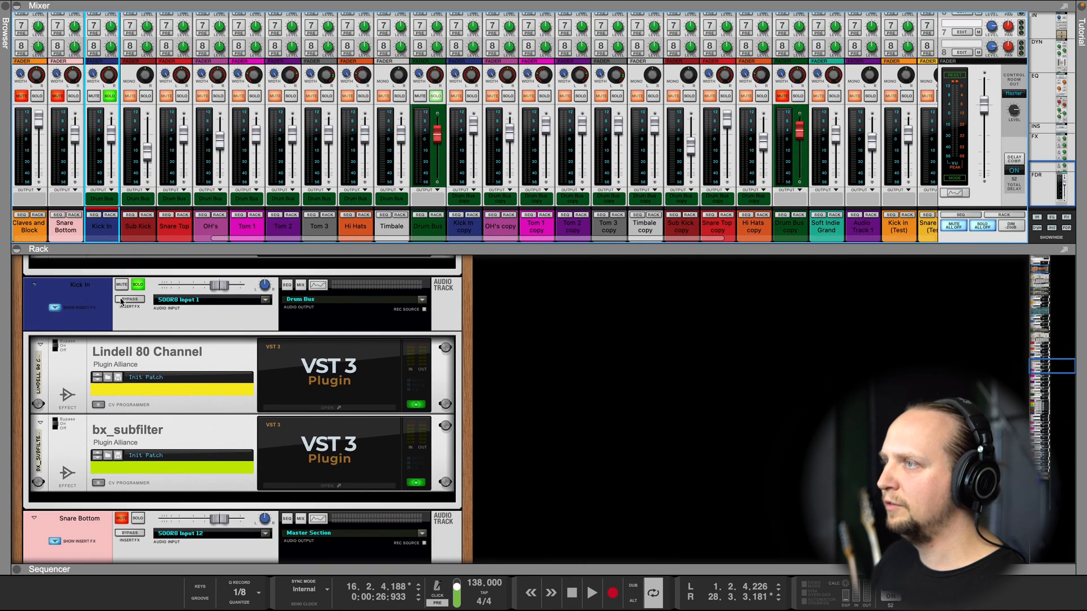
click(325, 409)
Step: Play the soloed kick through the Lindell 80 Channel and examine the plugin's preamp setting
click(570, 593)
click(591, 593)
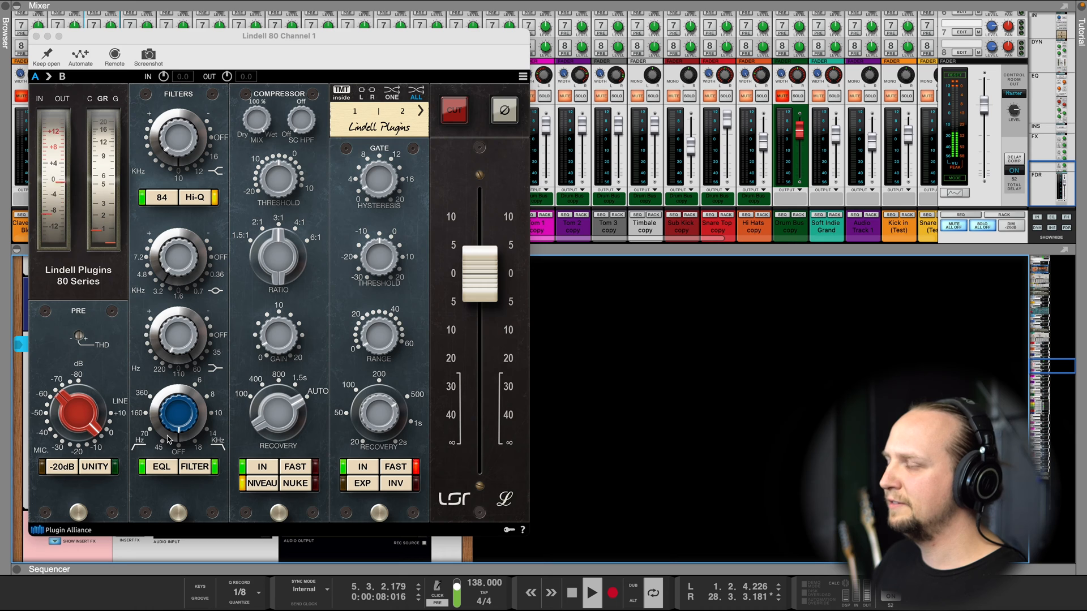
click(78, 423)
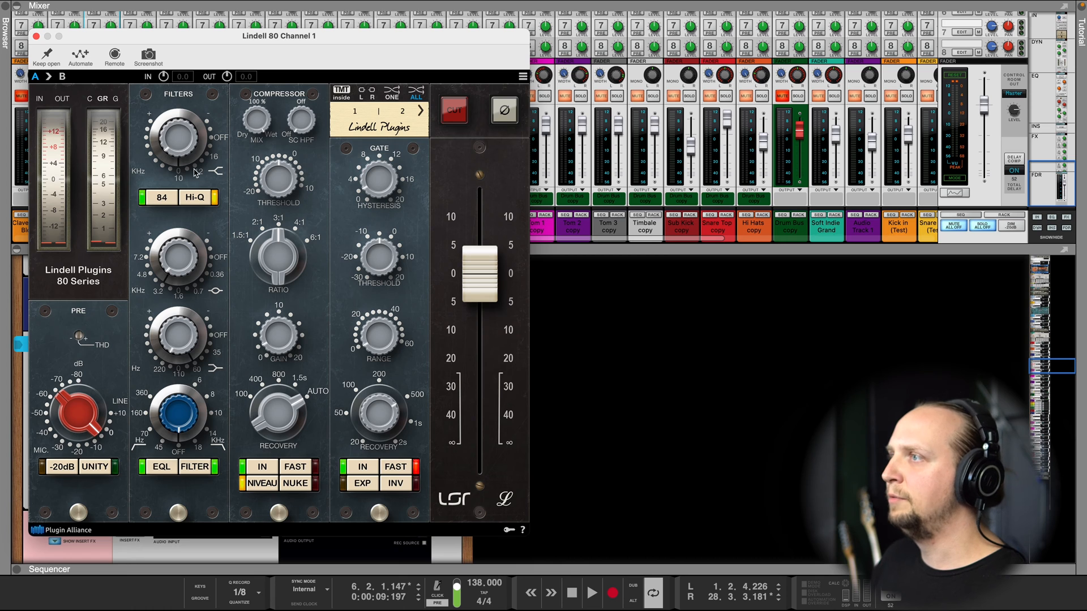
Step: Audition the kick in several passes while examining the Lindell 80 Channel's midrange and low-frequency EQ settings
click(593, 599)
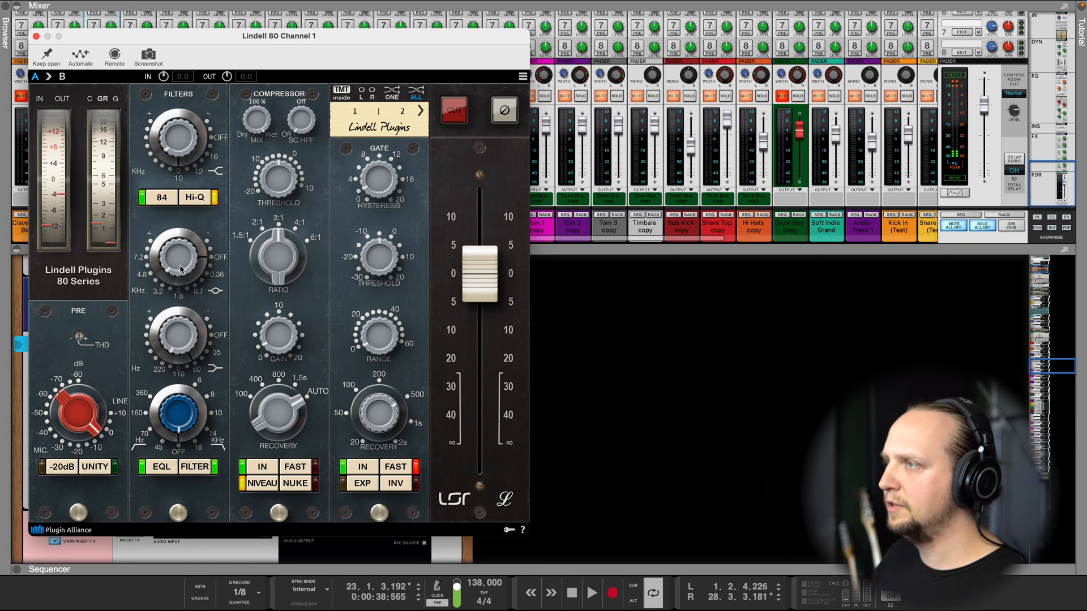
mouse_move(180, 269)
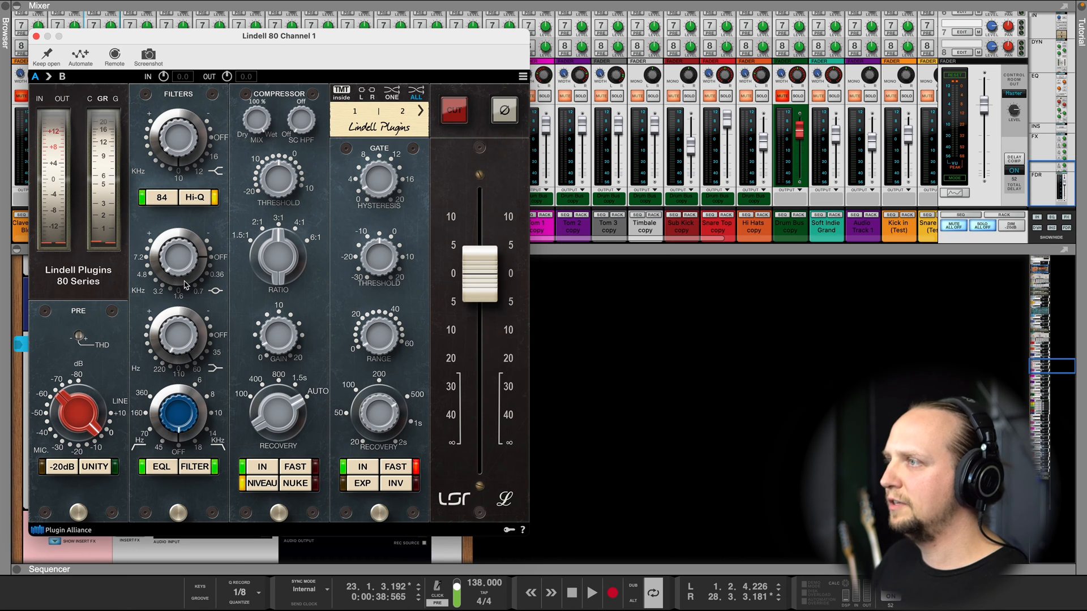
key(space)
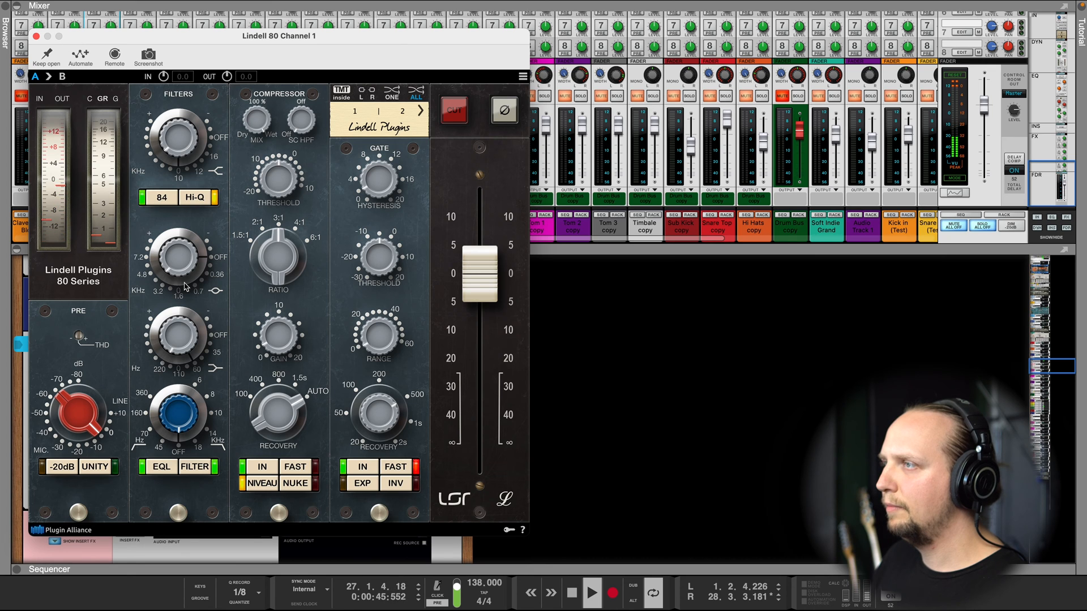
key(space)
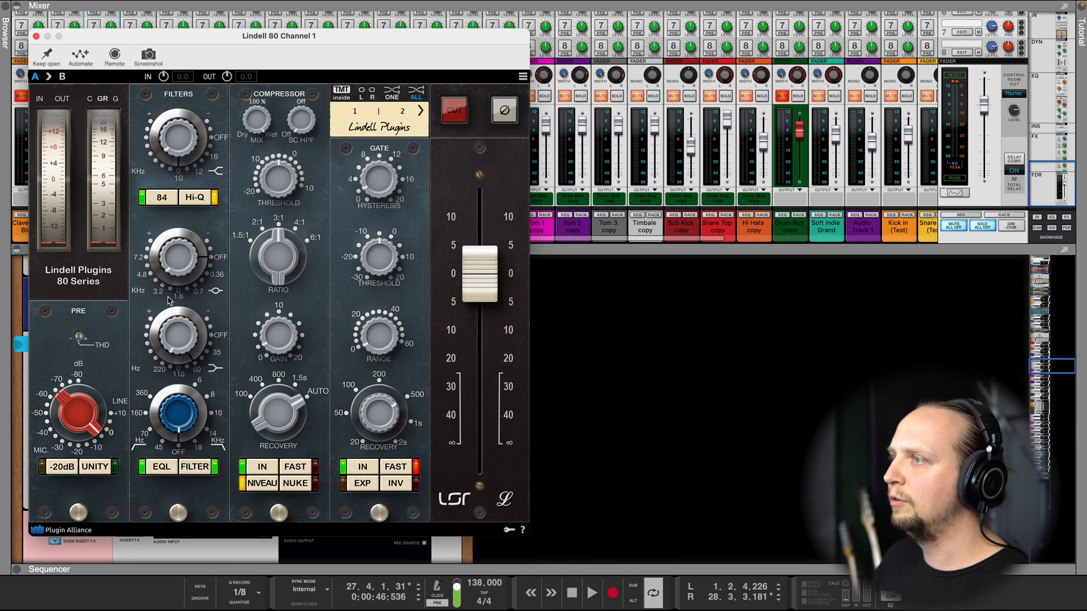
key(space)
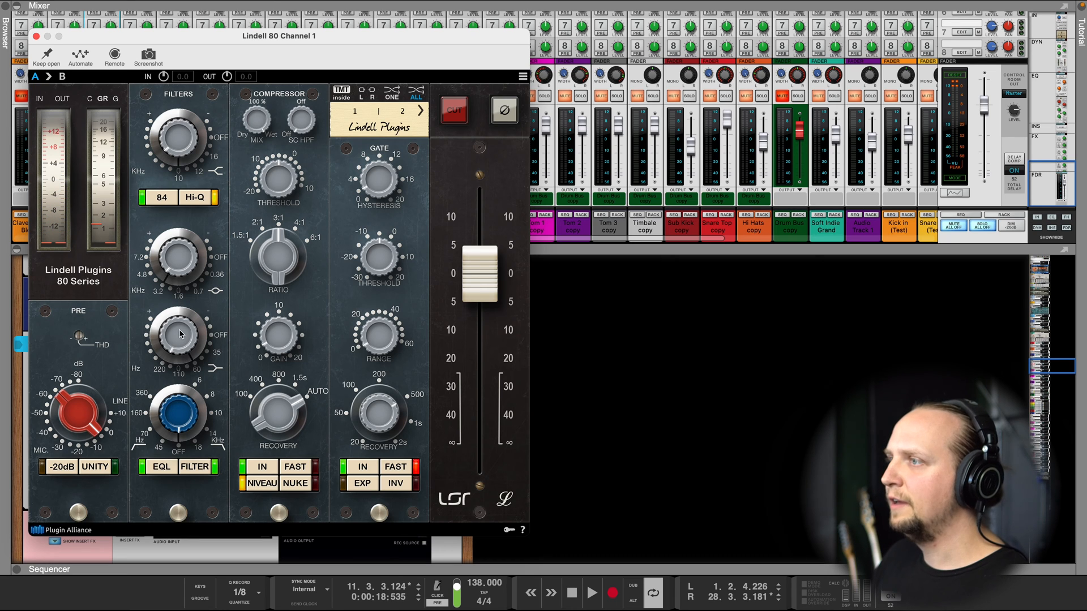
Step: Play the kick while examining the compressor's gain reduction meter, stop playback, and close the Lindell 80 Channel plugin
mouse_move(181, 345)
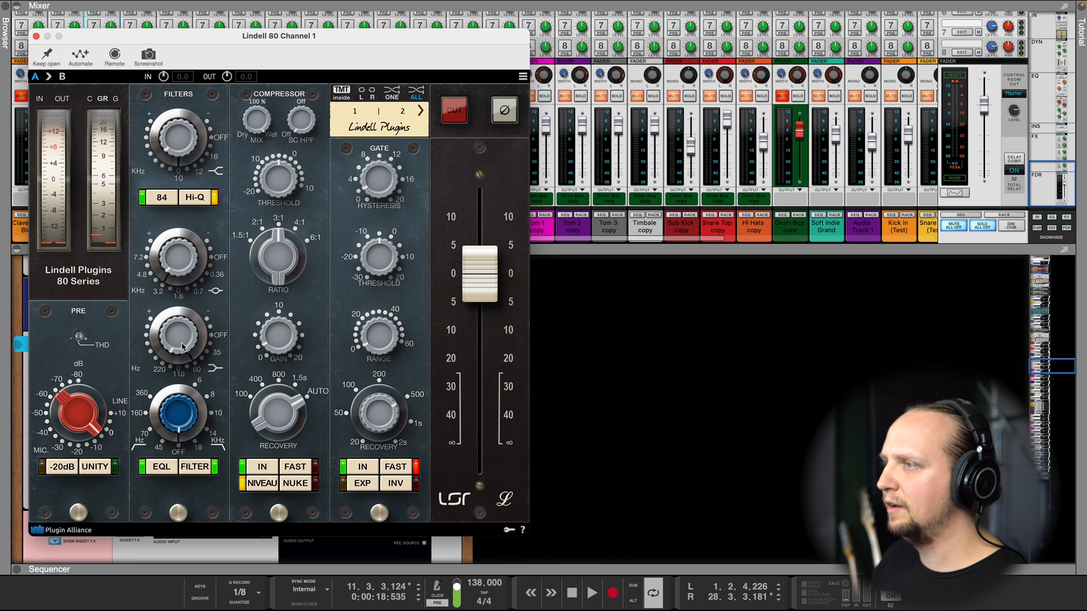
key(space)
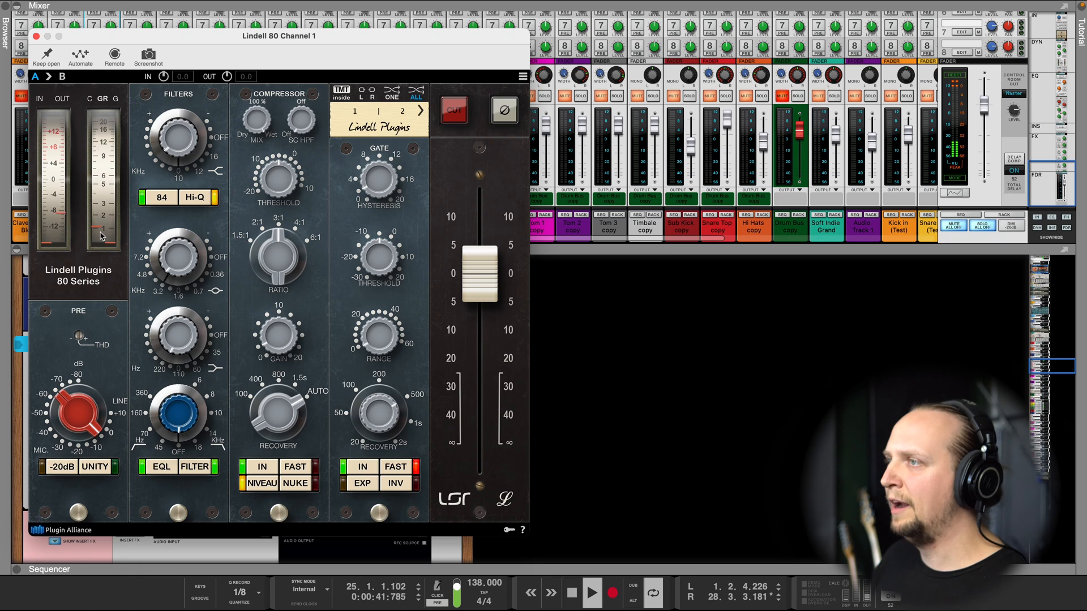
key(space)
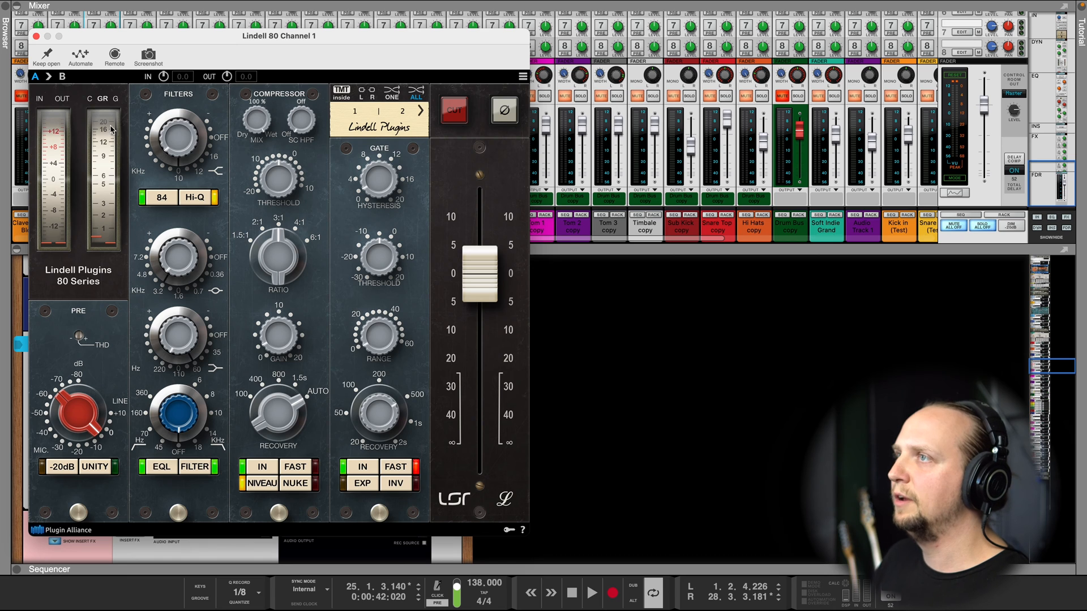
click(37, 37)
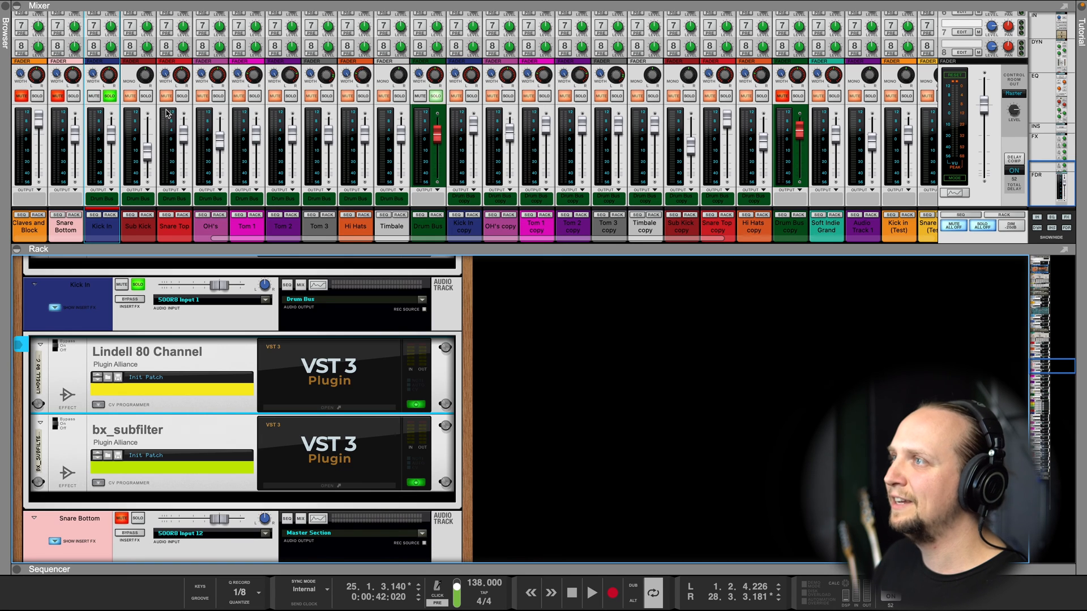
Step: Add the Snare Top channel to the Kick In solo and play the two channels together
click(182, 96)
key(space)
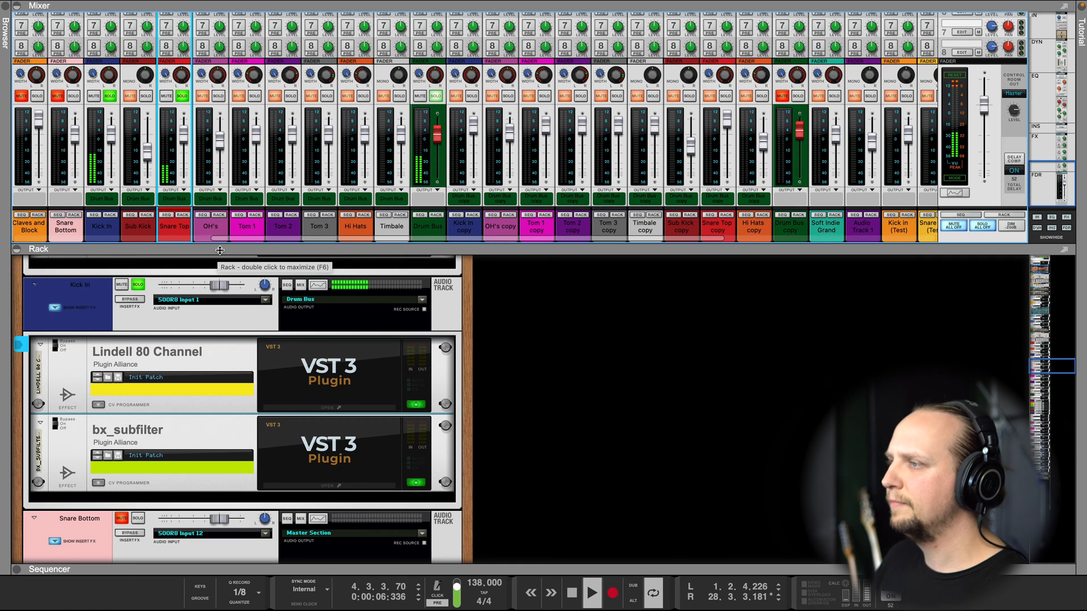
key(space)
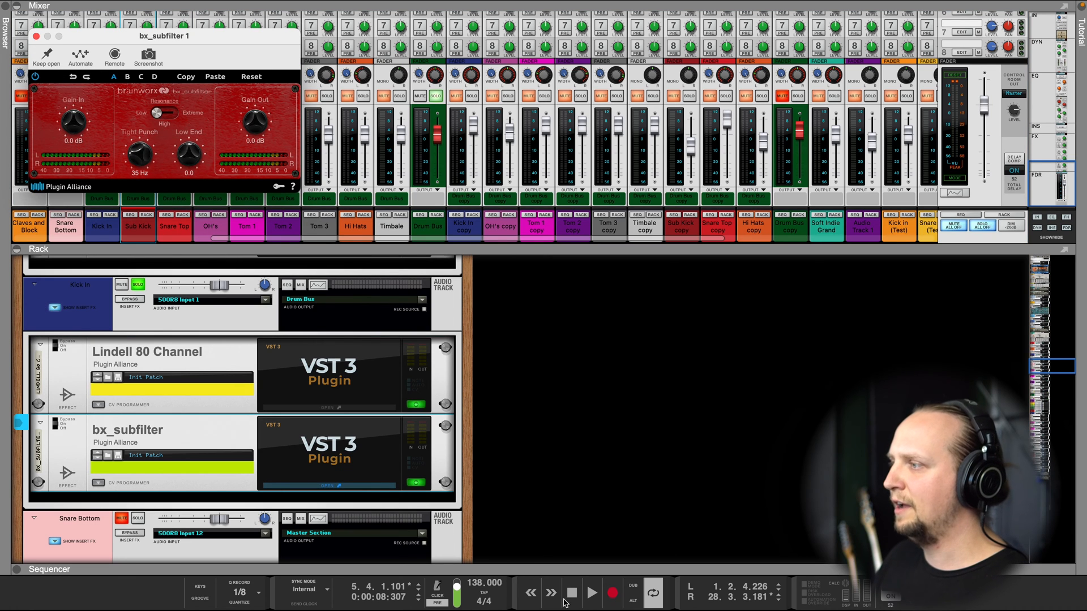
Step: Play from the start while switching the Kick In's bx_subfilter between bypassed and active for comparison, and close the plugin
click(571, 593)
key(space)
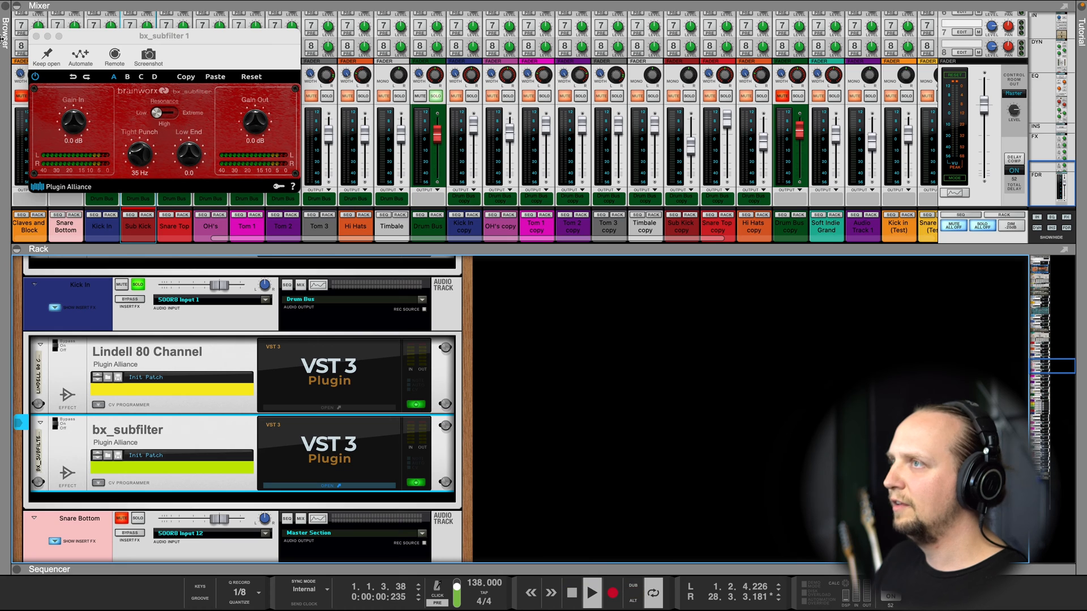
click(35, 77)
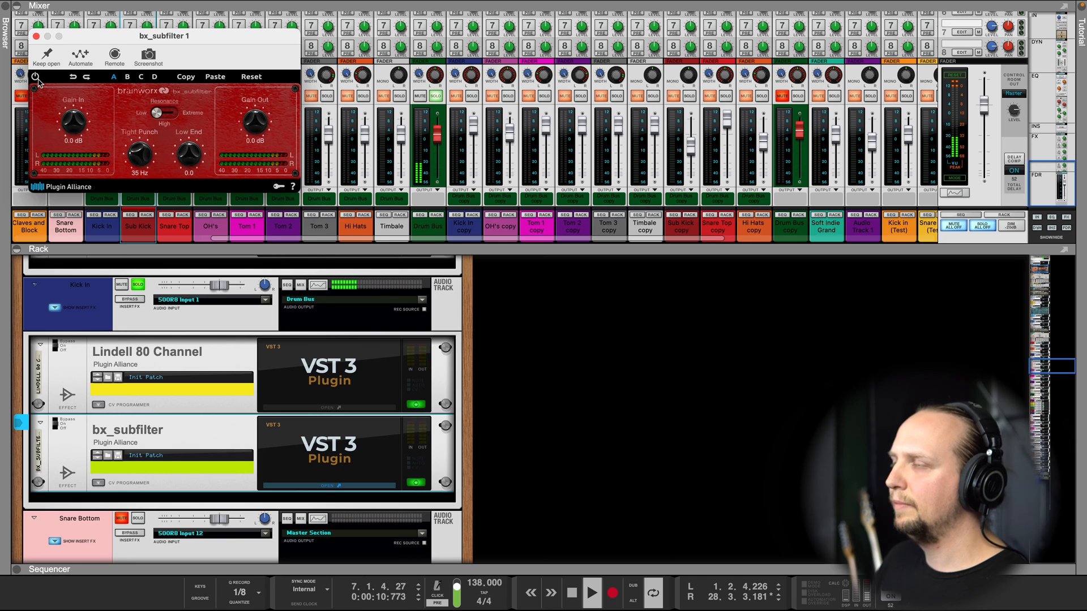
click(36, 77)
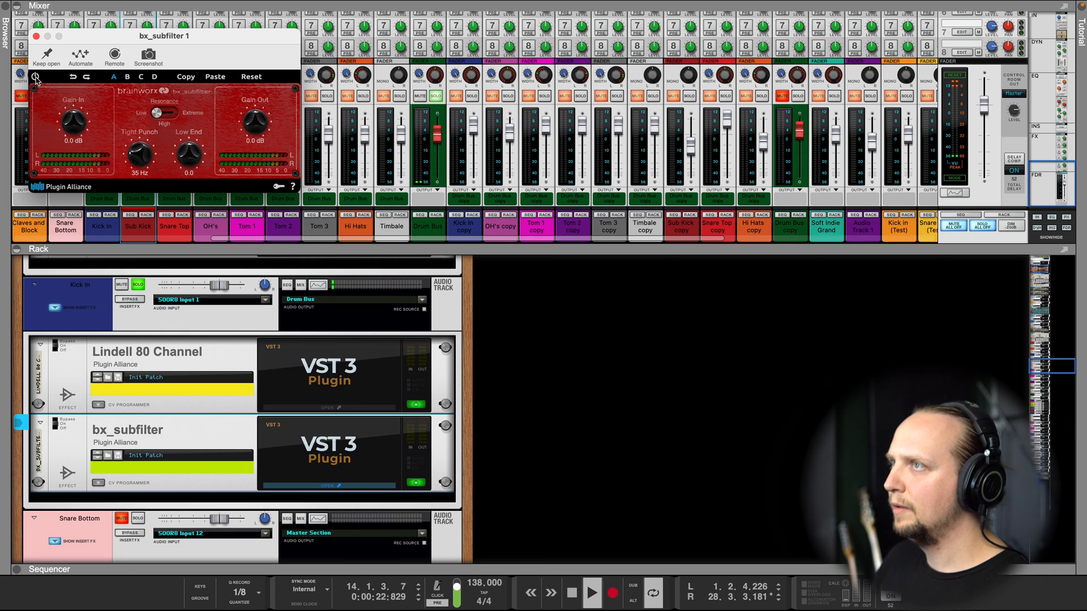
click(37, 36)
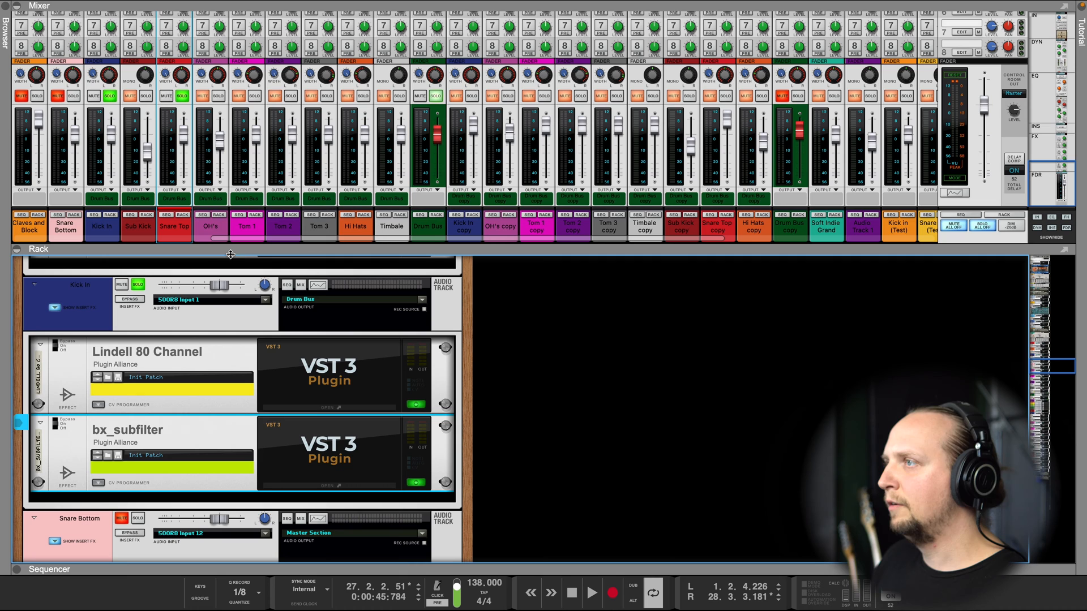
Step: Solo only the OH's channel and open its Lindell 80 Channel plugin from the rack
click(181, 96)
click(109, 97)
click(218, 97)
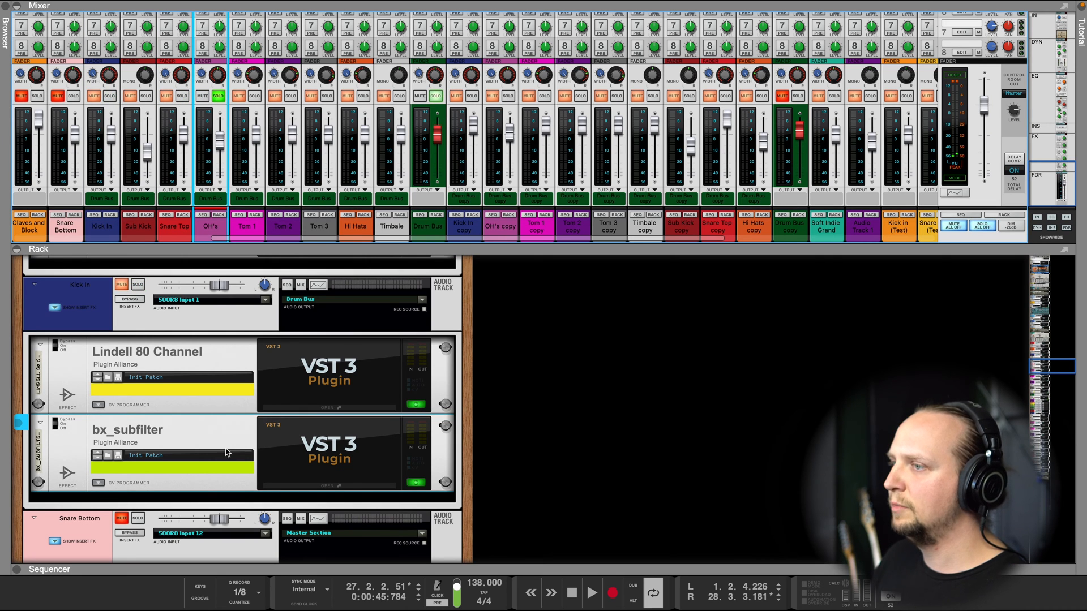
scroll(229, 448, down, 10)
click(218, 215)
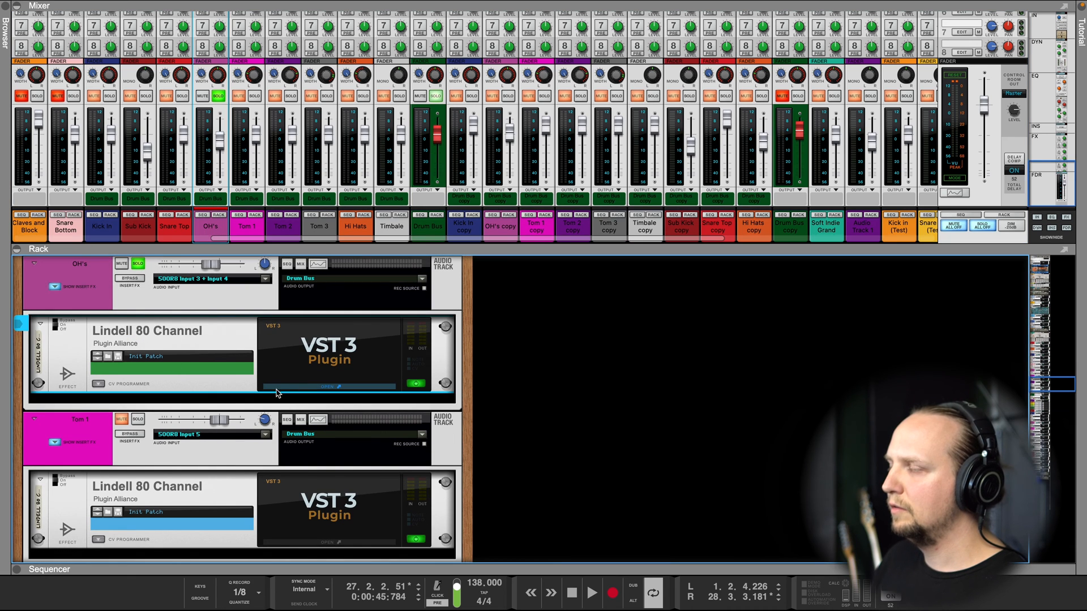
click(293, 388)
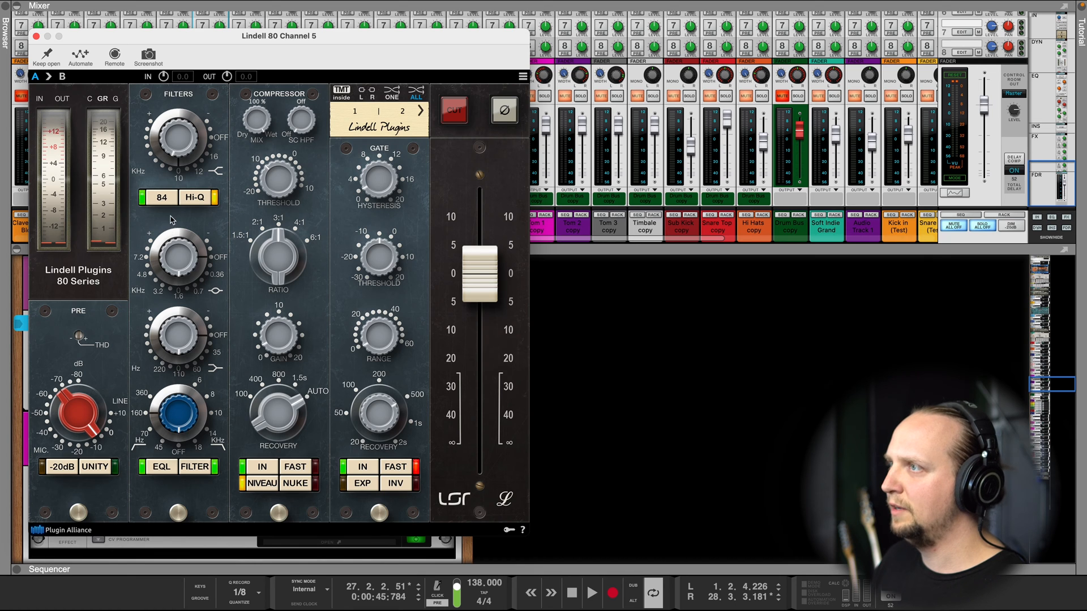
Step: Play the soloed overheads while examining the Lindell 80 Channel's EQ and compressor settings, and close the plugin
key(space)
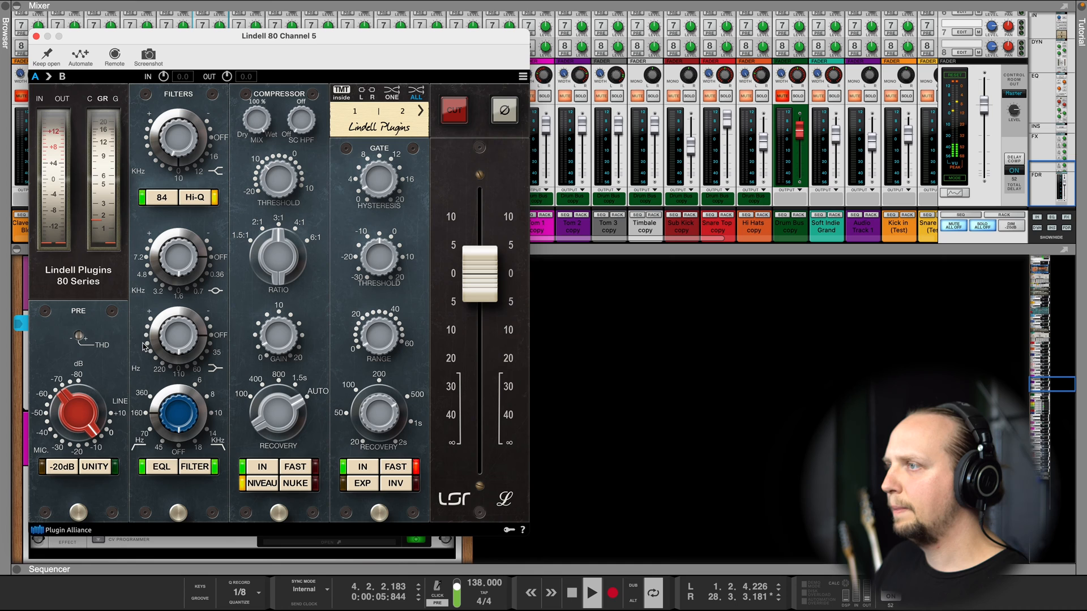
mouse_move(180, 154)
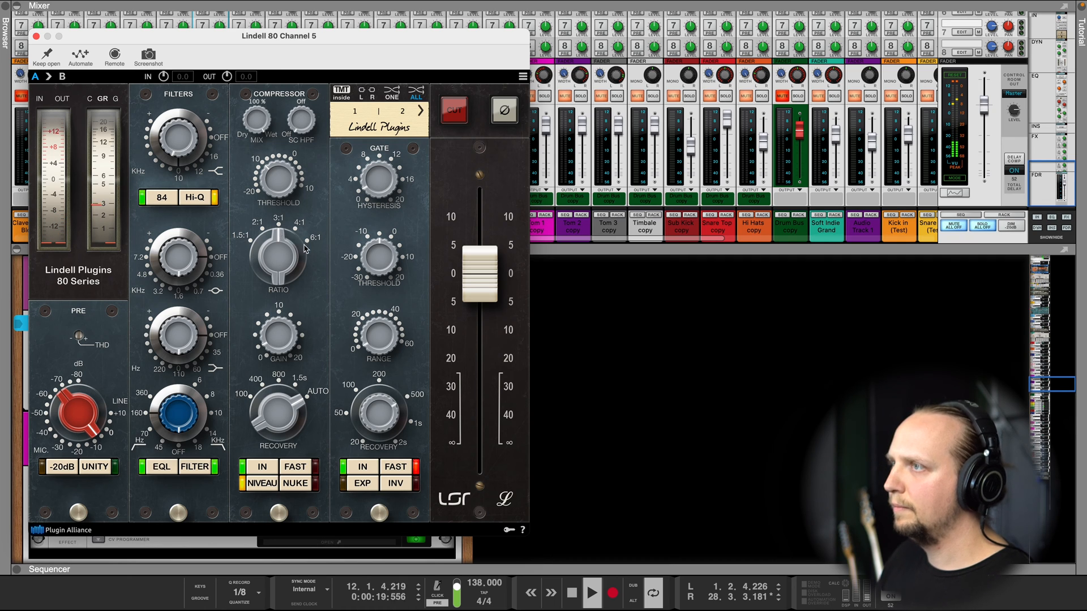
key(space)
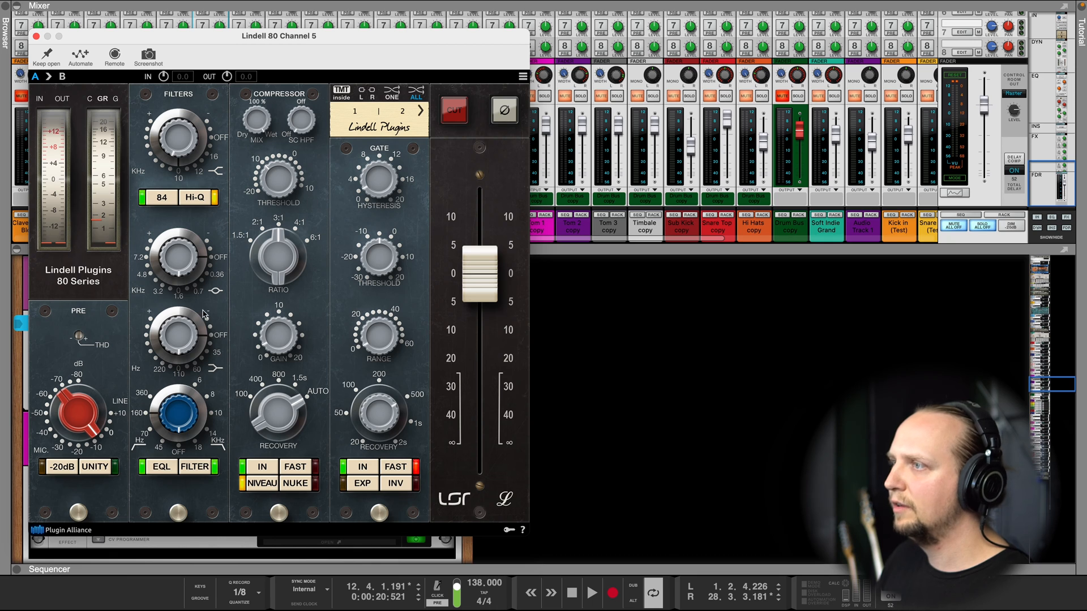
click(35, 36)
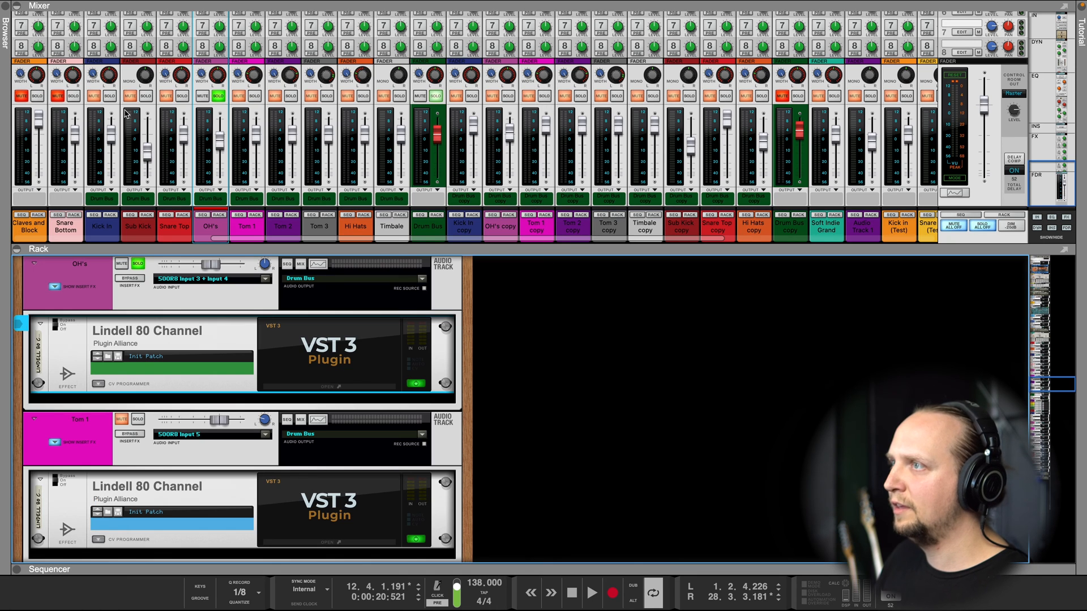
Step: Solo Kick In and Snare Top alongside OH's and play them, comparing the mix with and without the overheads
click(109, 97)
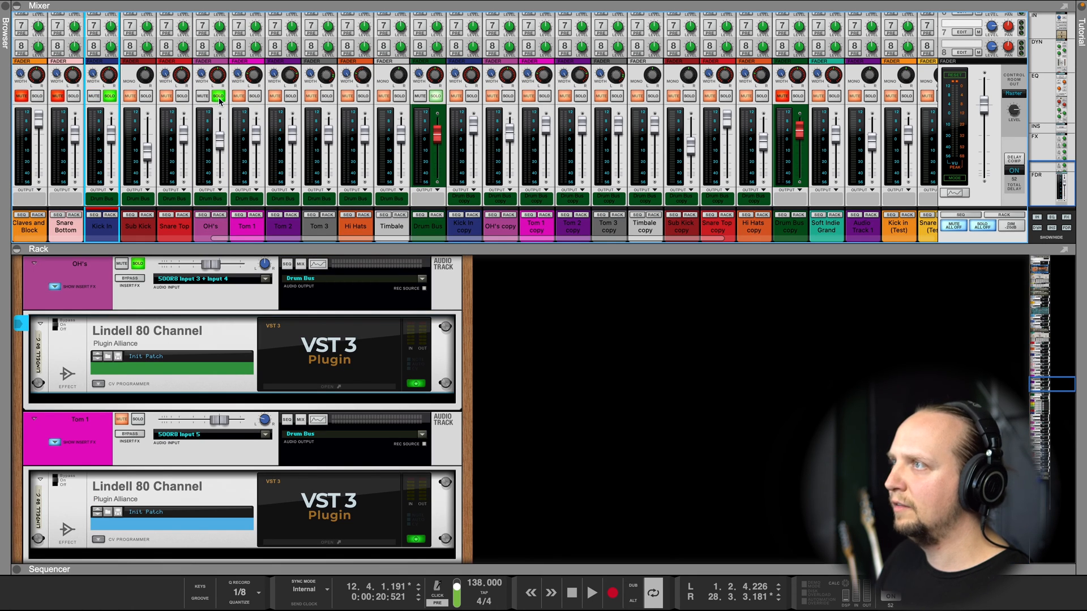
click(183, 97)
key(space)
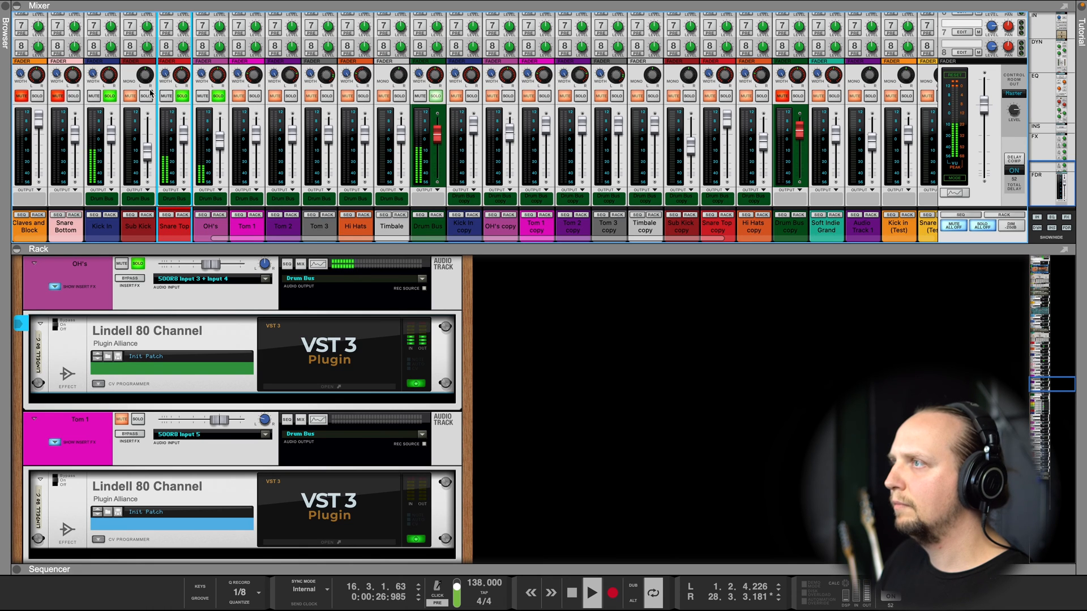
key(space)
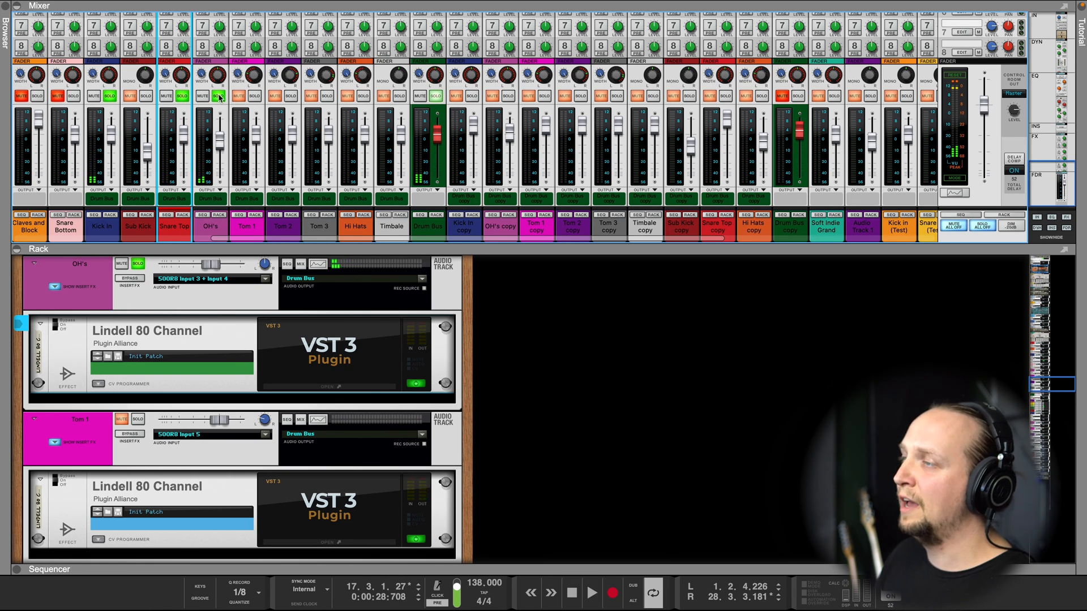
key(space)
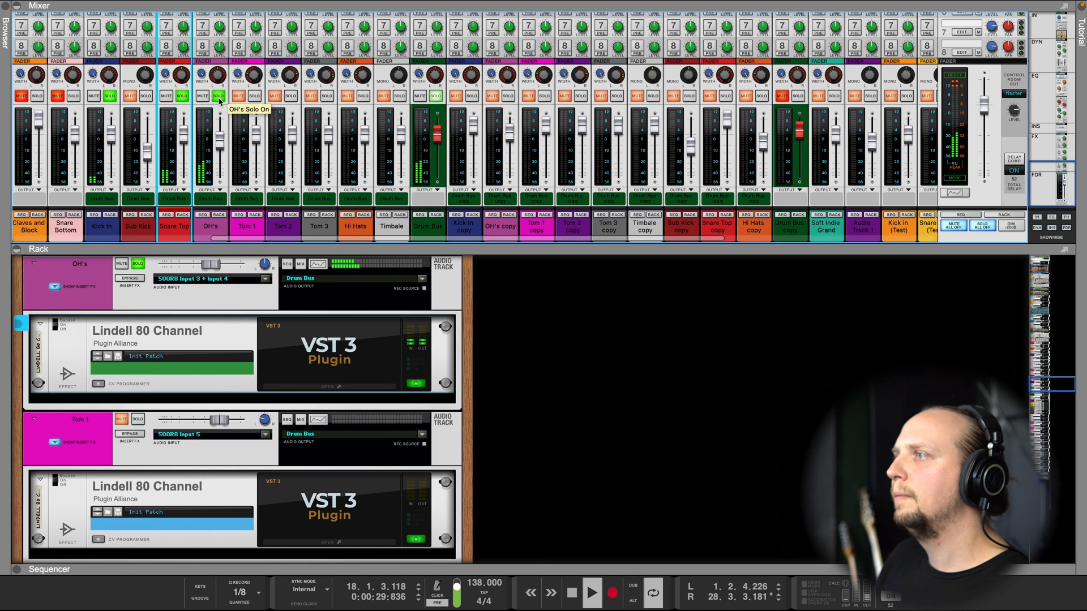
click(219, 96)
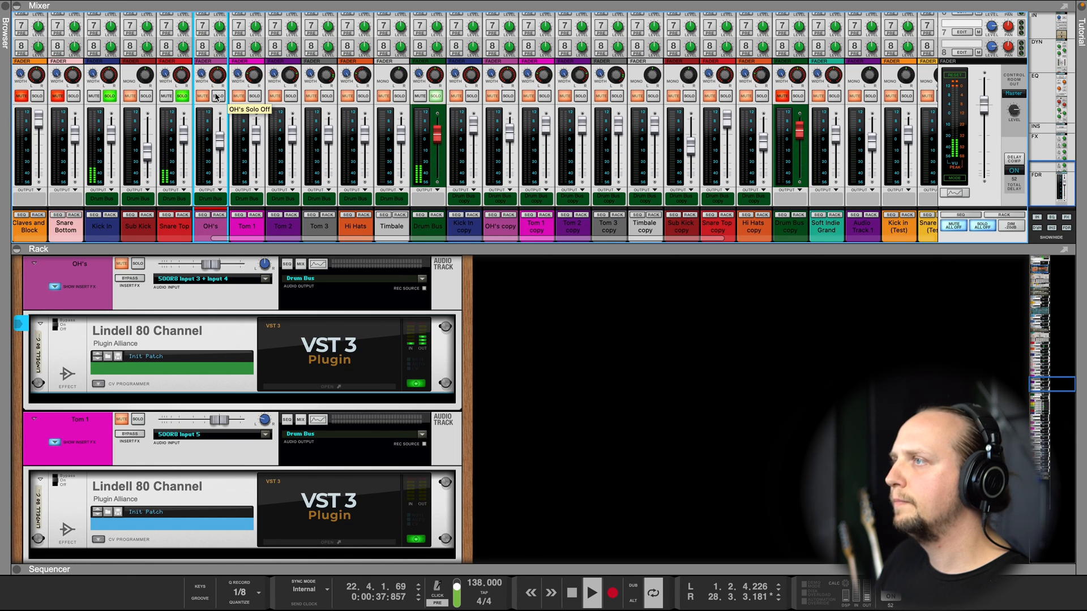
click(218, 96)
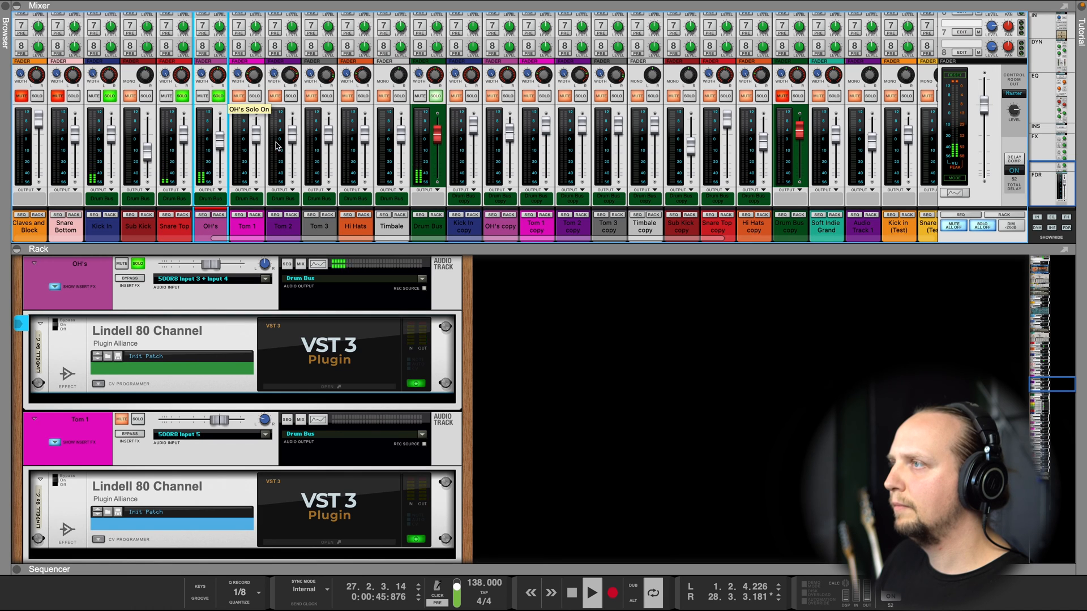
Step: Solo only Tom 1, enlarge the sequencer, and set the loop around its first clip, from 6.3.4.158 to 7.4.4.123
click(218, 95)
click(255, 96)
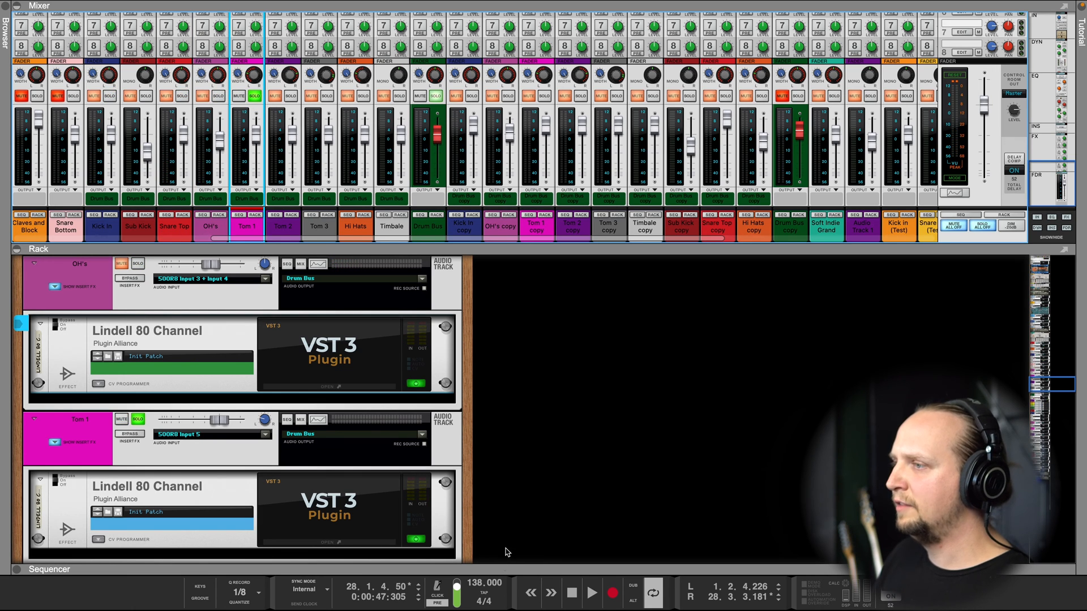
drag(505, 567, 492, 192)
scroll(646, 413, right, 2)
scroll(399, 414, up, 2)
scroll(430, 402, left, 2)
scroll(561, 394, right, 4)
scroll(580, 394, right, 1)
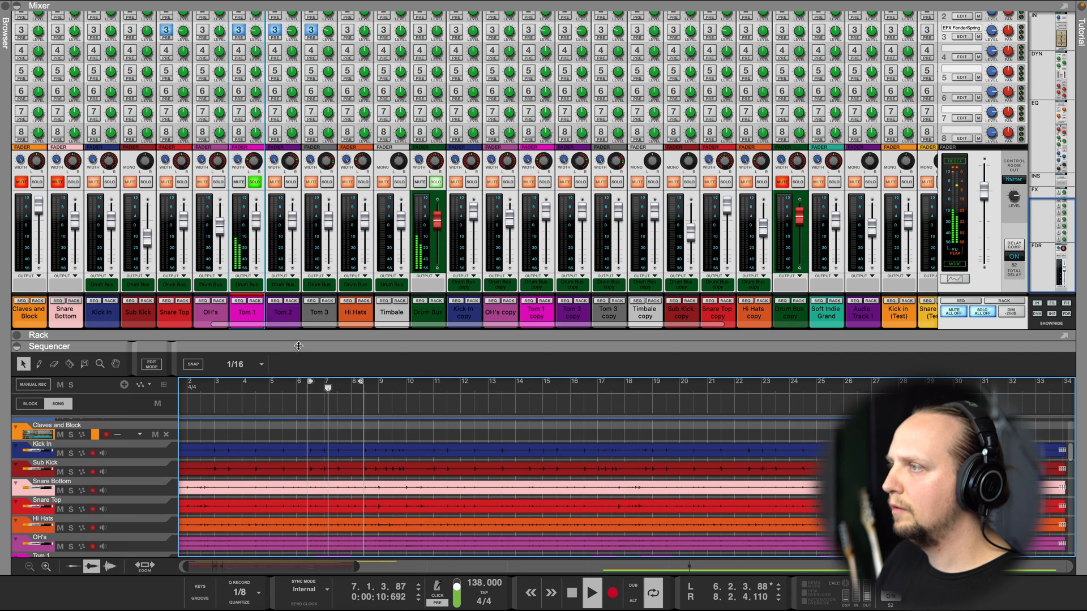
drag(310, 382, 319, 382)
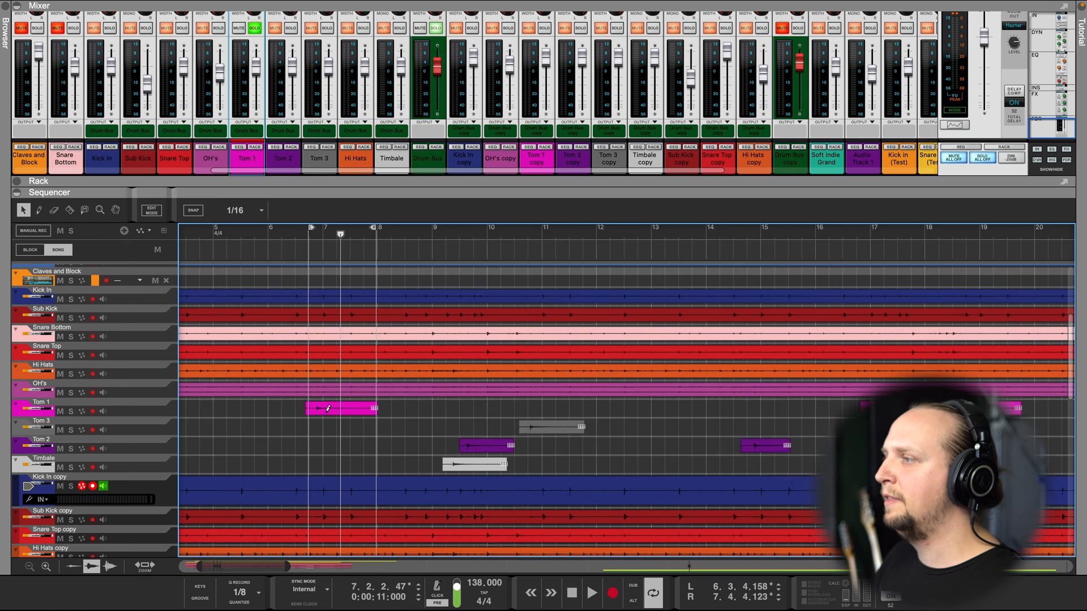
Step: Examine how the Tom 1, Tom 2, Tom 3 and Timbale recordings are cut into short clips across the arrangement
scroll(327, 411, up, 1)
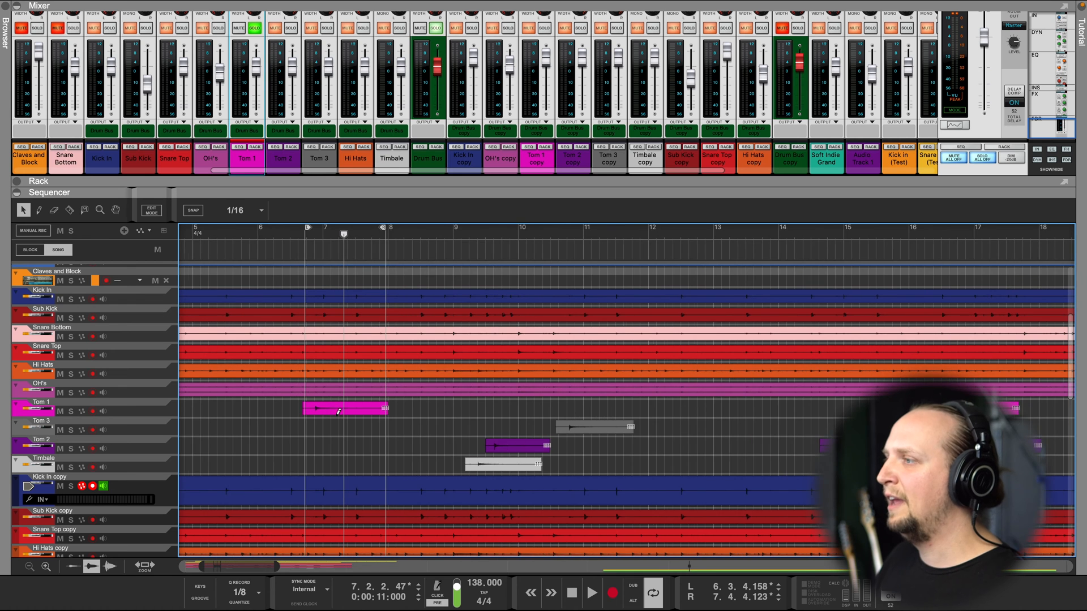
scroll(336, 417, down, 4)
scroll(342, 421, up, 4)
scroll(357, 411, down, 2)
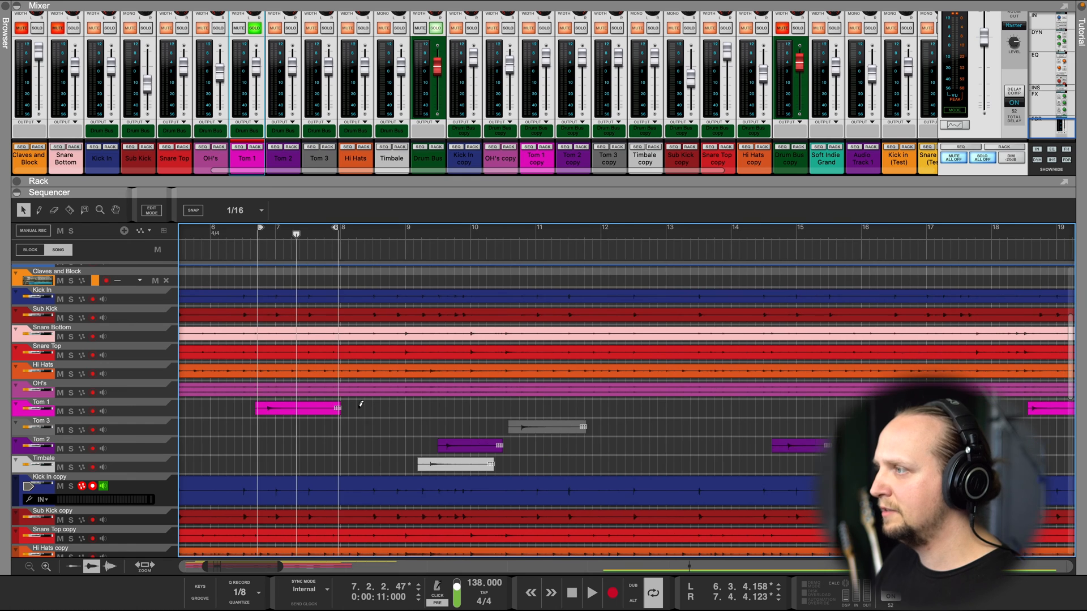
scroll(377, 418, down, 2)
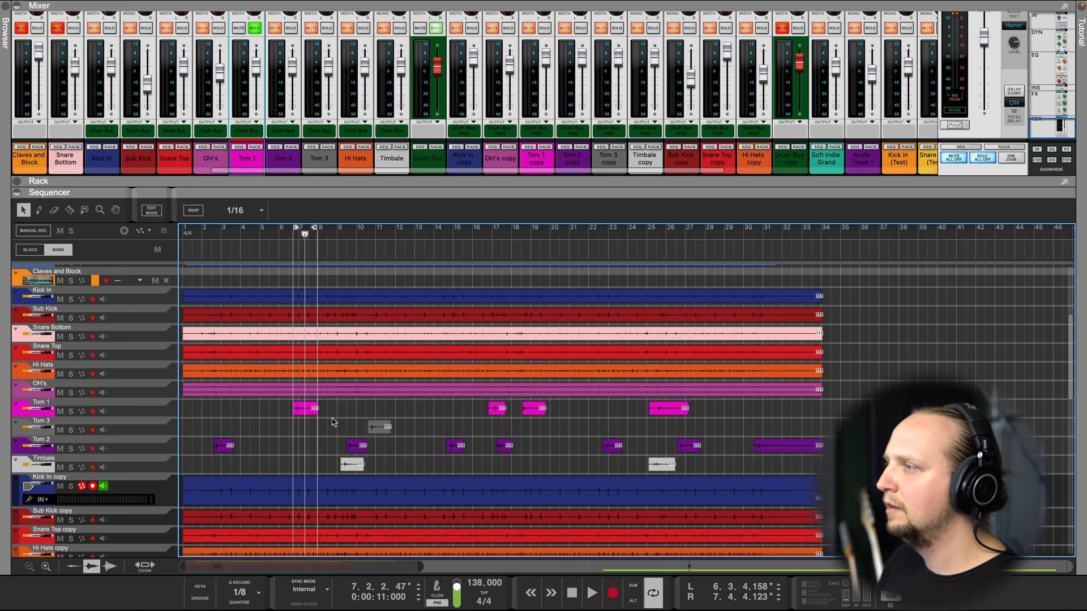
scroll(331, 418, up, 4)
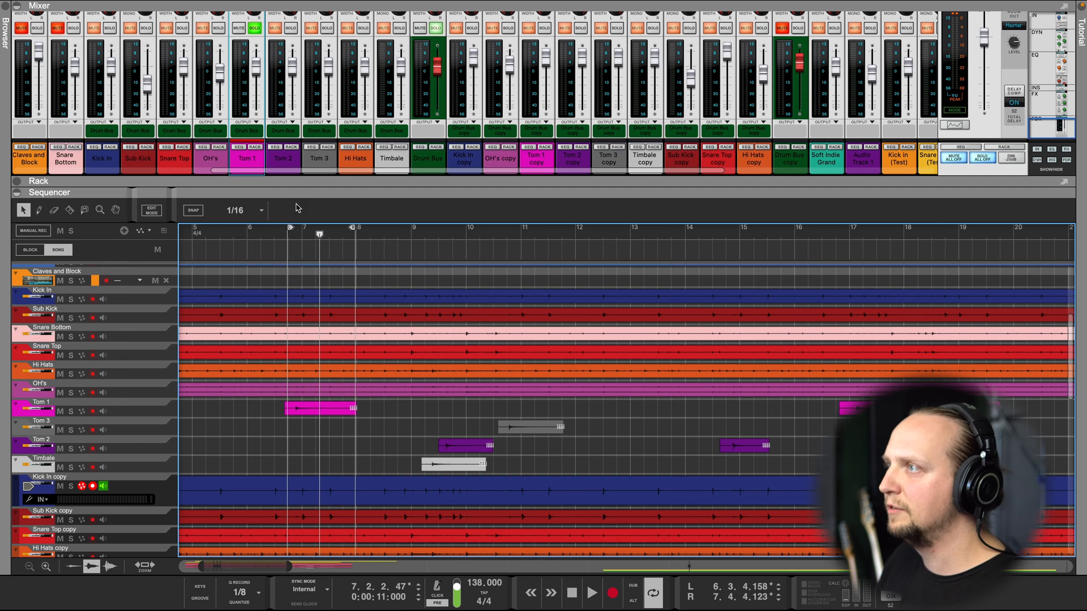
Step: Open Tom 1's Lindell 80 Channel plugin from the rack and play the looped tom while examining the high-frequency EQ
drag(297, 187, 308, 540)
click(309, 540)
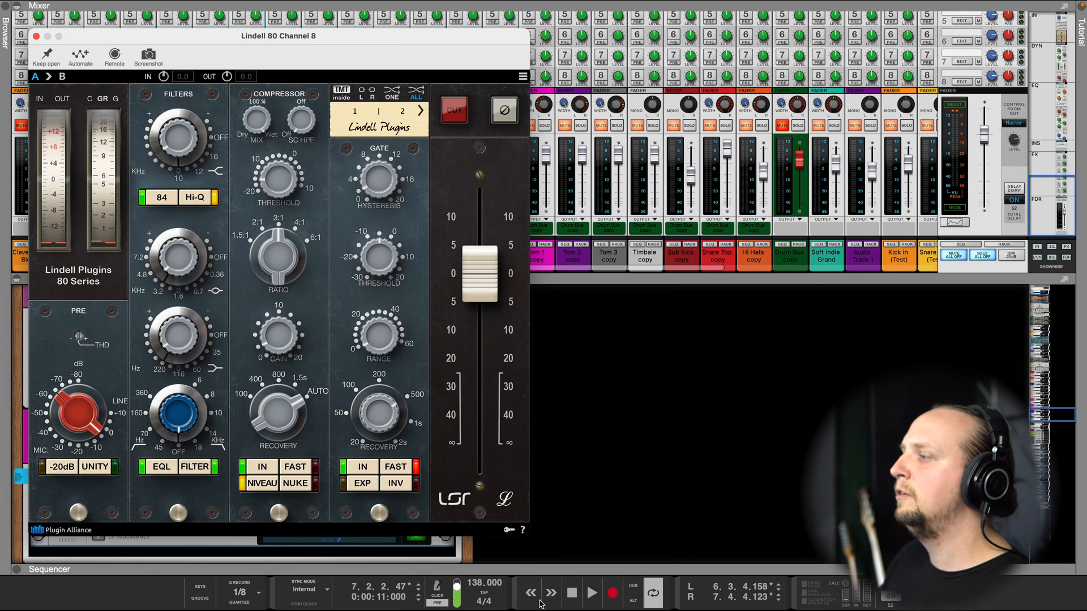
click(592, 593)
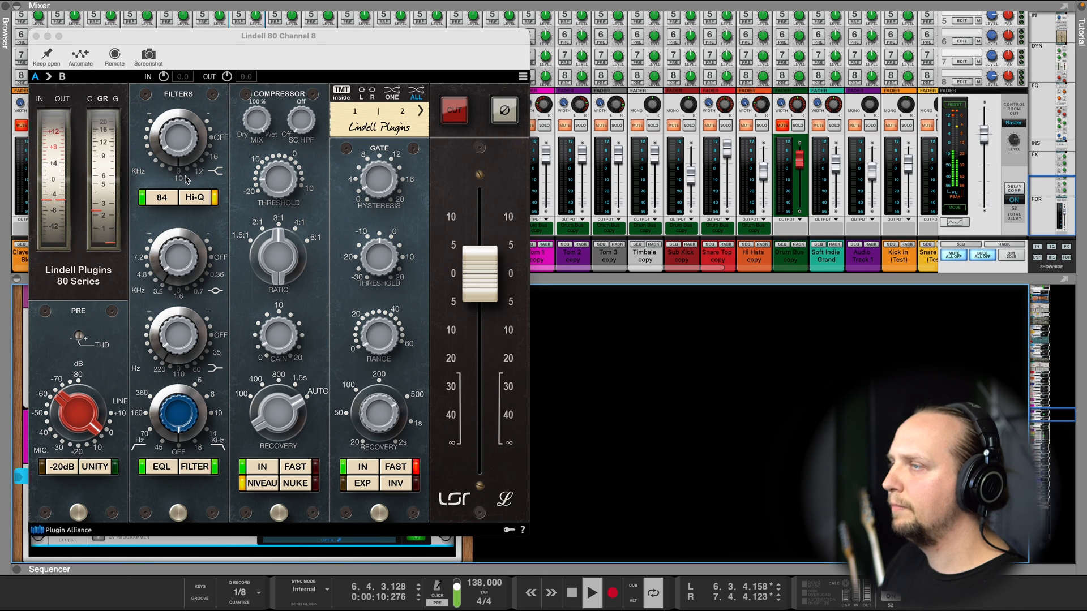
click(173, 148)
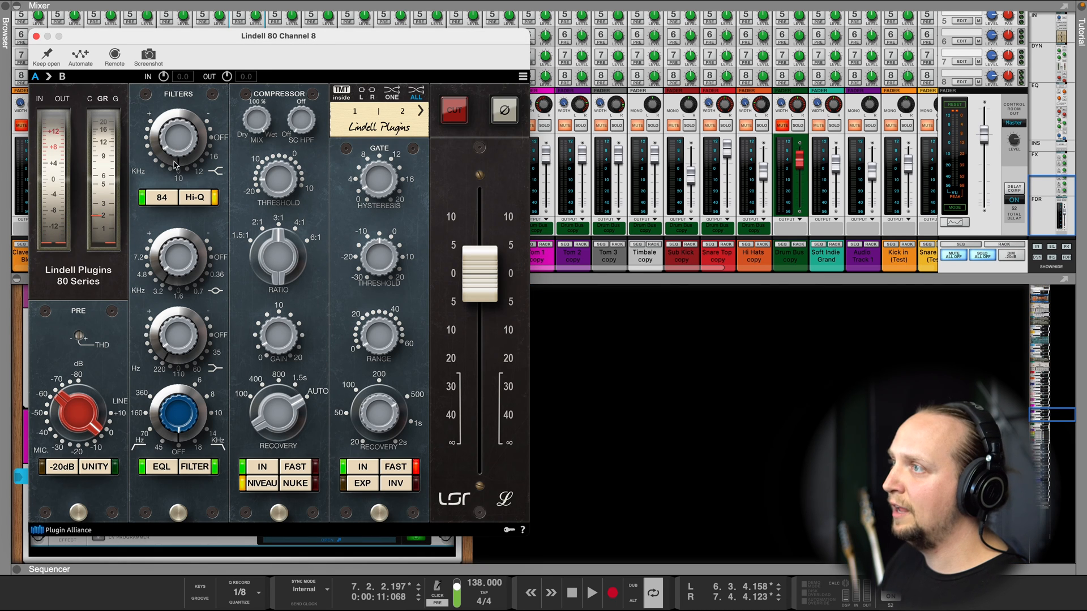
key(space)
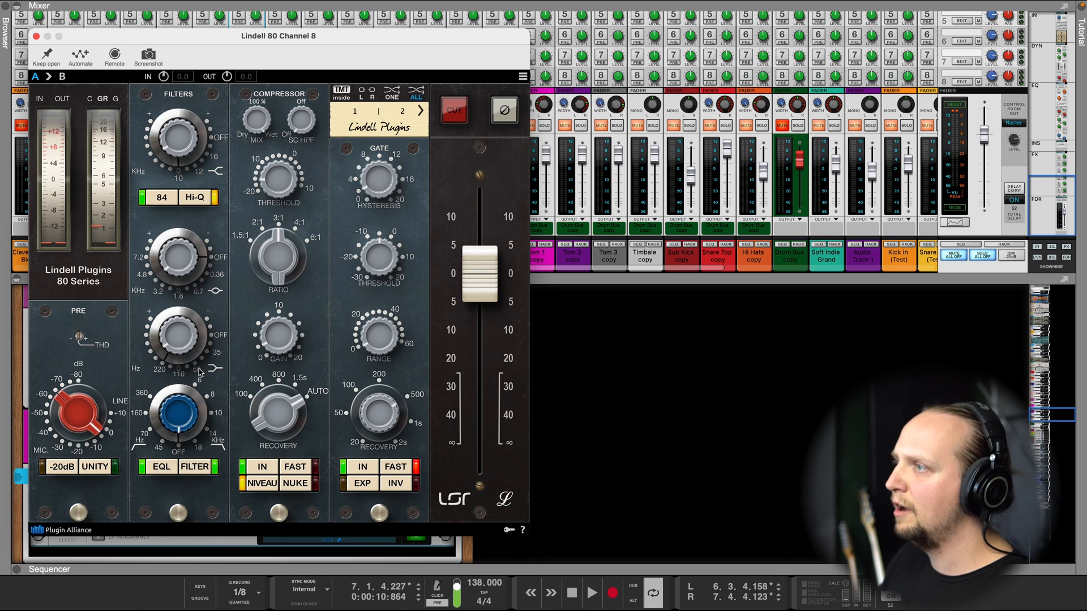
Step: Play the looped Tom 1 in short passes while examining the plugin's low-frequency EQ, filters, preamp gain and gain-reduction meter, and close the plugin
key(space)
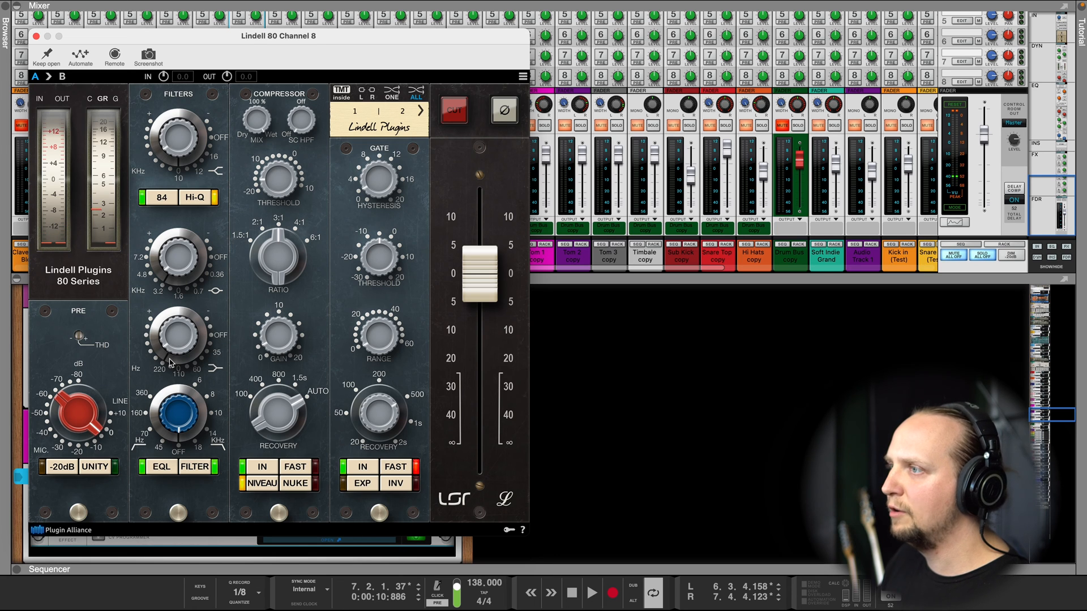
key(space)
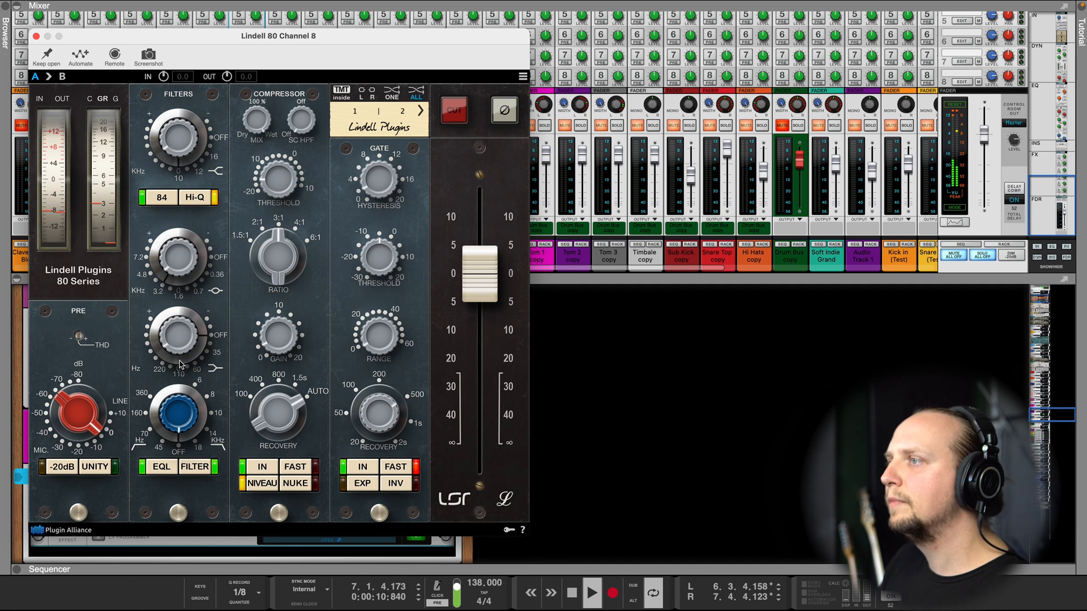
key(space)
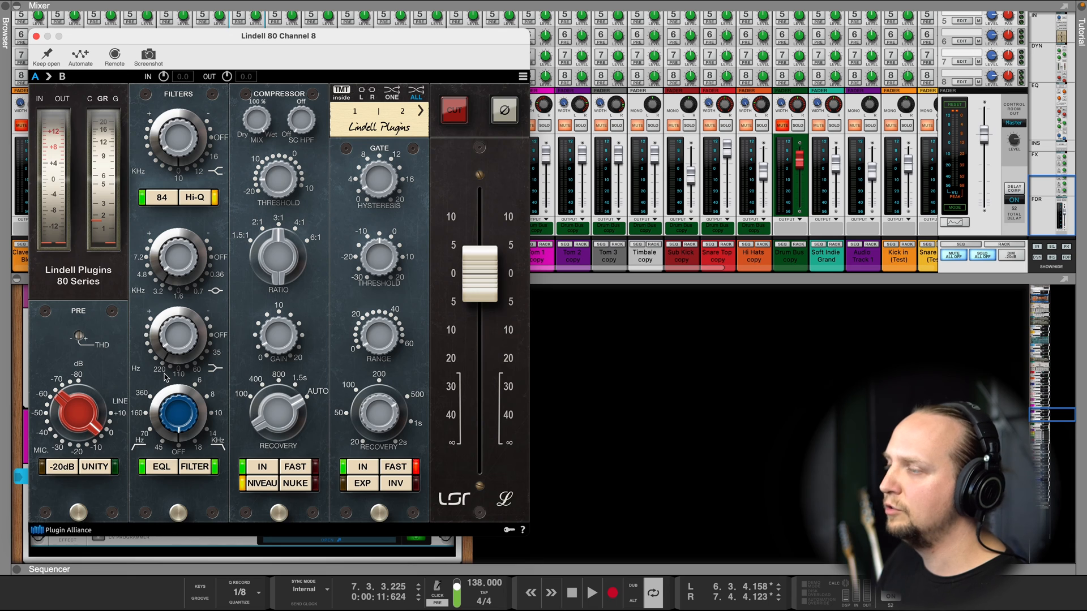
key(space)
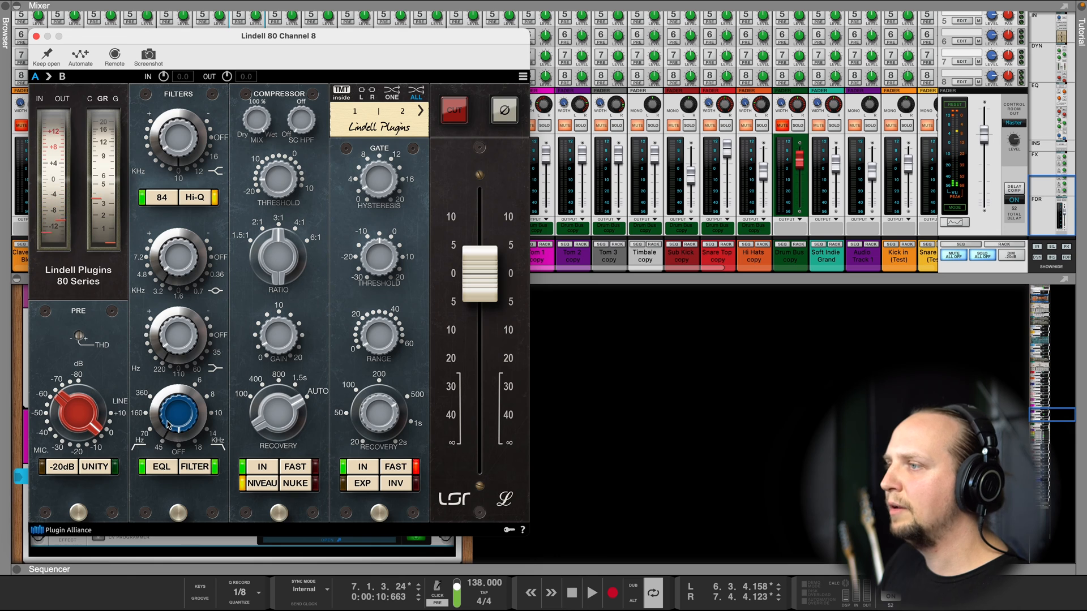
key(space)
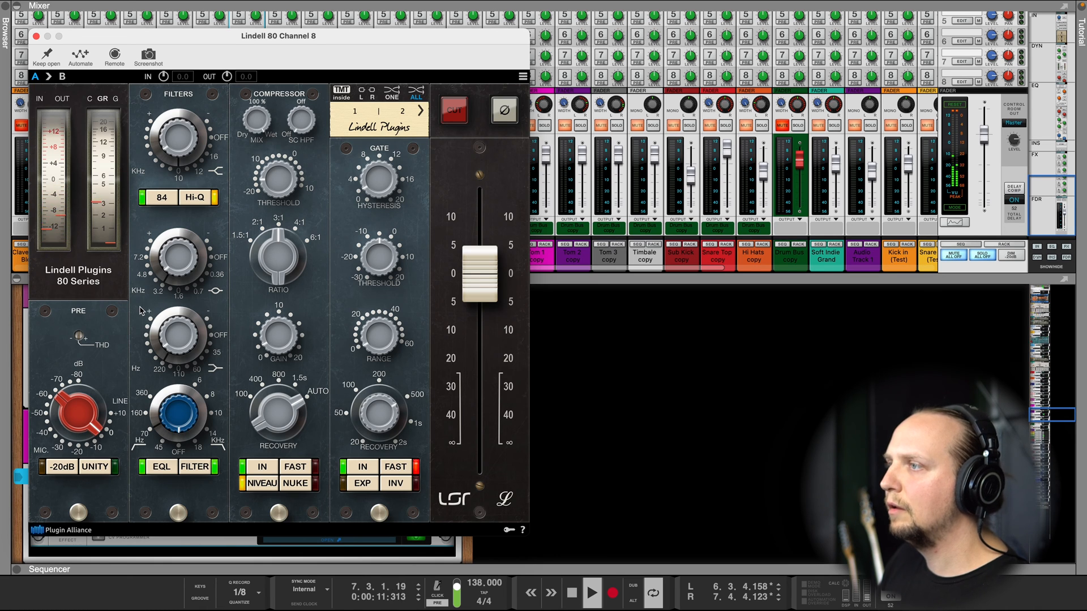
mouse_move(72, 425)
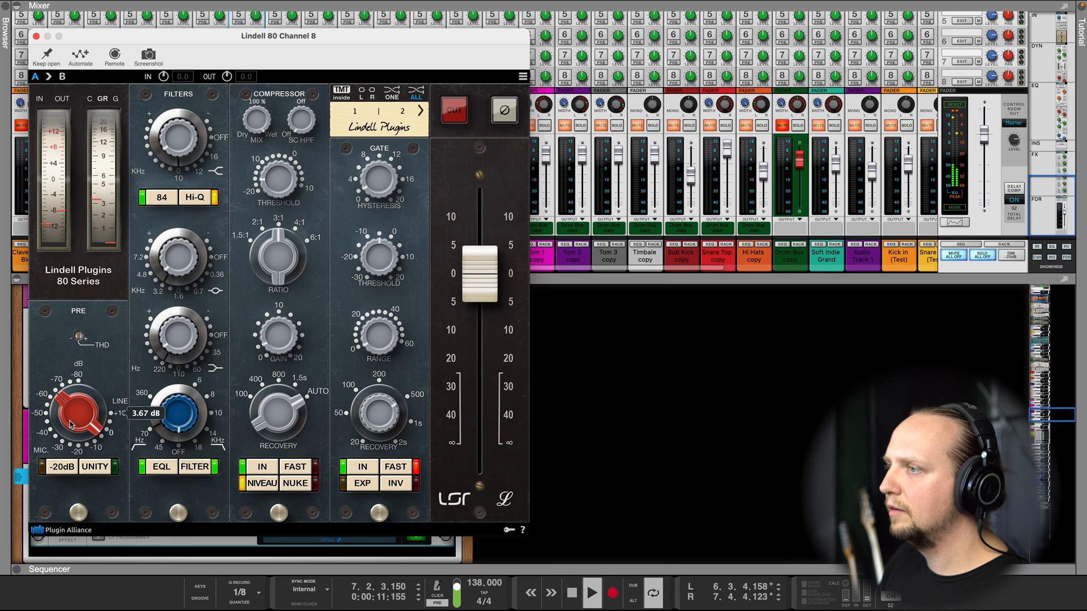
key(space)
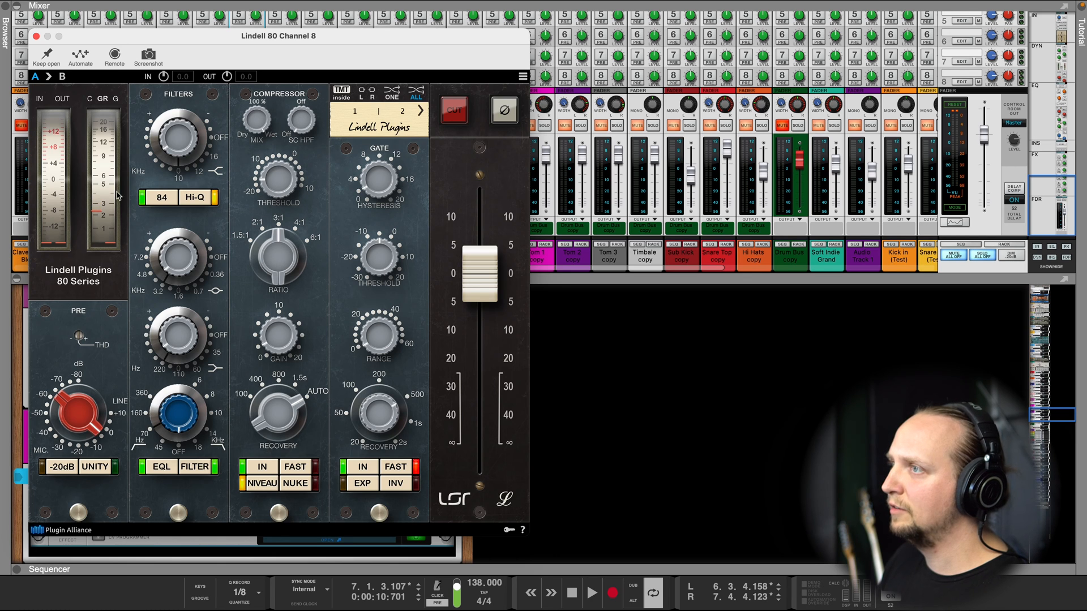
key(space)
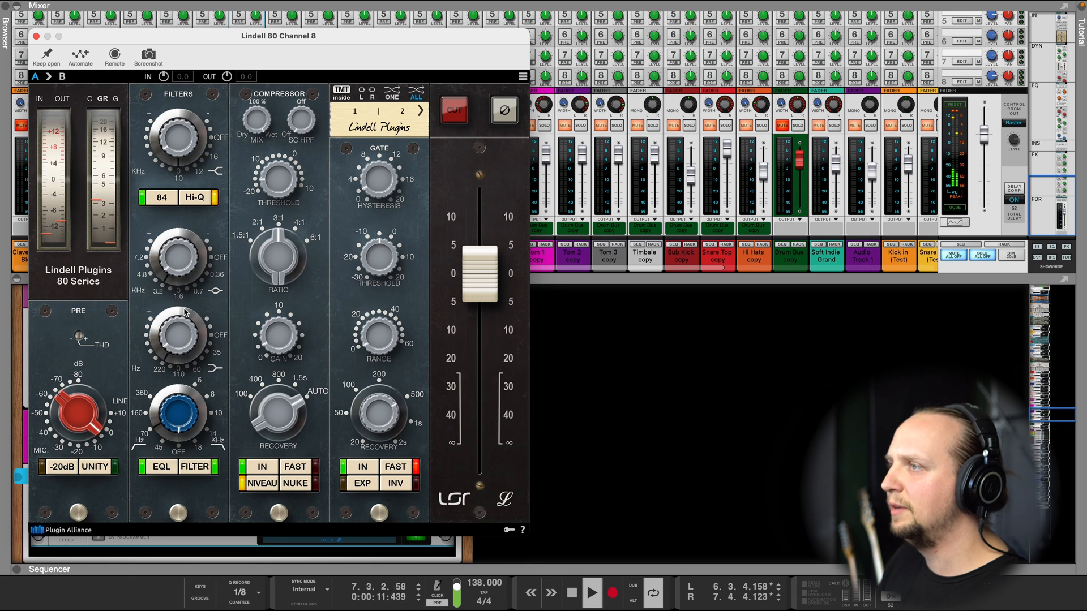
key(space)
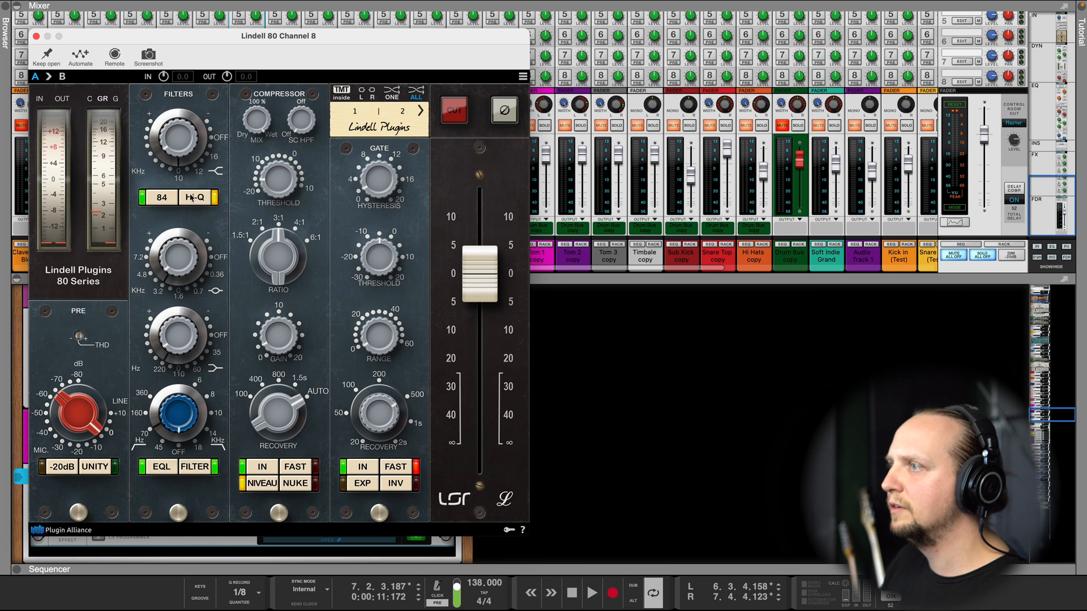
click(36, 37)
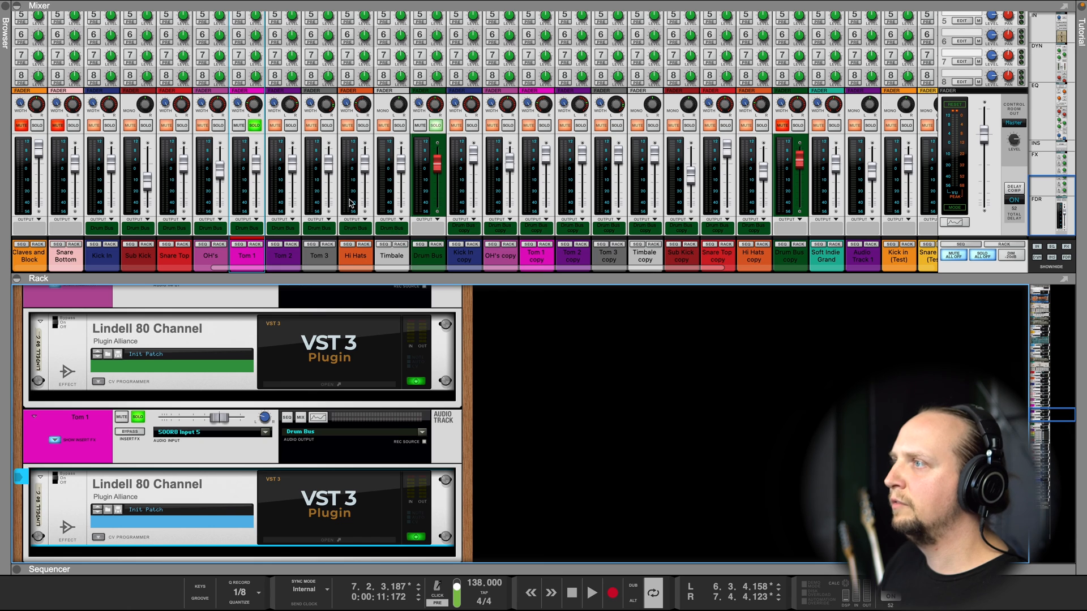
Step: Solo only Tom 2, loop its clip from 14.3.2.18 to 15.2.2.235, and audition it while examining its Lindell 80 Channel plugin
click(290, 125)
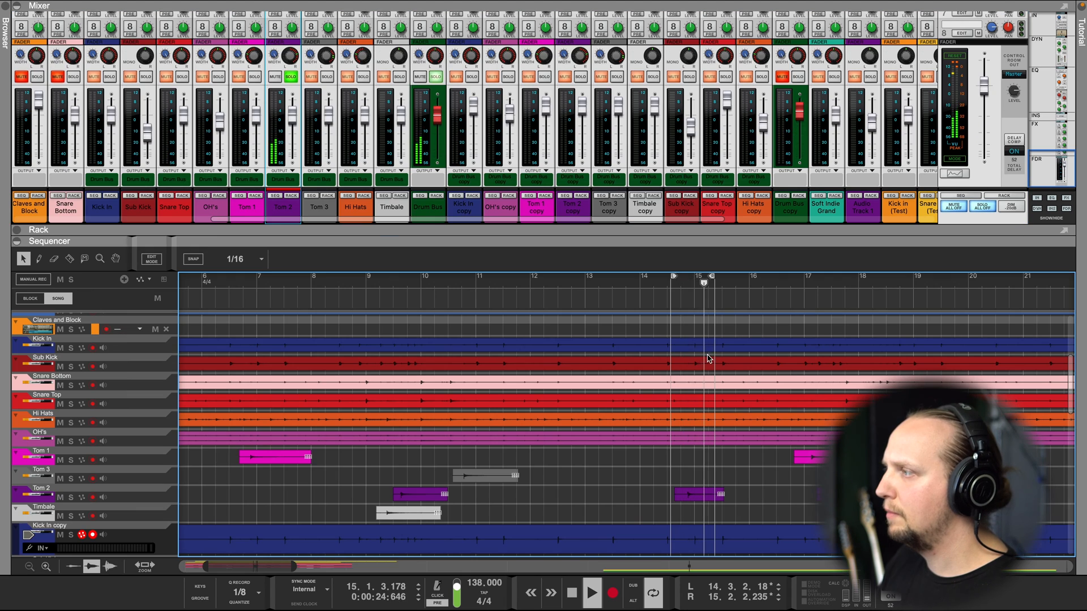
click(290, 195)
double_click(262, 483)
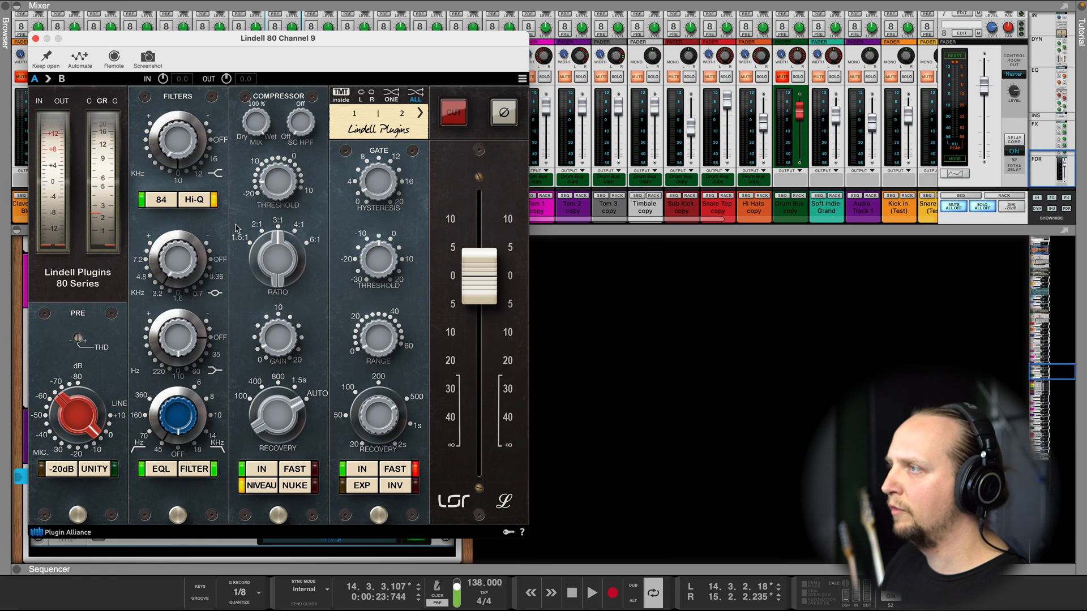
key(space)
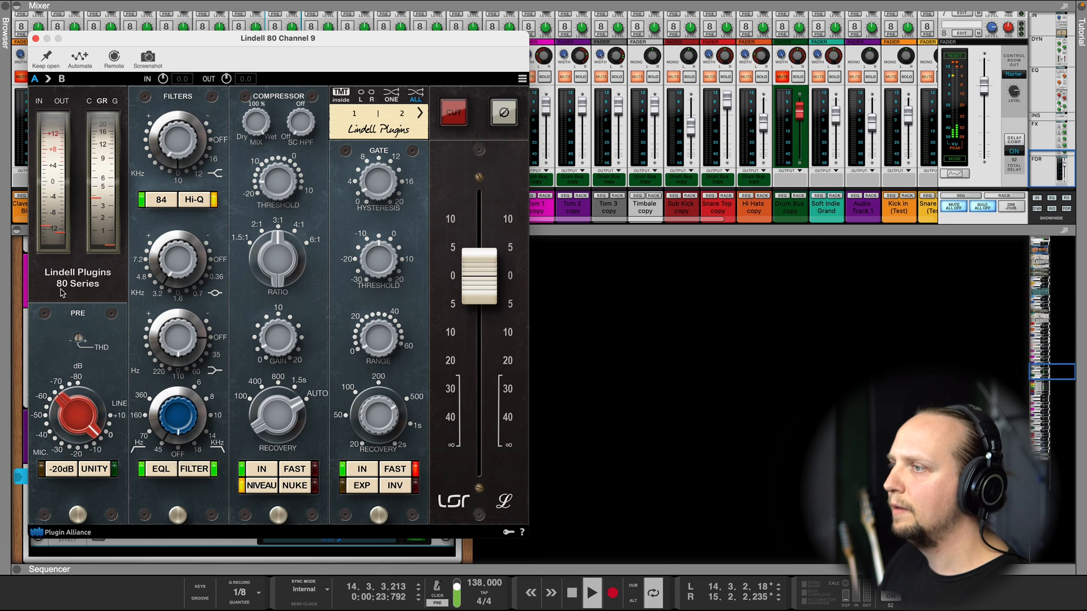
click(35, 39)
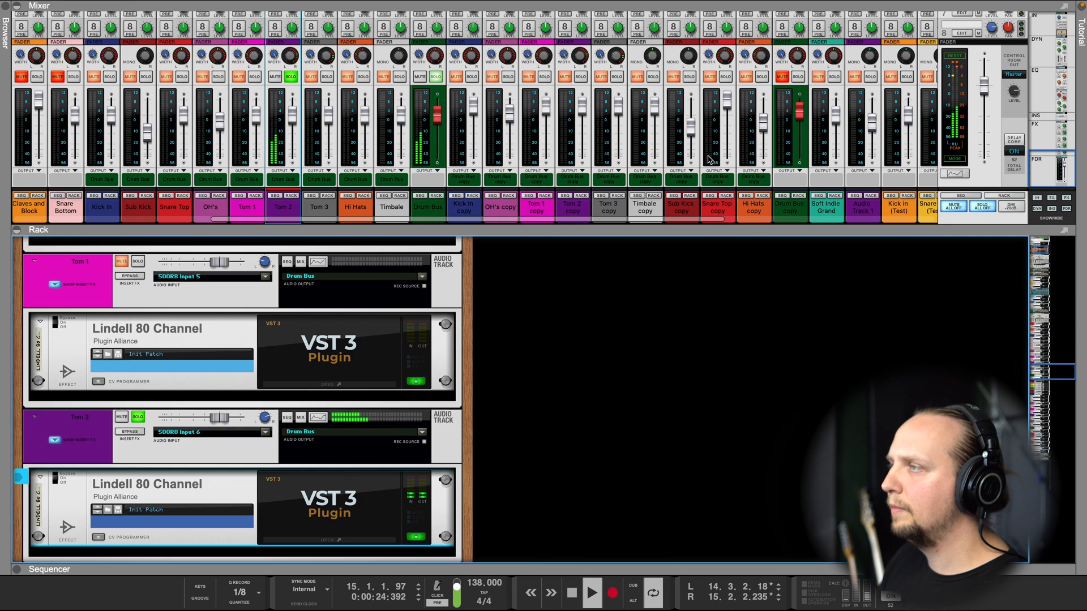
Step: Solo only Tom 3, show its rack device, and examine its Lindell 80 Channel settings before closing the plugin
click(328, 76)
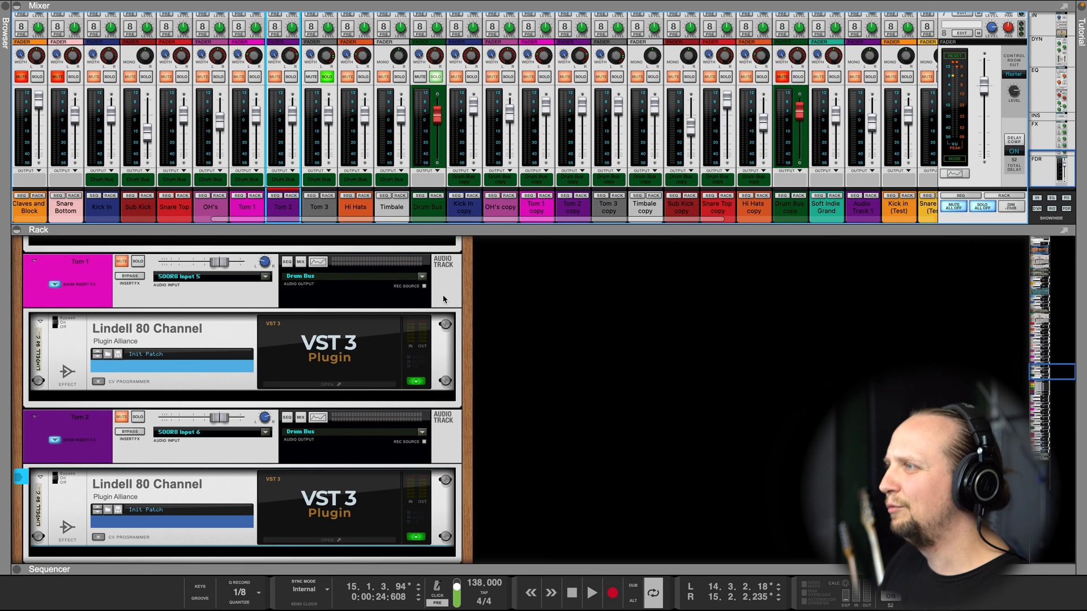
click(327, 196)
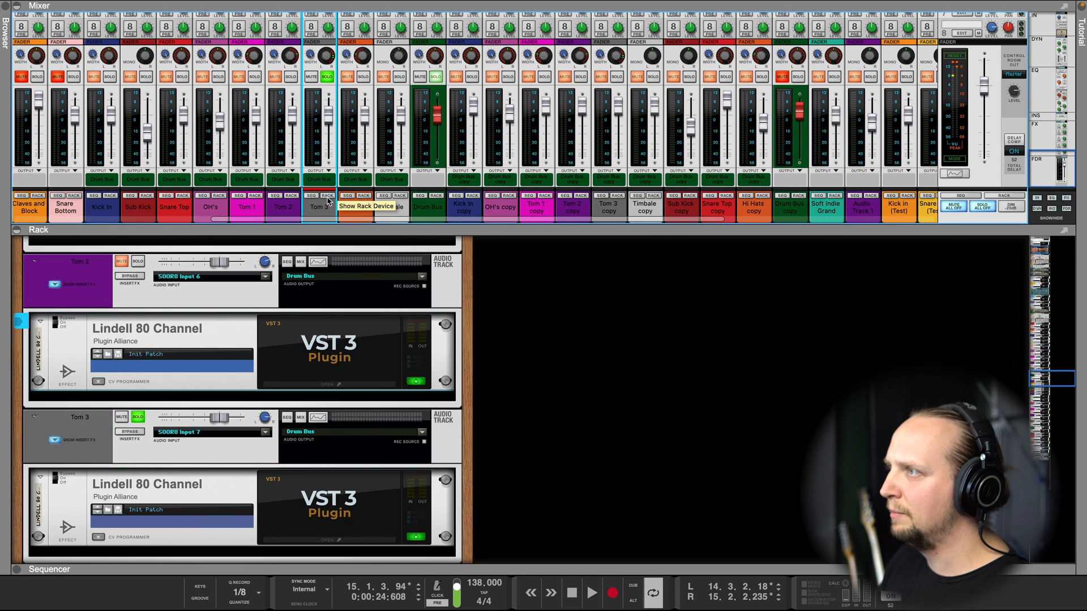
click(333, 541)
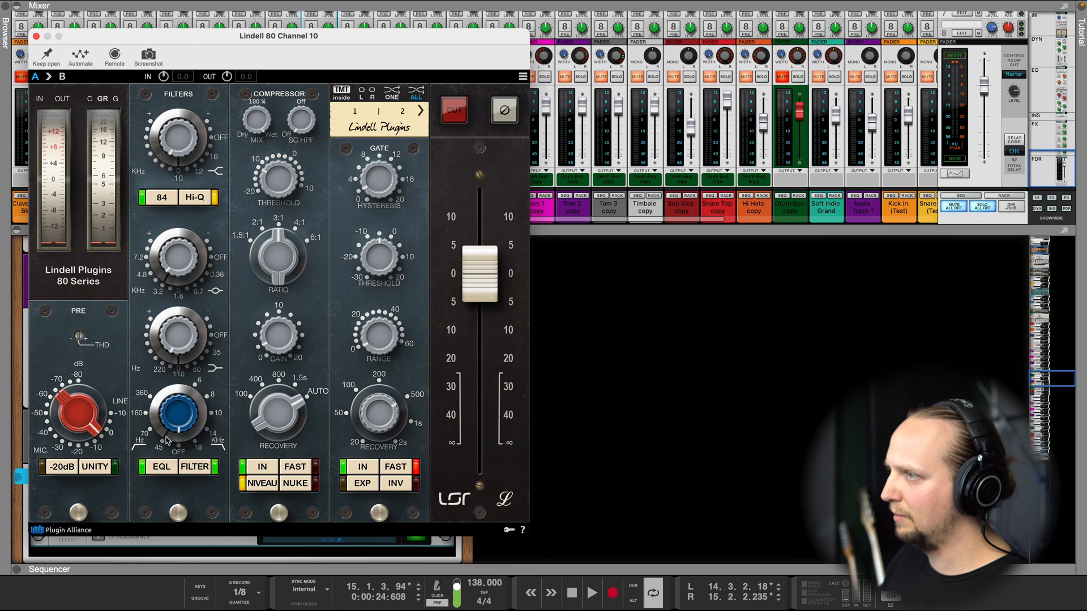
key(space)
click(578, 365)
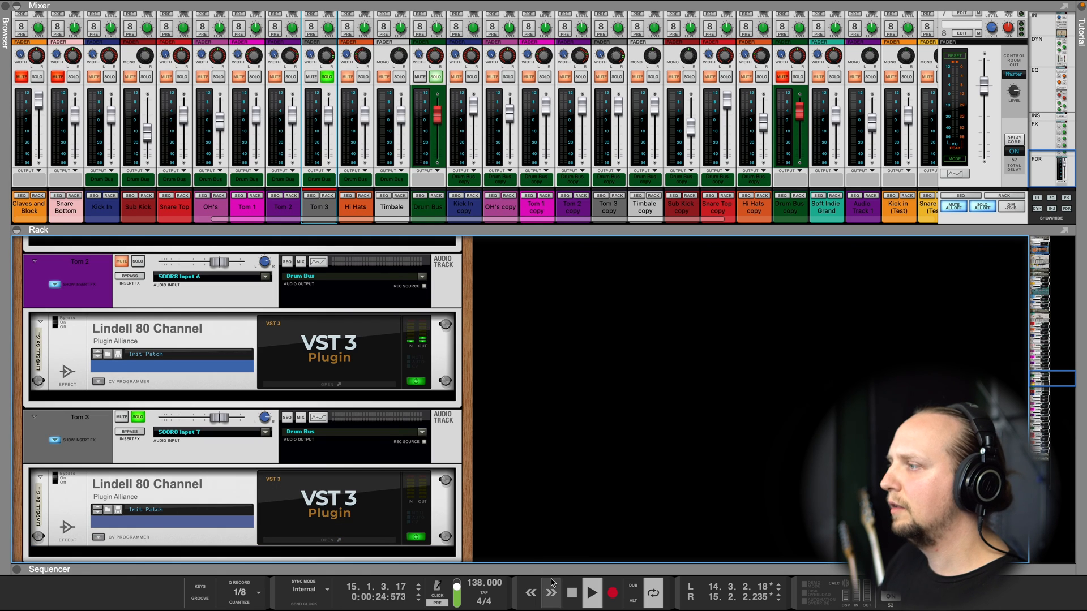
Step: Enlarge the sequencer and set the loop around the Tom 3 clip, from 10.3.3.88 to 11.2.4.65, and play it
drag(548, 572, 565, 62)
key(space)
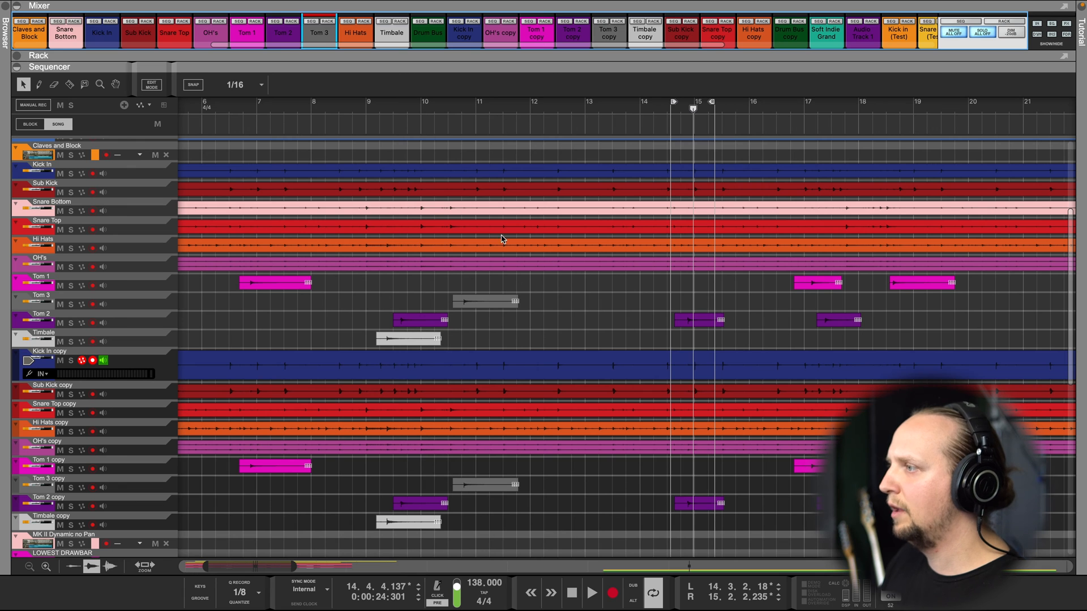
alt+click(456, 104)
key(space)
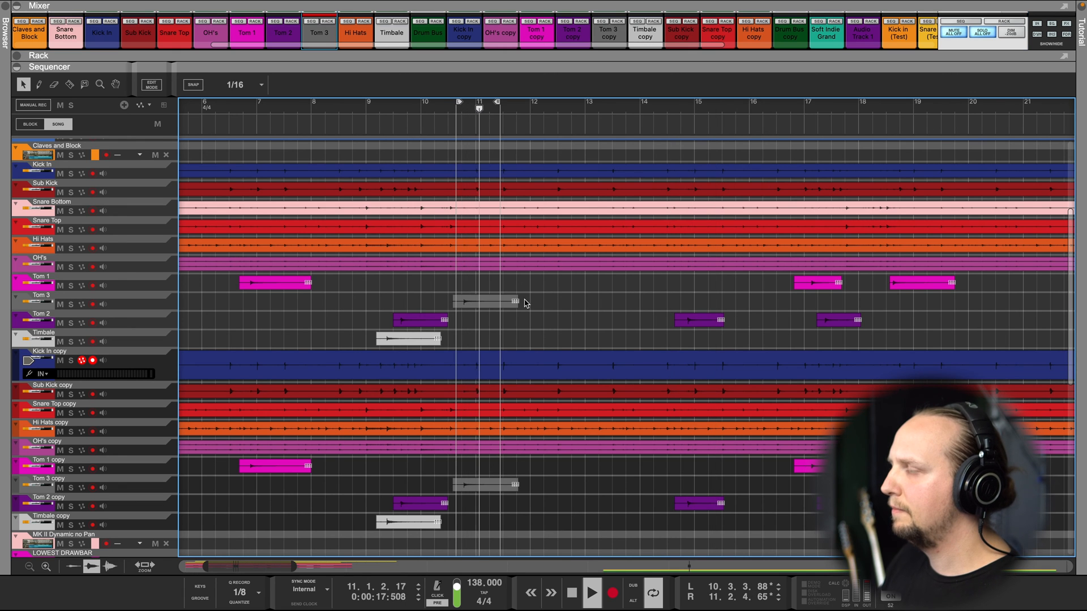
Step: Enlarge the rack and examine the EQ and gain reduction in Tom 3's Lindell 80 Channel plugin against the looped clip
drag(465, 69, 464, 461)
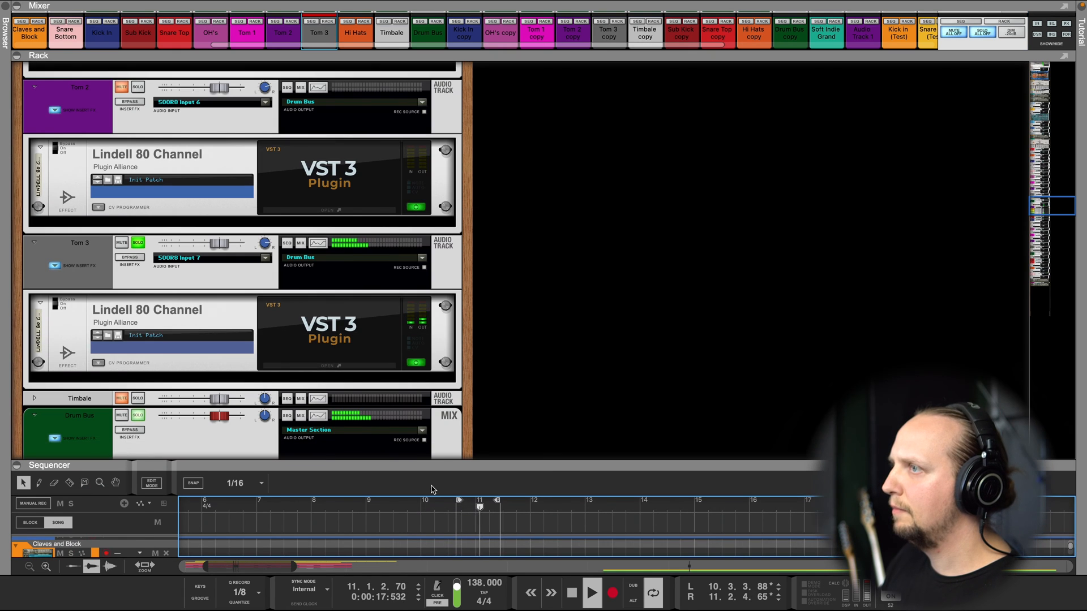
click(303, 367)
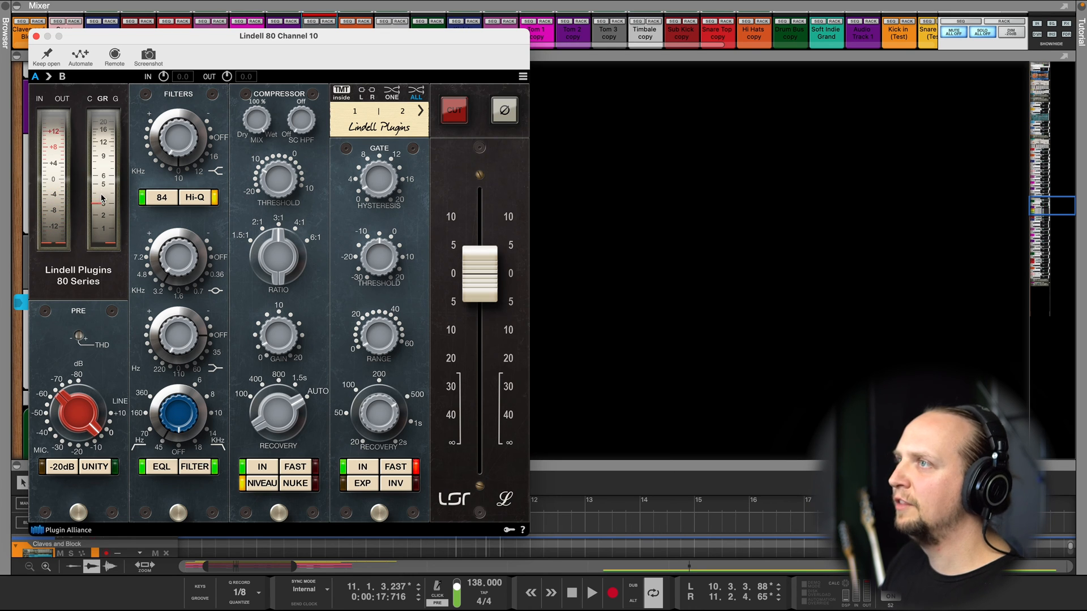
click(35, 36)
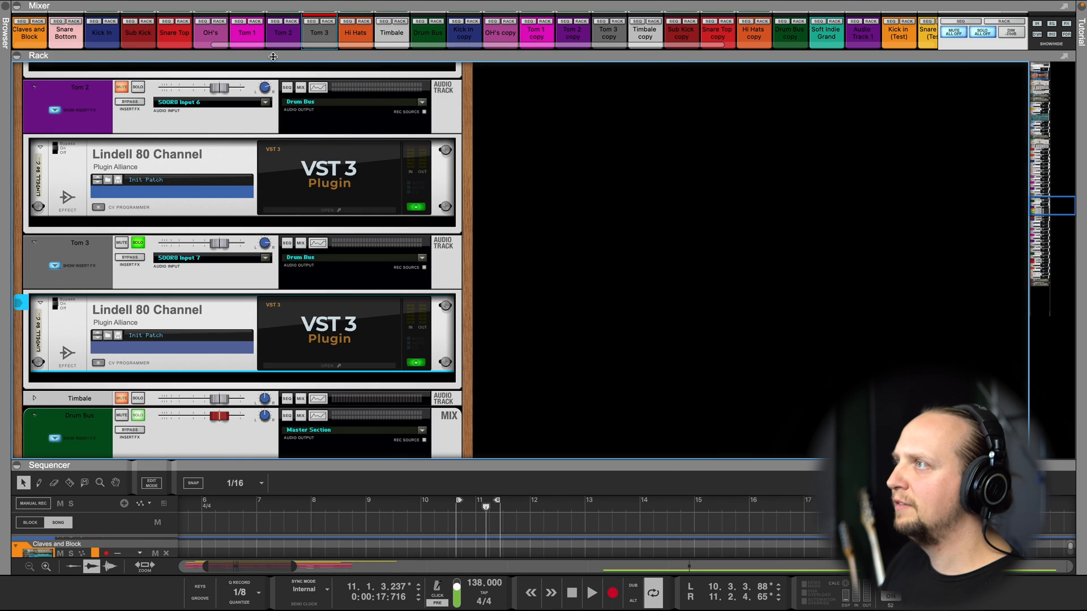
Step: Examine the Hi Hats' Lindell 80 Channel EQ and preamp, and replay the track from about bar 9 to check the compressor's gain reduction
drag(273, 57, 313, 378)
click(327, 218)
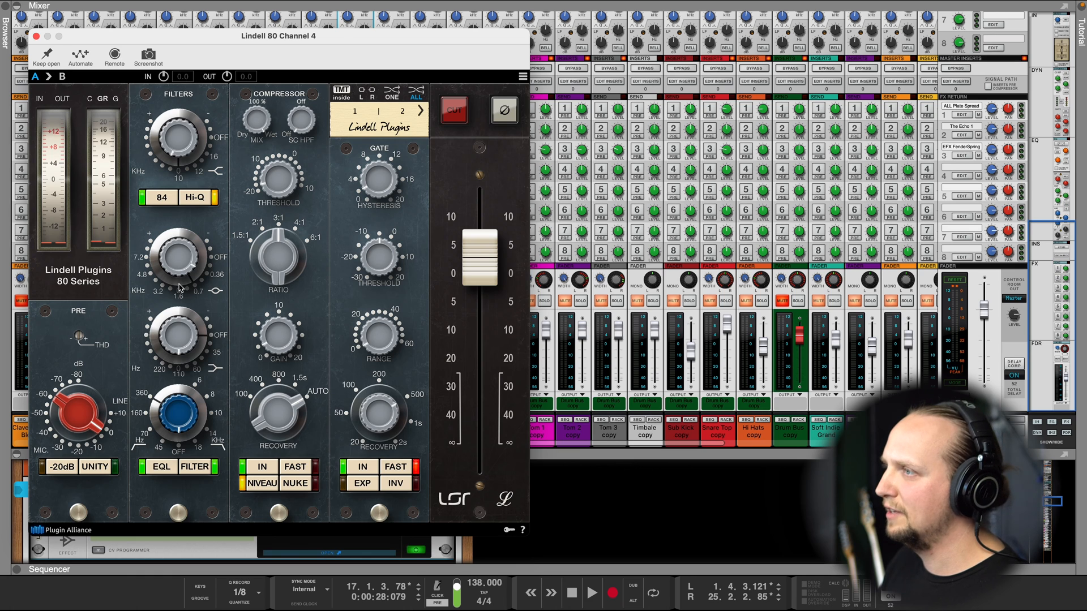
key(space)
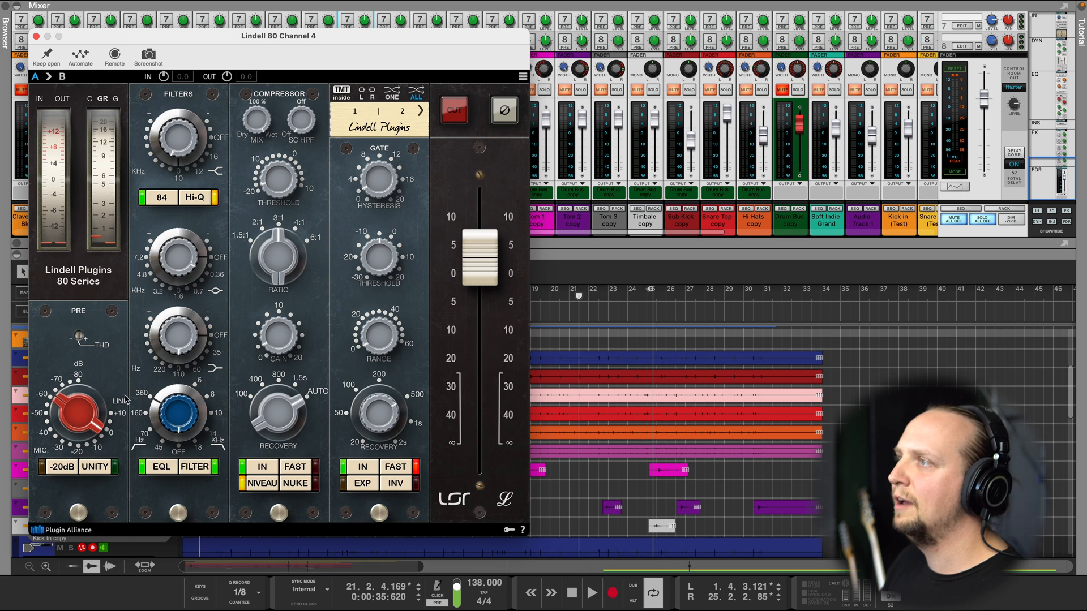
mouse_move(602, 296)
mouse_down()
mouse_move(422, 320)
mouse_move(593, 344)
mouse_move(336, 402)
mouse_up()
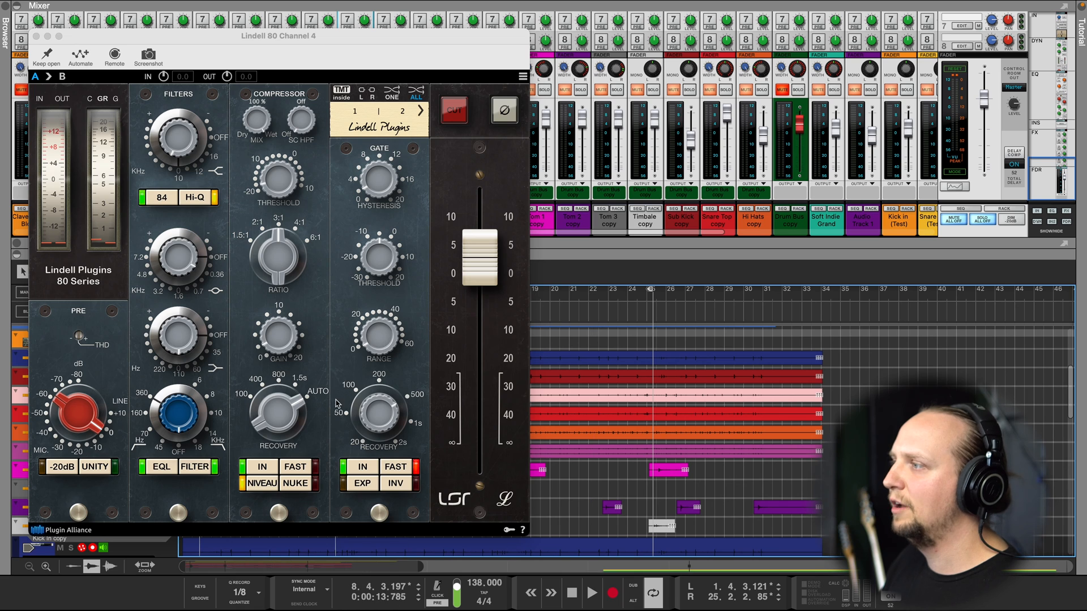
key(space)
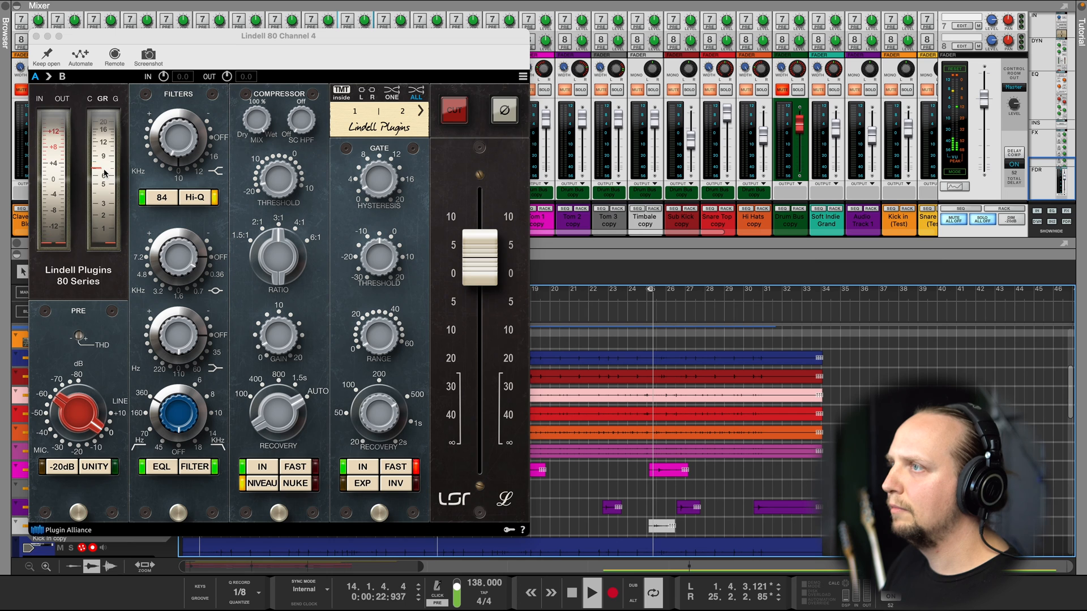
key(space)
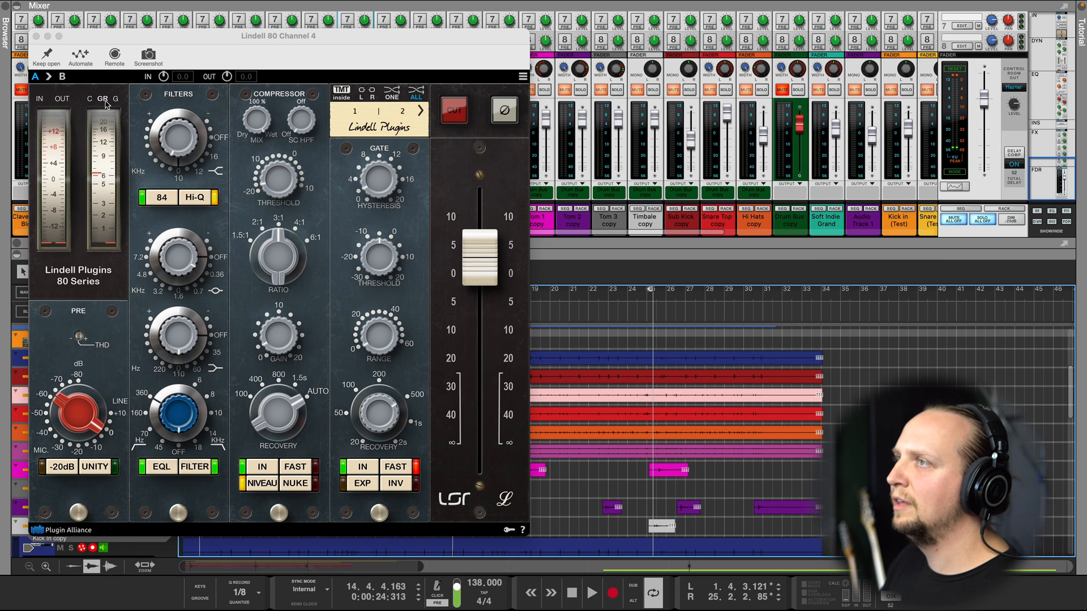
click(35, 37)
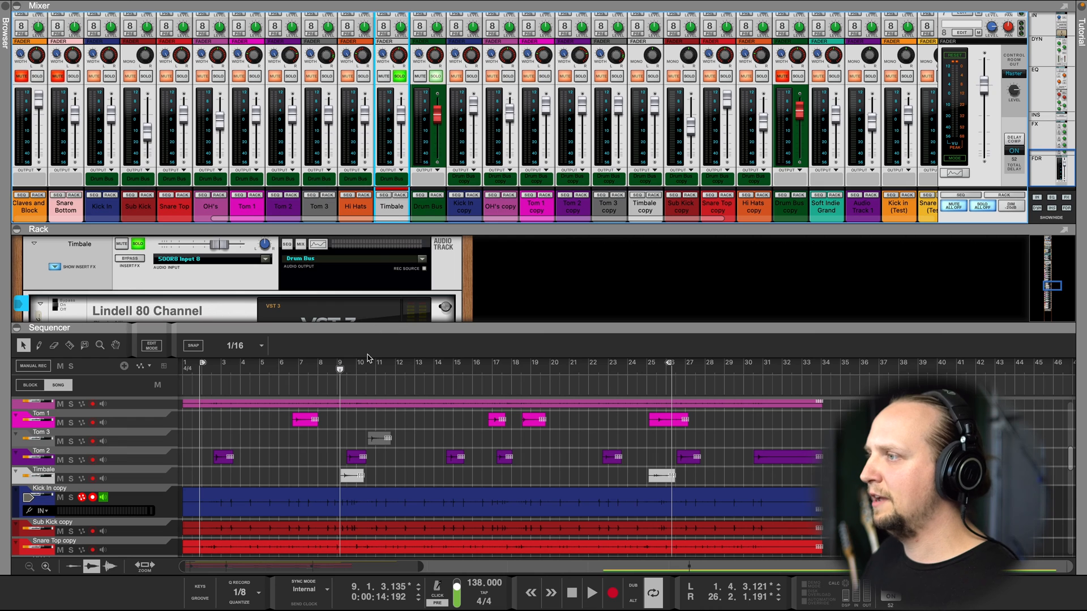
Step: Play the soloed Timbale and set the loop around its second clip, from 24.4.4.177 to 26.2.1.191
key(space)
click(651, 372)
drag(652, 371, 346, 422)
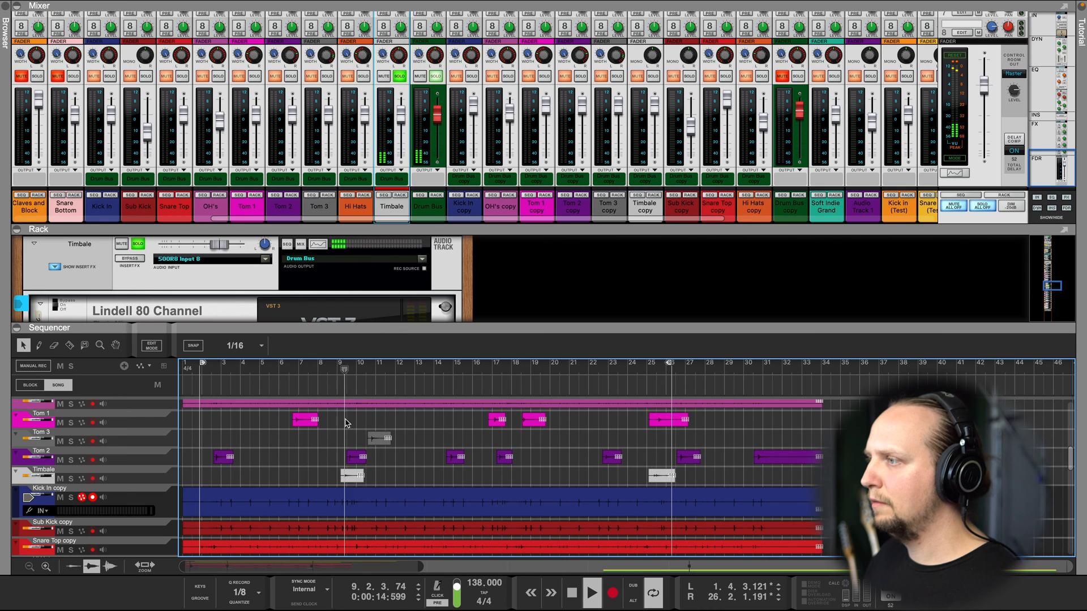
alt+click(650, 369)
click(657, 369)
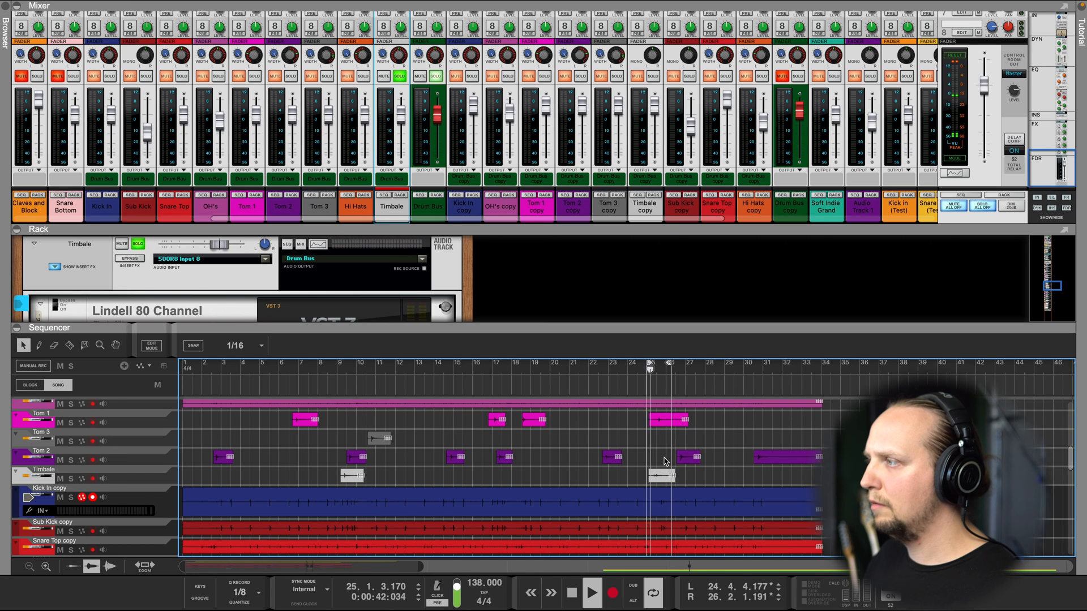
Step: Open the Timbale's Lindell 80 Channel plugin from the rack and examine its midrange EQ, high-pass filter and preamp gain
click(399, 195)
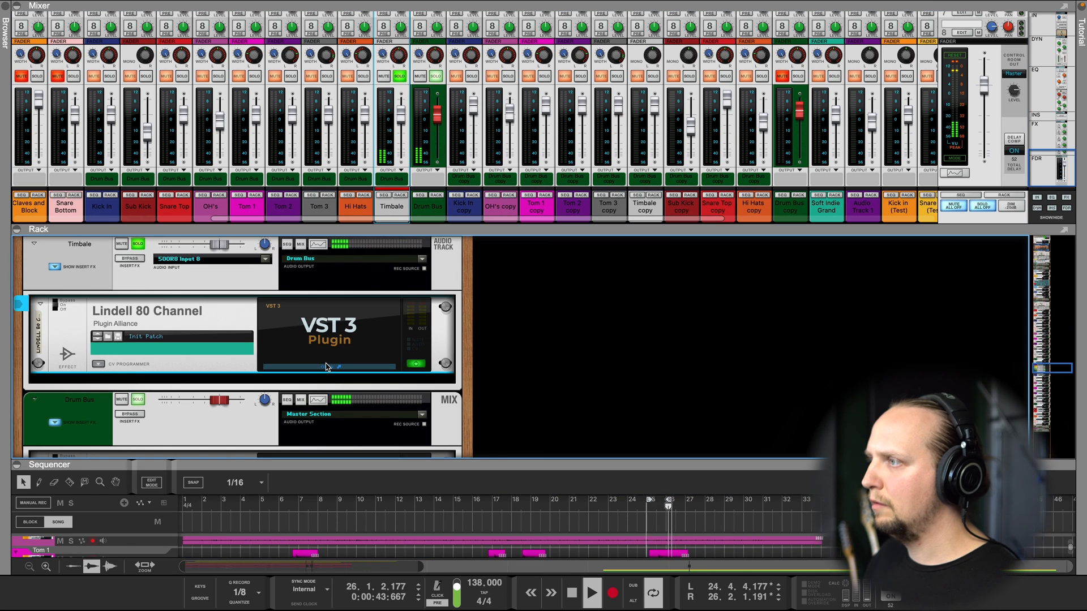
click(326, 367)
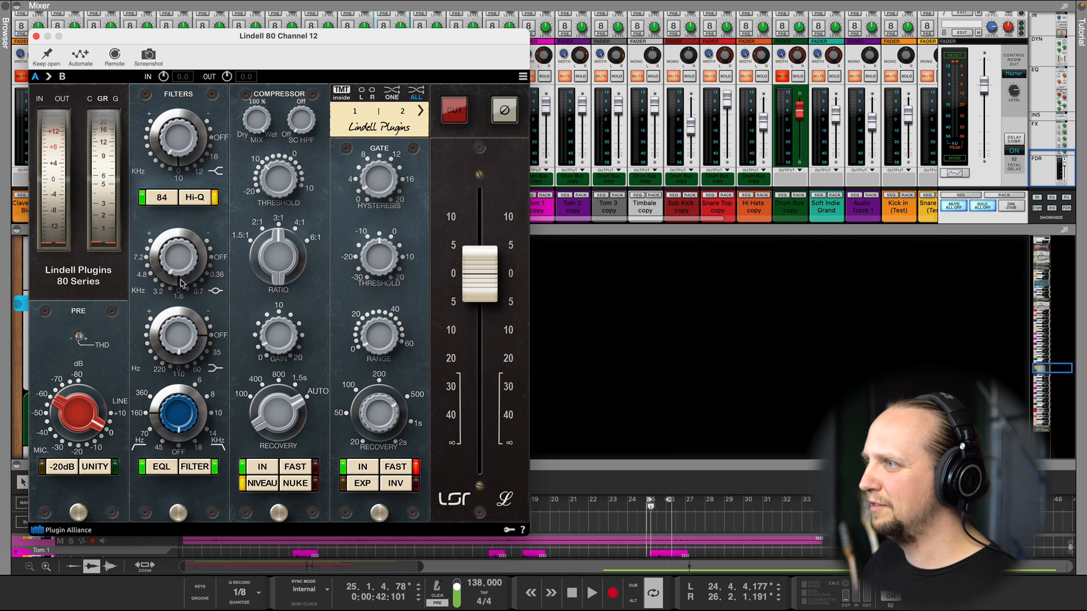
mouse_move(181, 262)
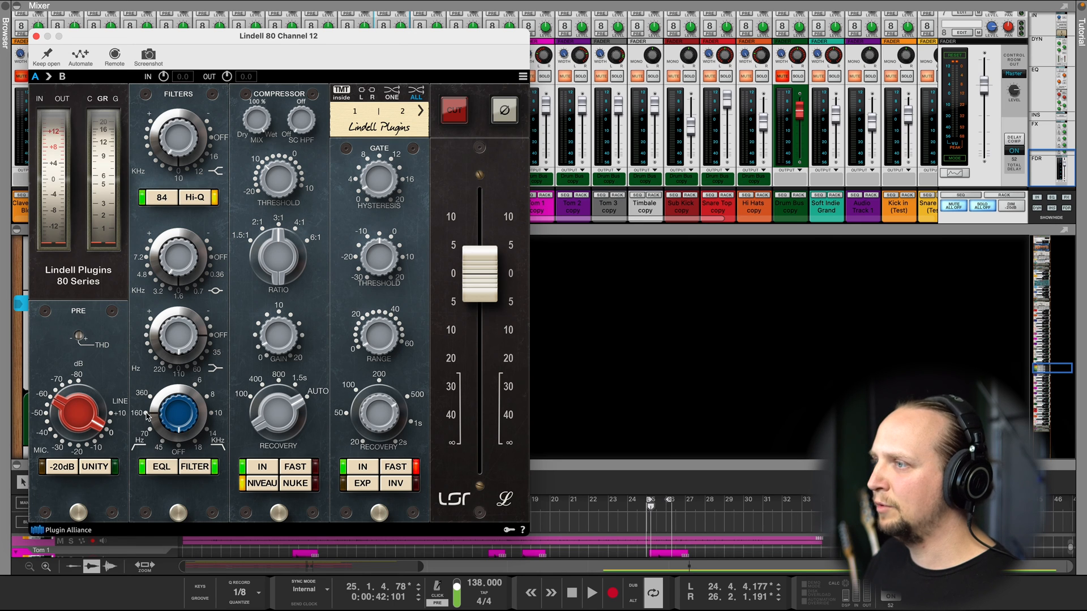
mouse_move(80, 419)
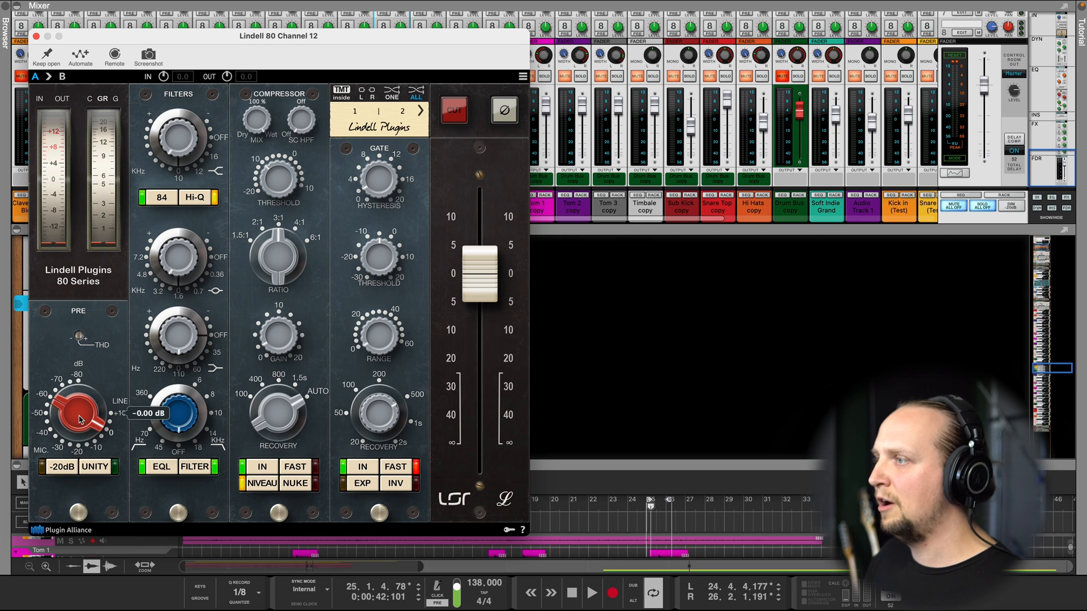
Step: Replay the looped Timbale clip to check the plugin's compressor gain reduction, close the plugin and clear the solo
key(space)
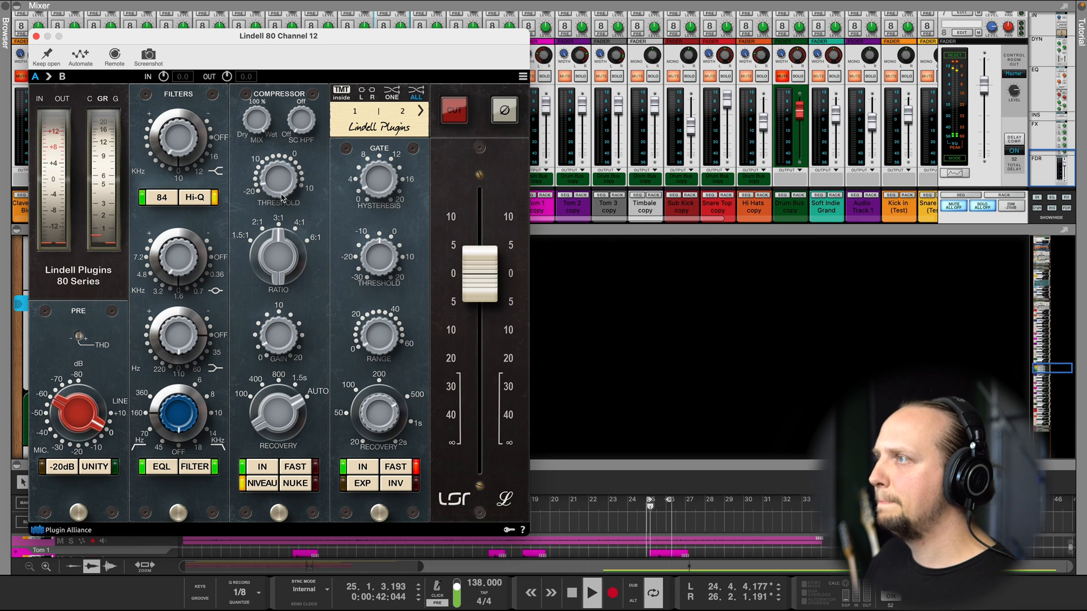
mouse_move(283, 184)
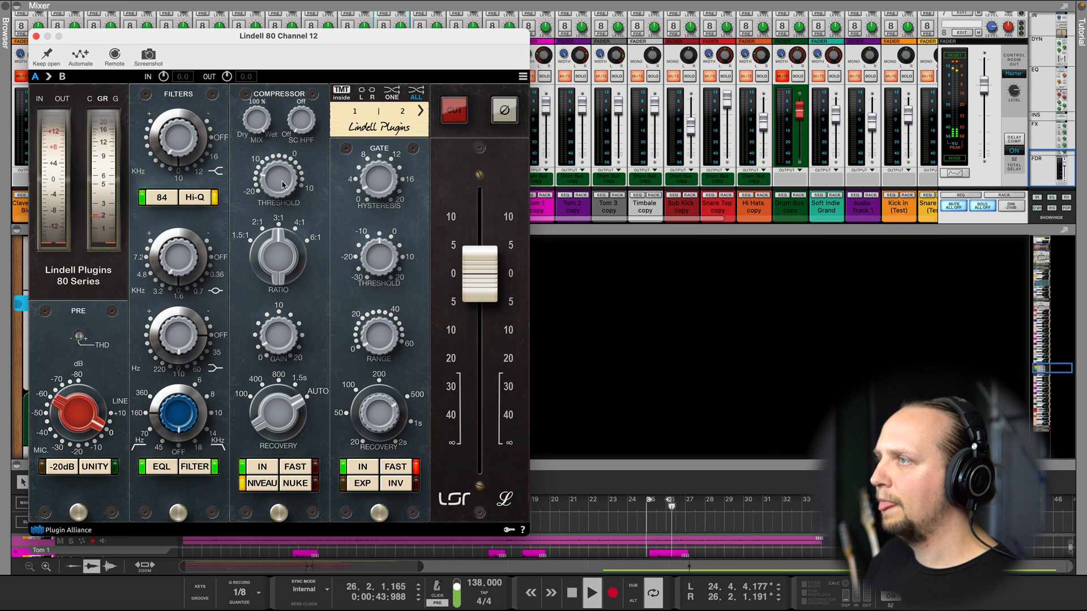
key(space)
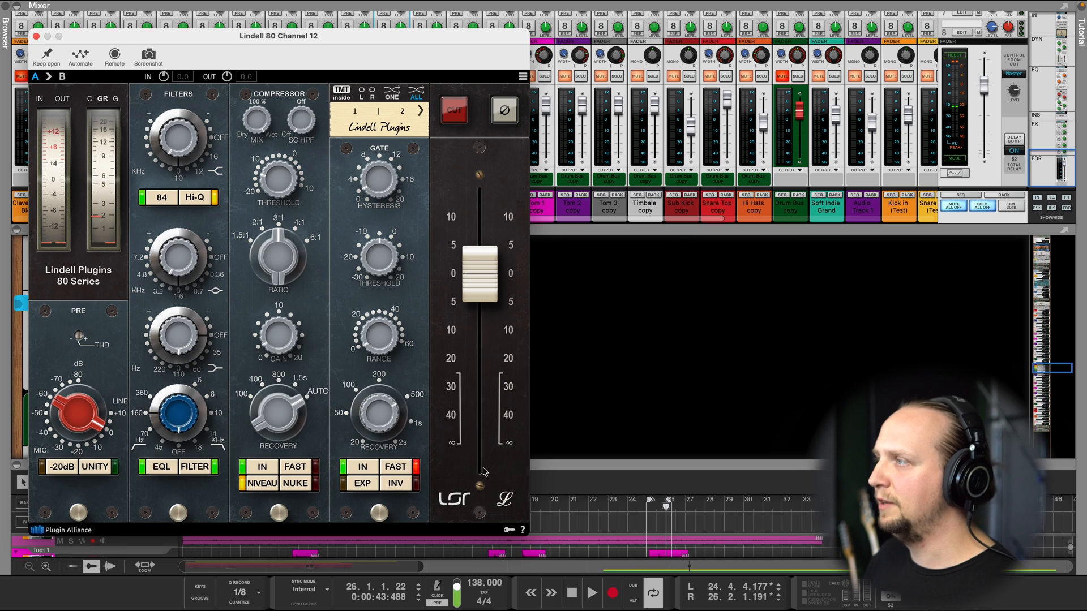
click(653, 341)
click(109, 77)
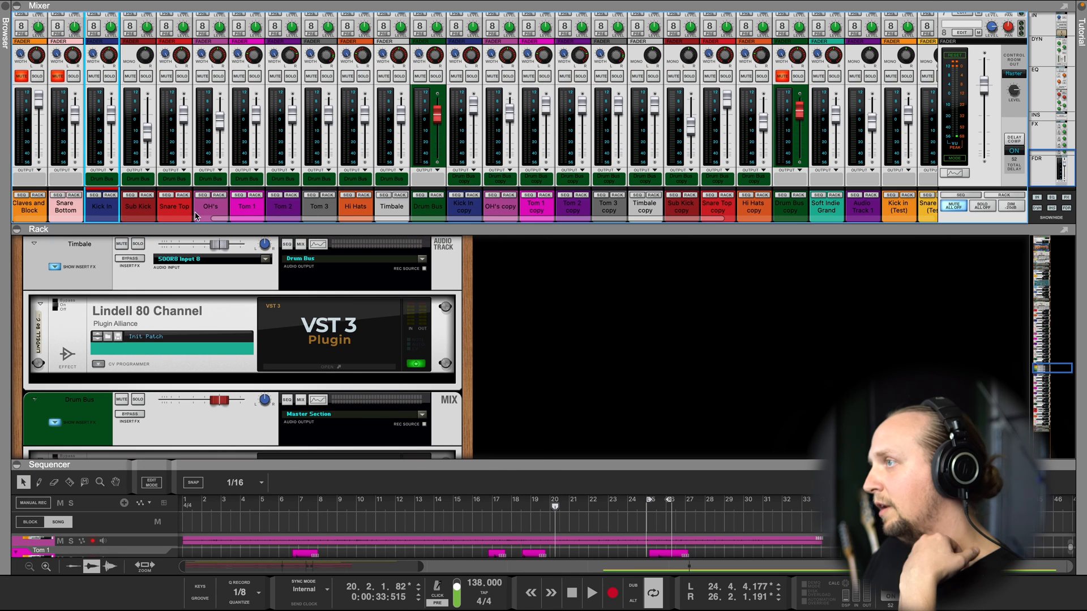
Step: Enlarge the mixer to expose the FX sends, solo Snare Top and play it from about bar 5
drag(199, 224, 146, 384)
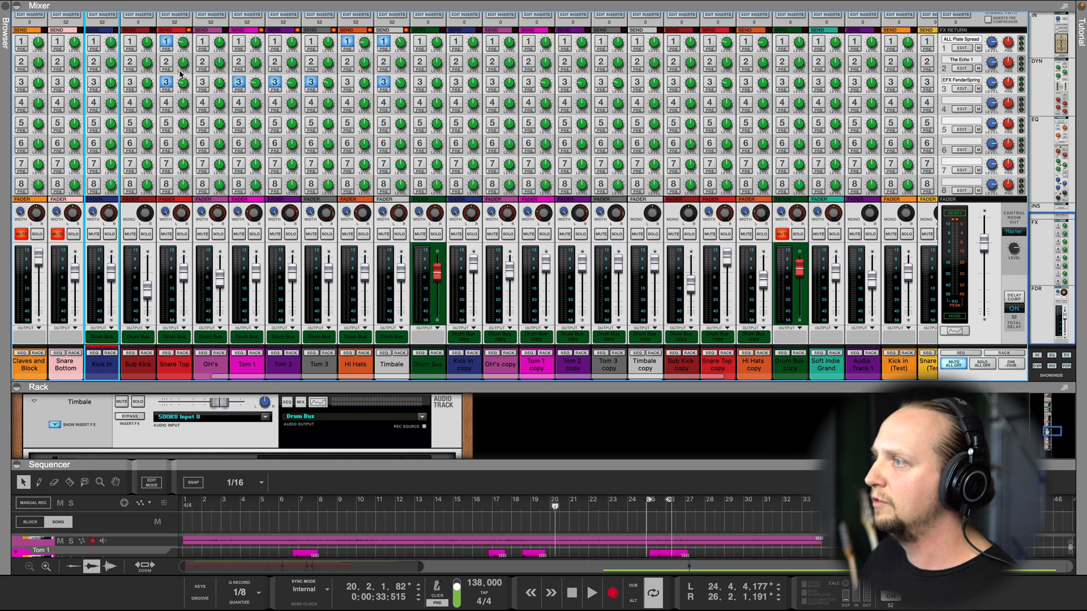
click(182, 235)
drag(353, 519, 274, 506)
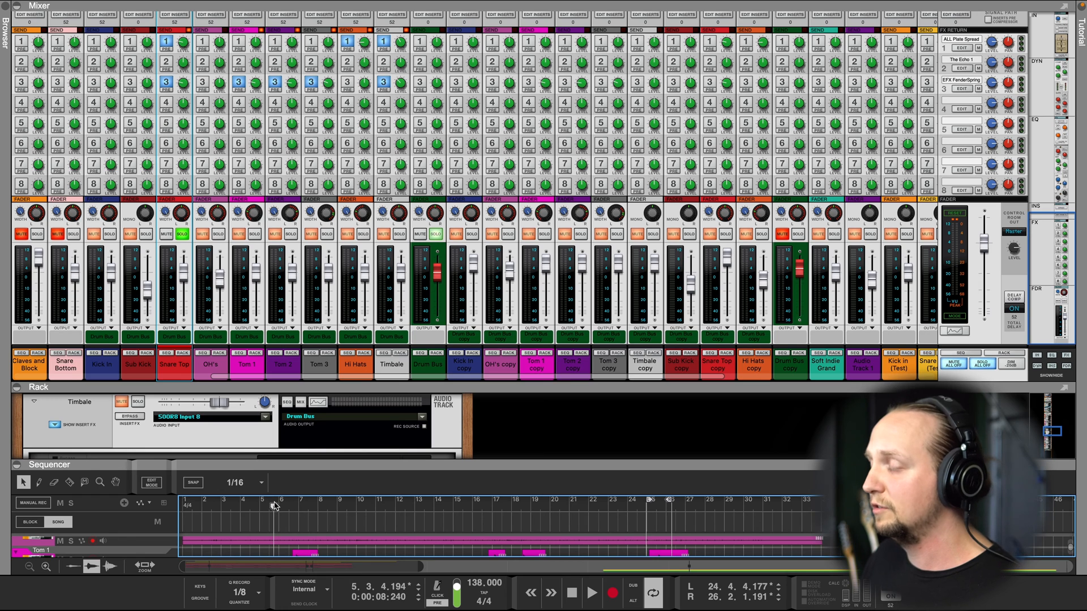
key(space)
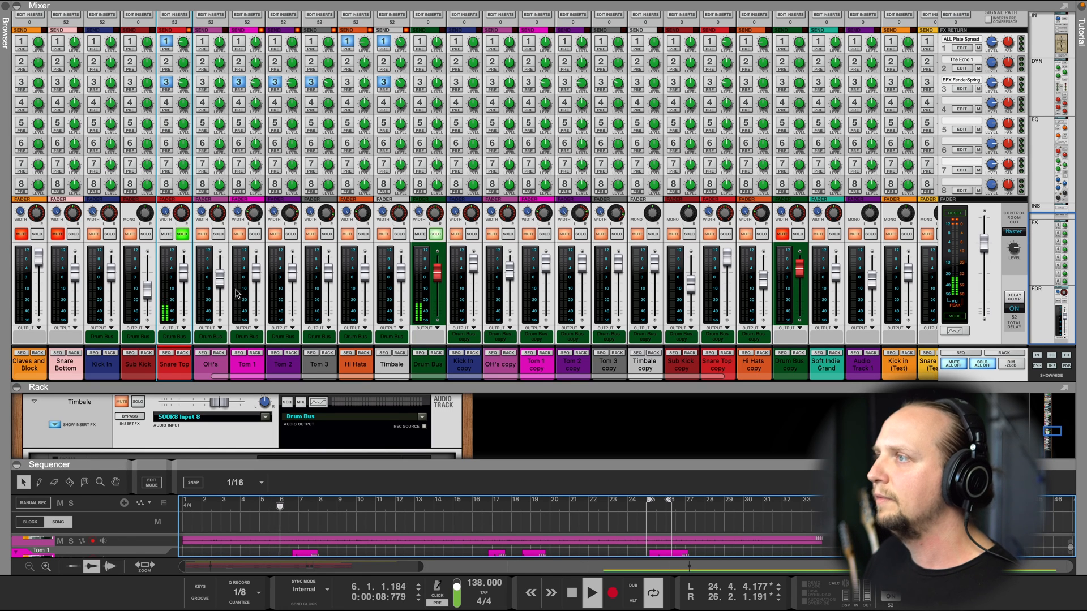
Step: Compare Snare Top with sends 1 and 3 off, with send 3 alone, and with both switched back on
click(167, 43)
click(167, 81)
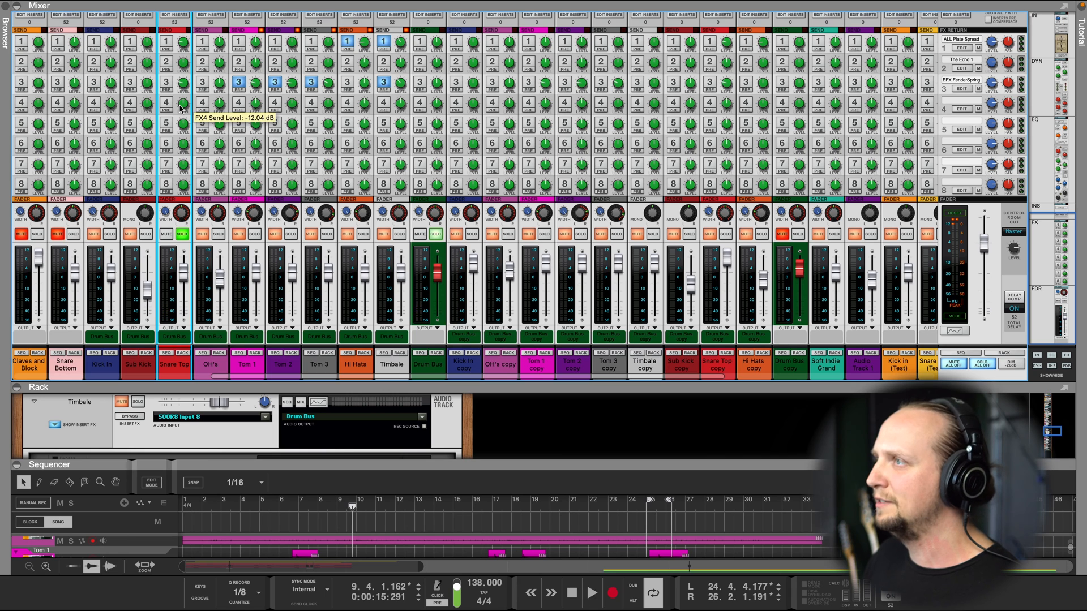
click(167, 84)
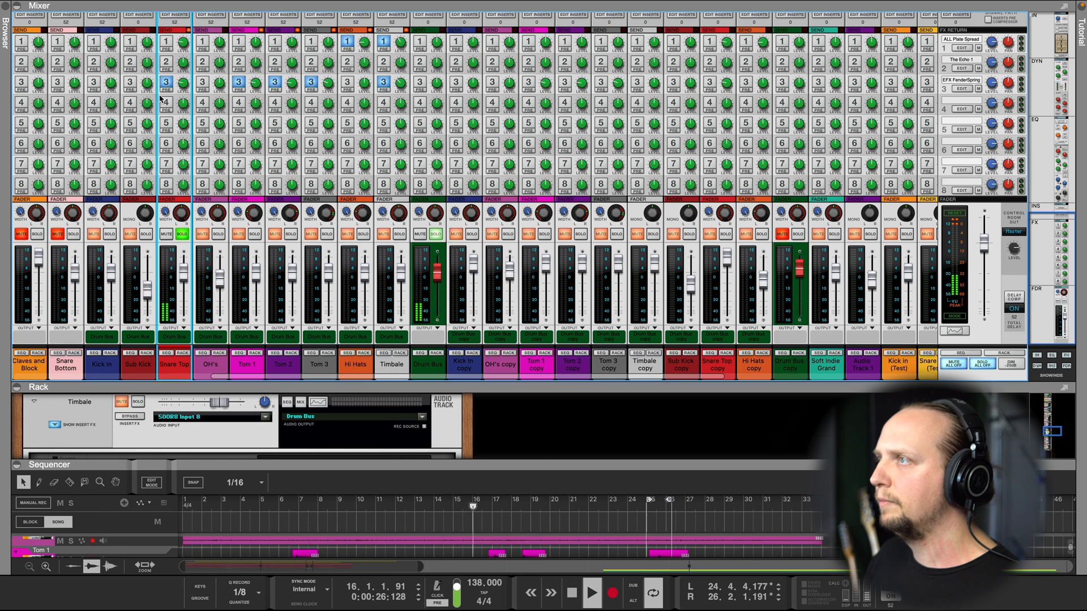
key(space)
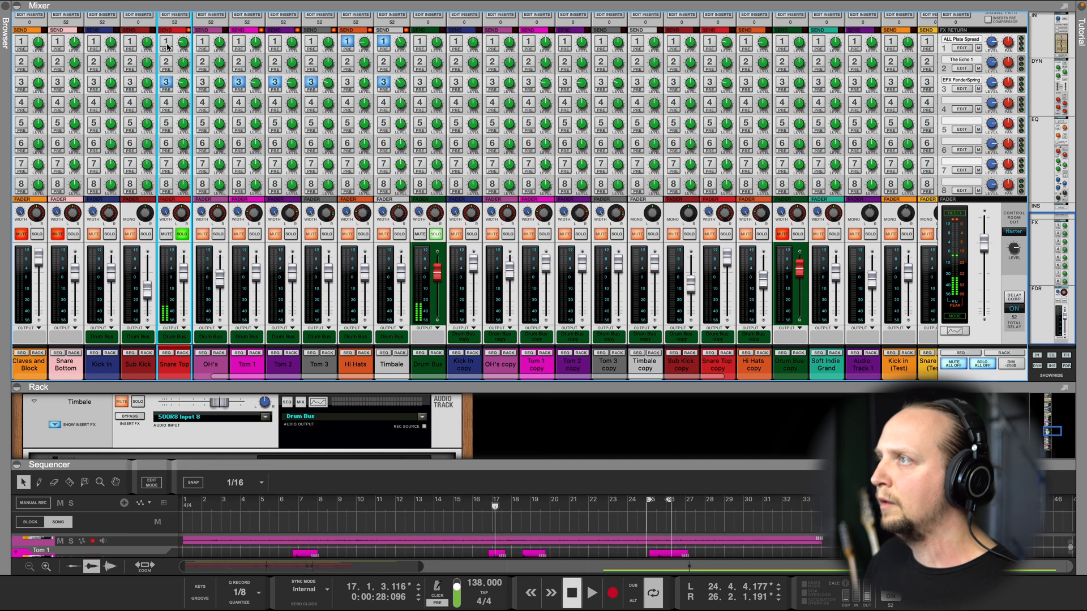
click(166, 42)
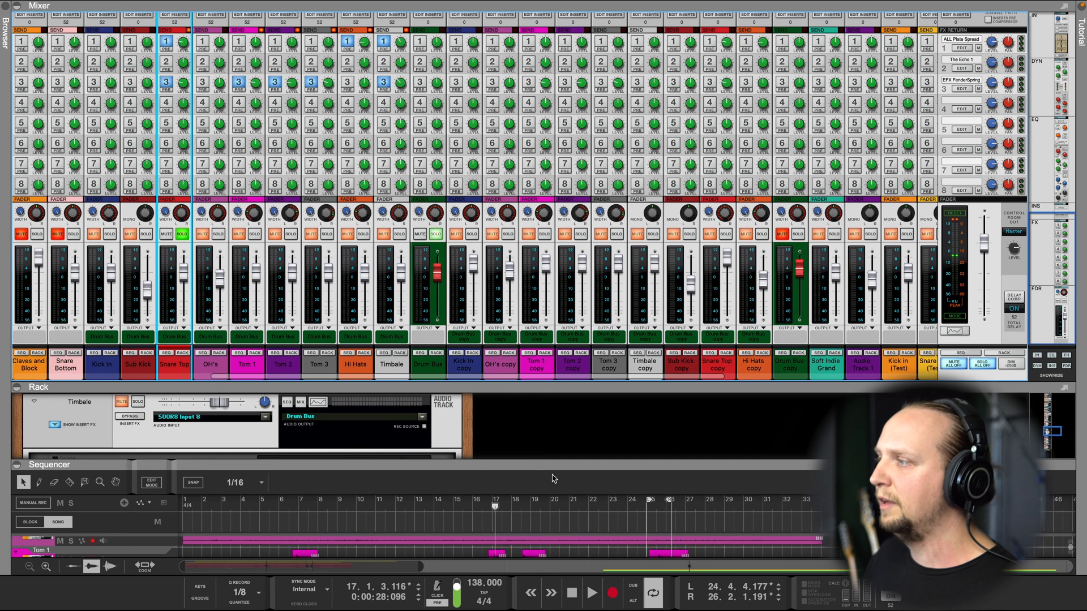
click(567, 508)
key(space)
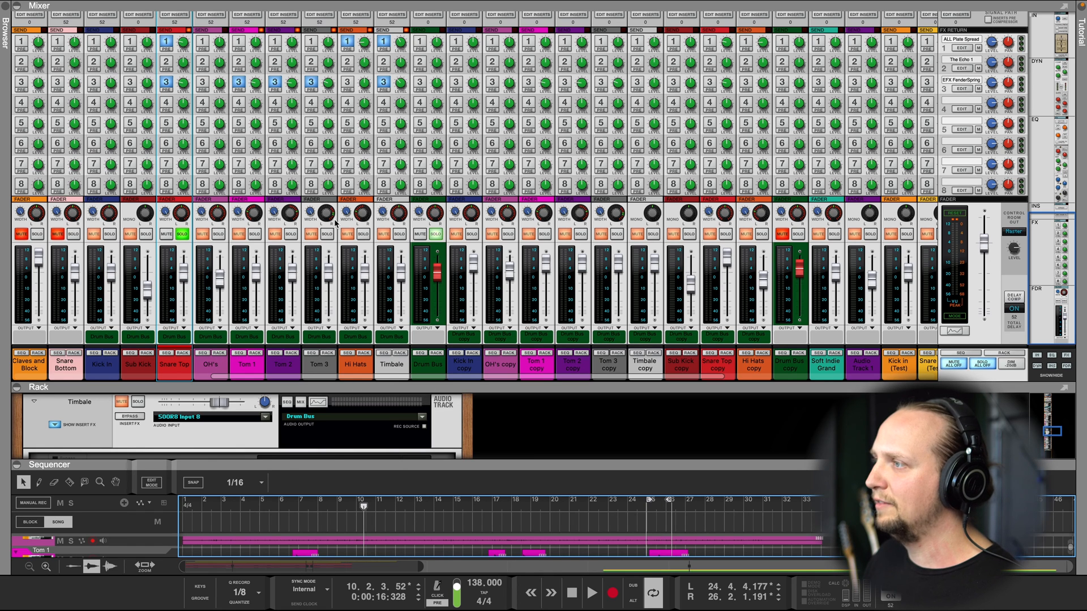
Step: Solo Hi Hats in place of Snare Top, compare it with FX send 1 off and on, and clear its solo
click(364, 234)
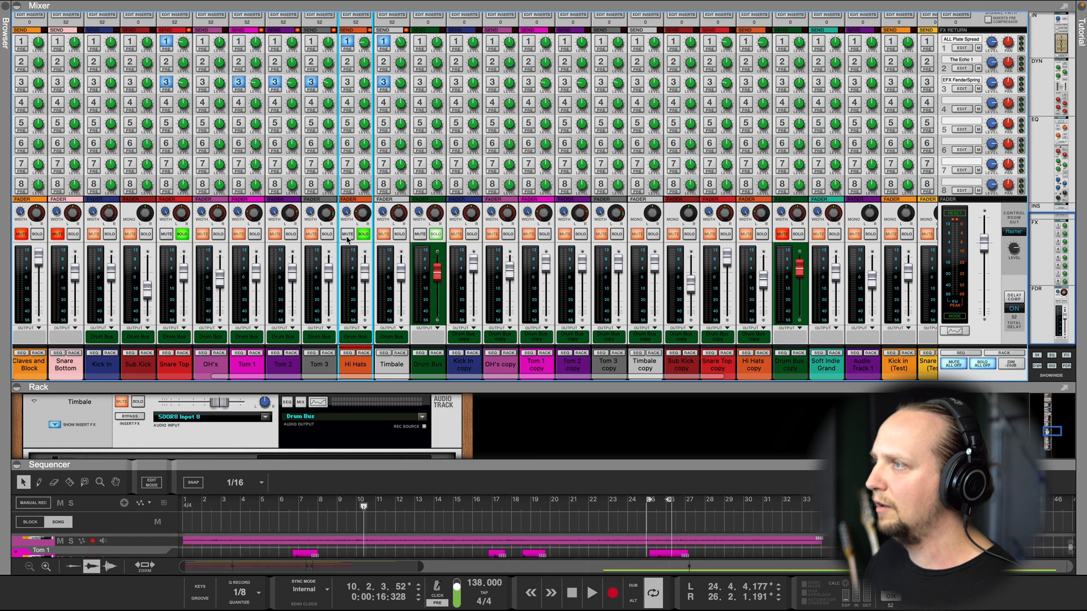
click(179, 234)
key(space)
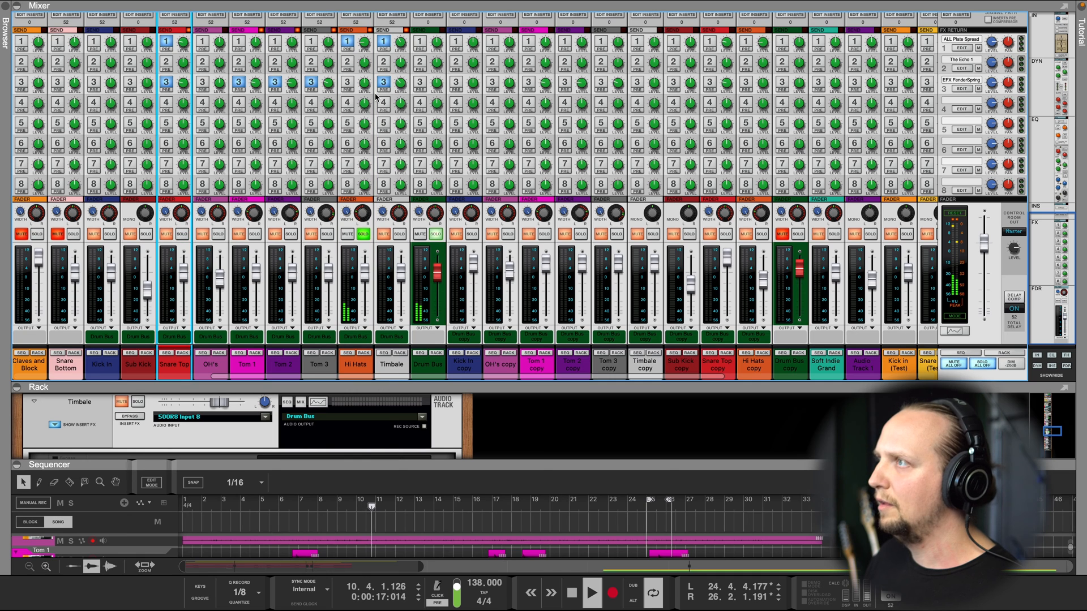
click(348, 41)
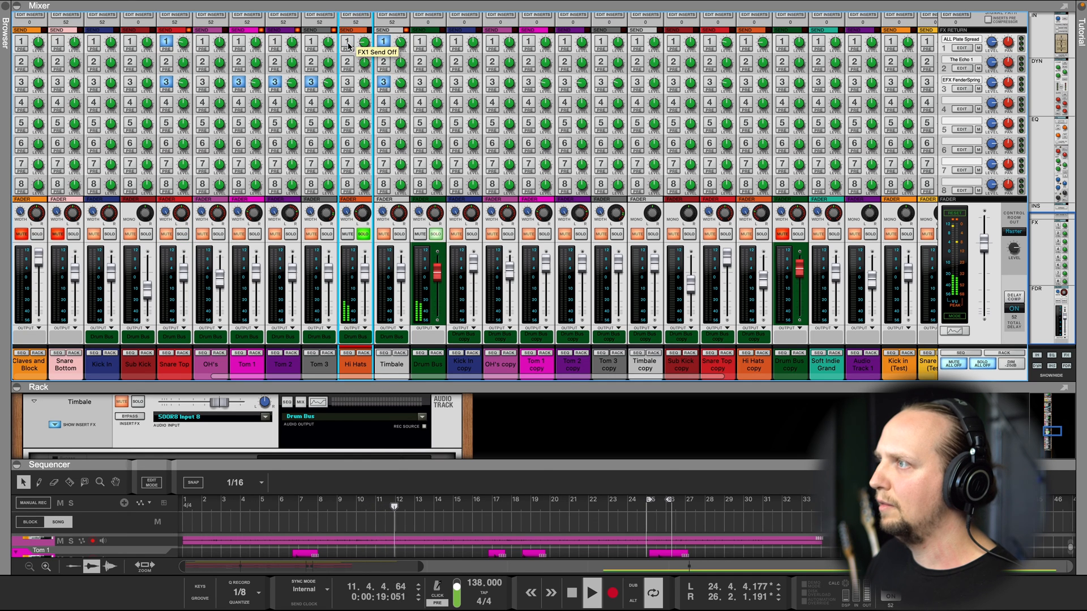
click(349, 44)
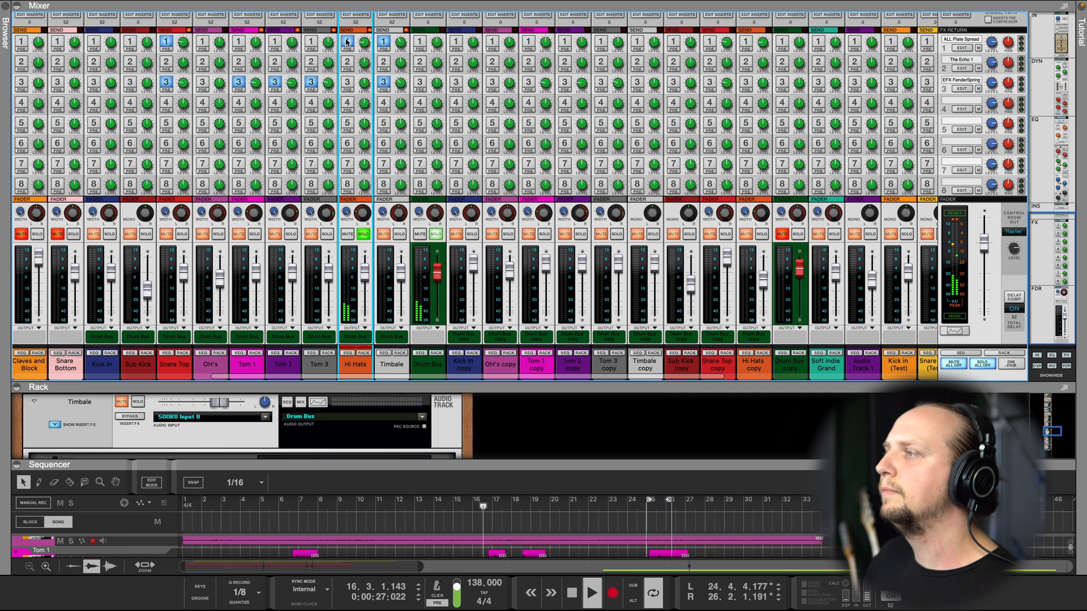
click(364, 234)
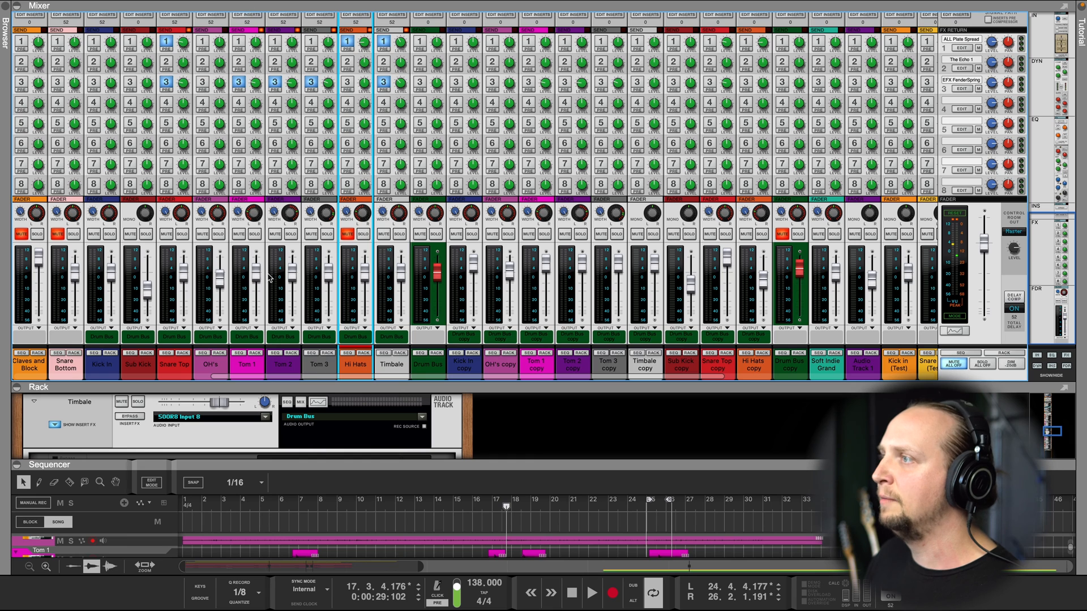
Step: Solo Tom 1, Tom 2 and Tom 3 and play them from about bar 8
click(255, 235)
click(291, 234)
click(327, 235)
click(423, 509)
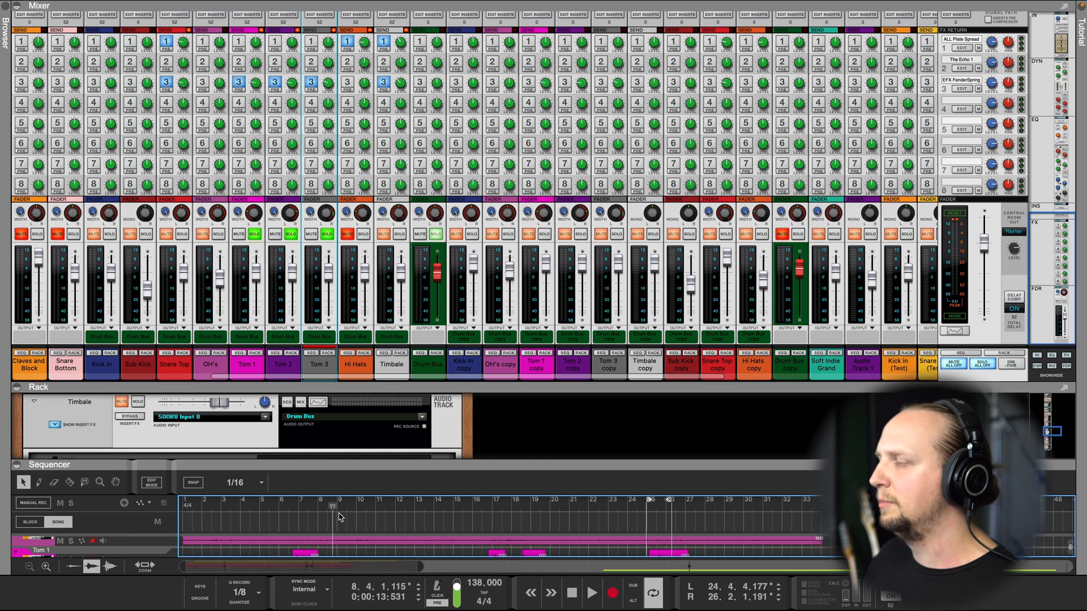
key(space)
Step: Enlarge the sequencer to show the tom clips and audition the fills around bars 17, 25 and 23
drag(413, 461, 329, 347)
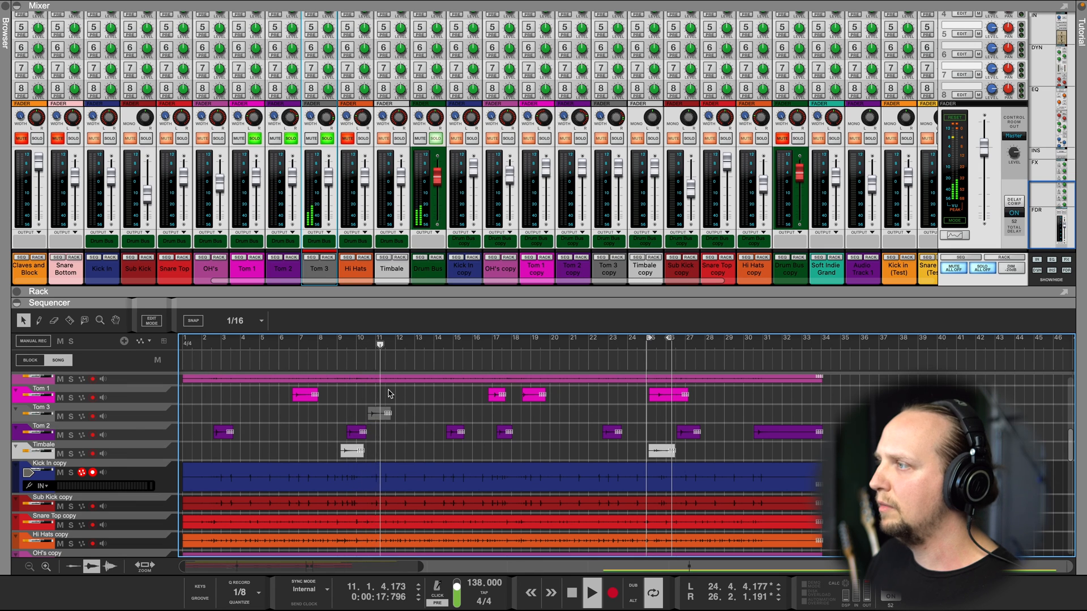
click(490, 342)
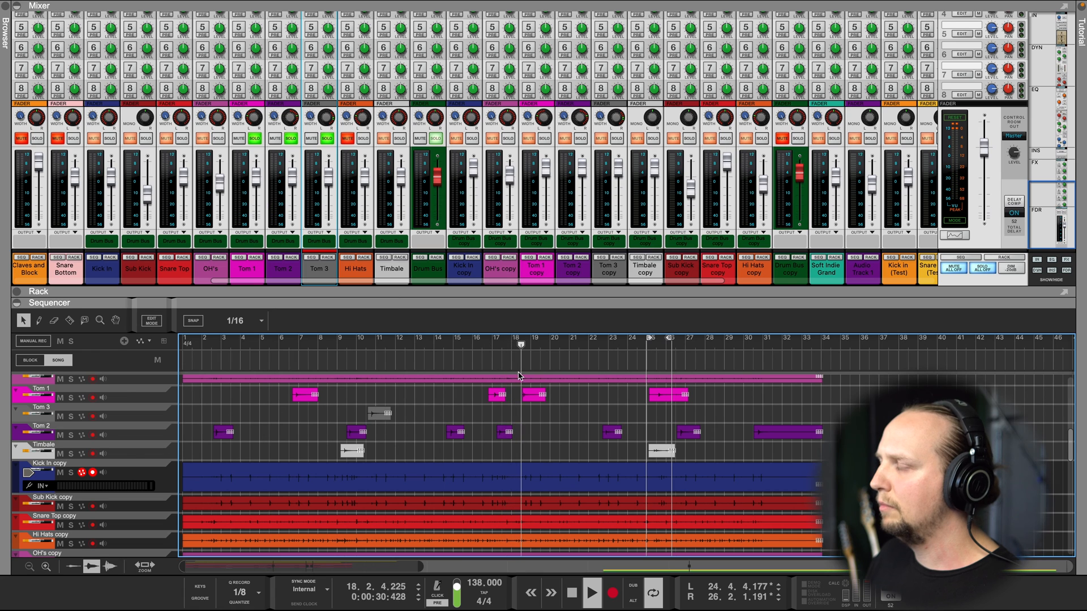
click(653, 346)
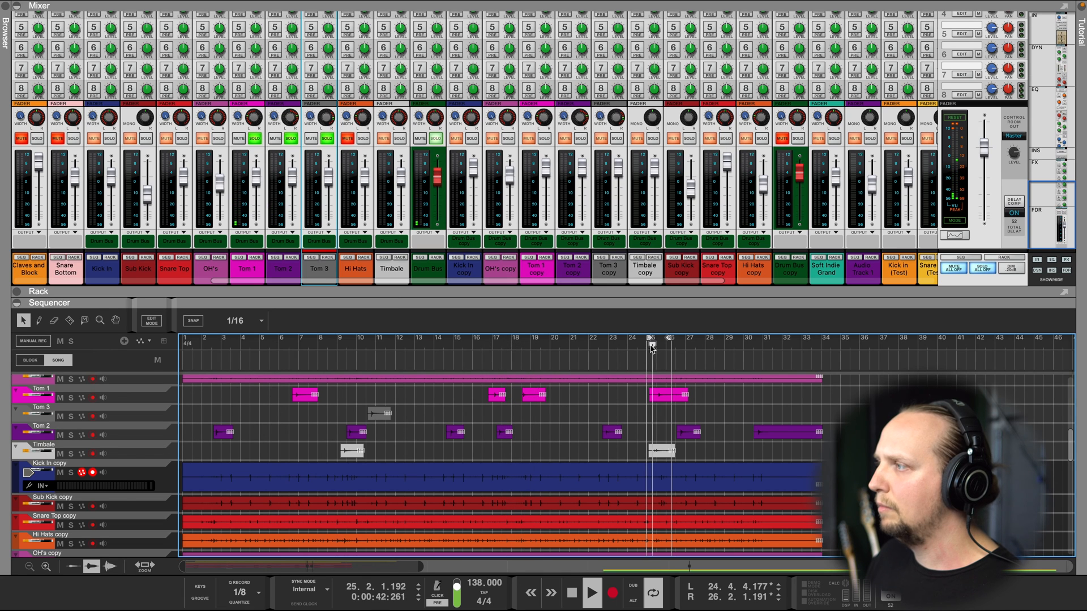
click(601, 354)
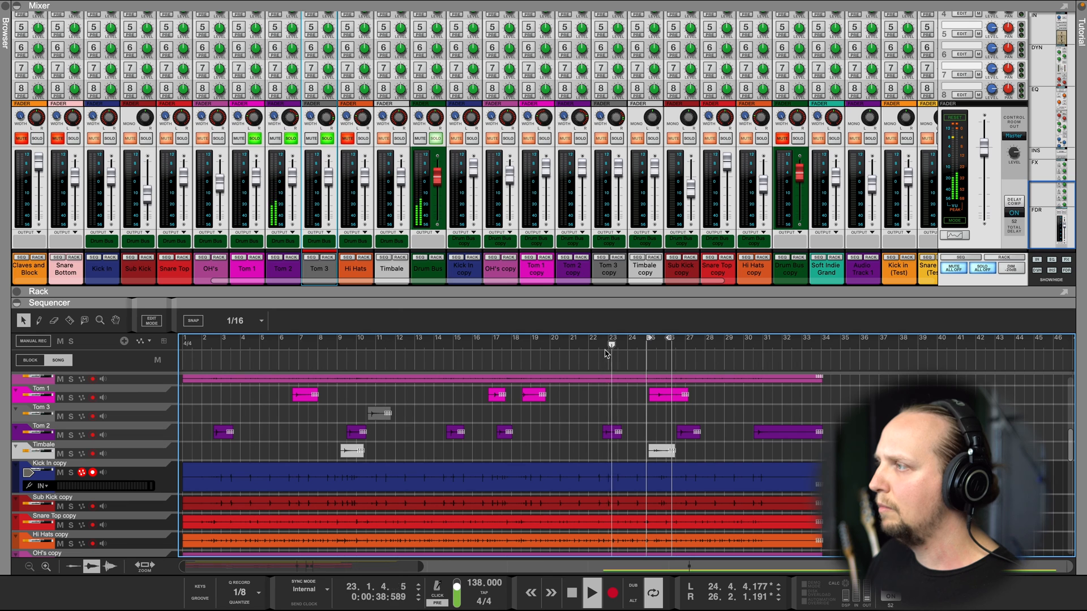
key(space)
Step: Switch off FX send 3 on Tom 1, Tom 2 and Tom 3 and play their clips from about bars 6 and 9
scroll(328, 159, up, 5)
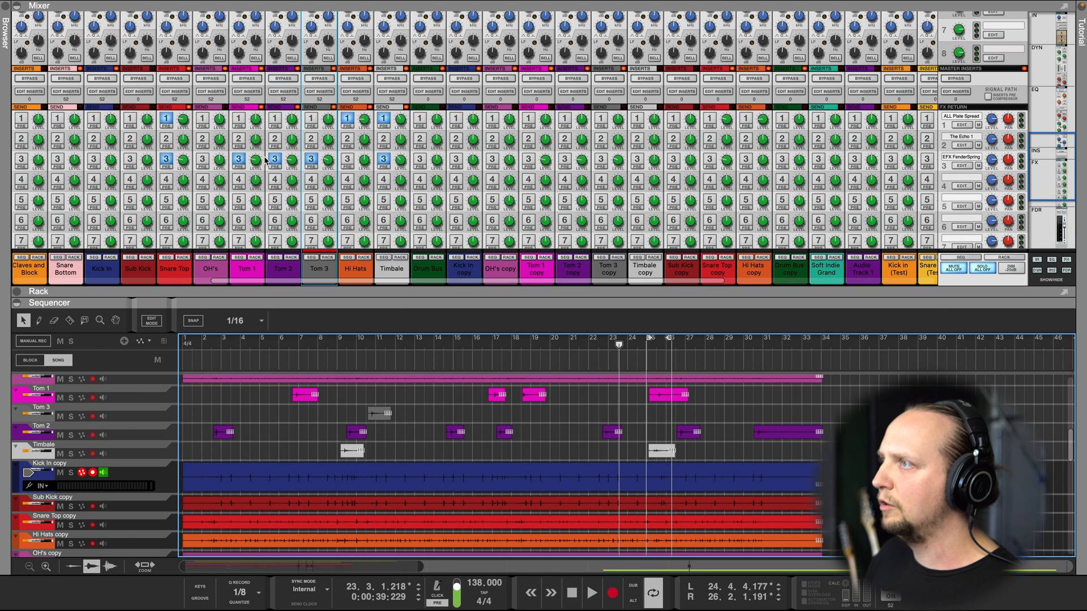
click(239, 159)
click(274, 159)
click(311, 159)
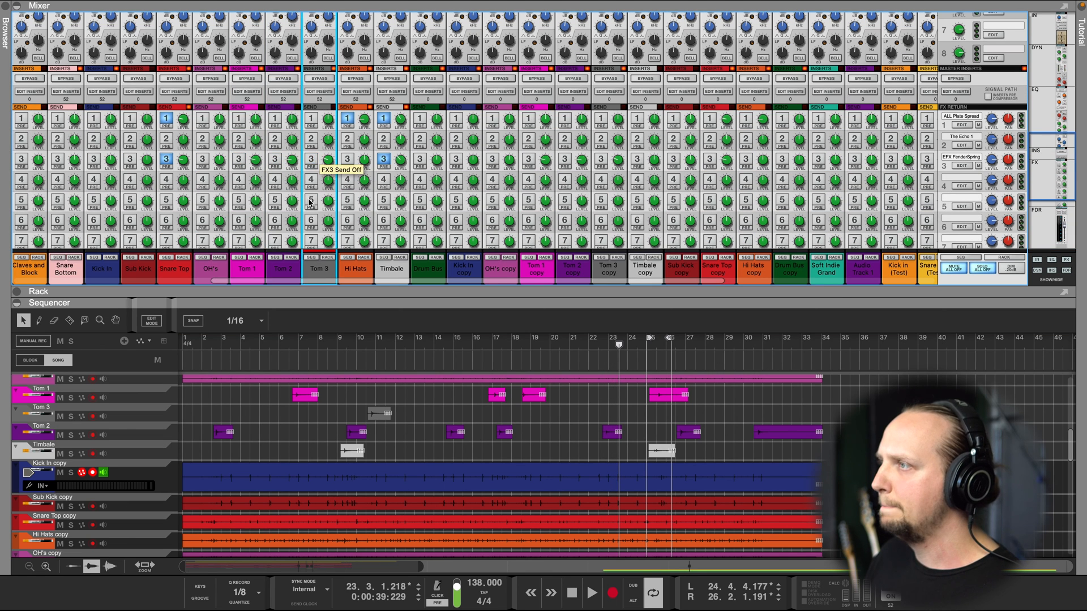
click(295, 343)
key(space)
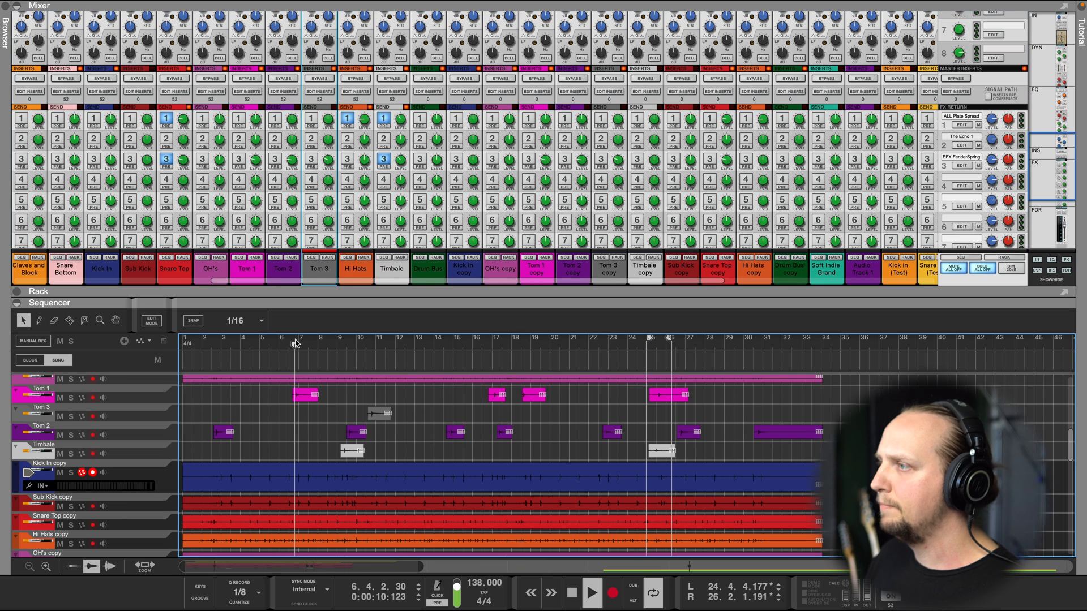
click(346, 342)
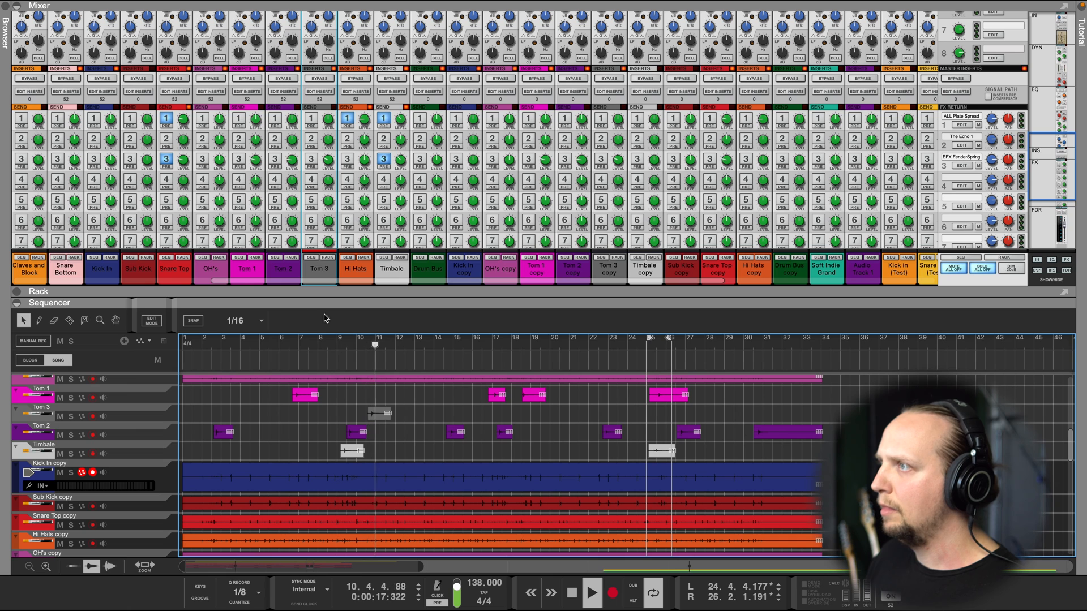
Step: Switch FX send 3 back on for all three toms and replay their clips from about bars 6 and 9
click(280, 342)
click(238, 159)
click(274, 159)
click(311, 159)
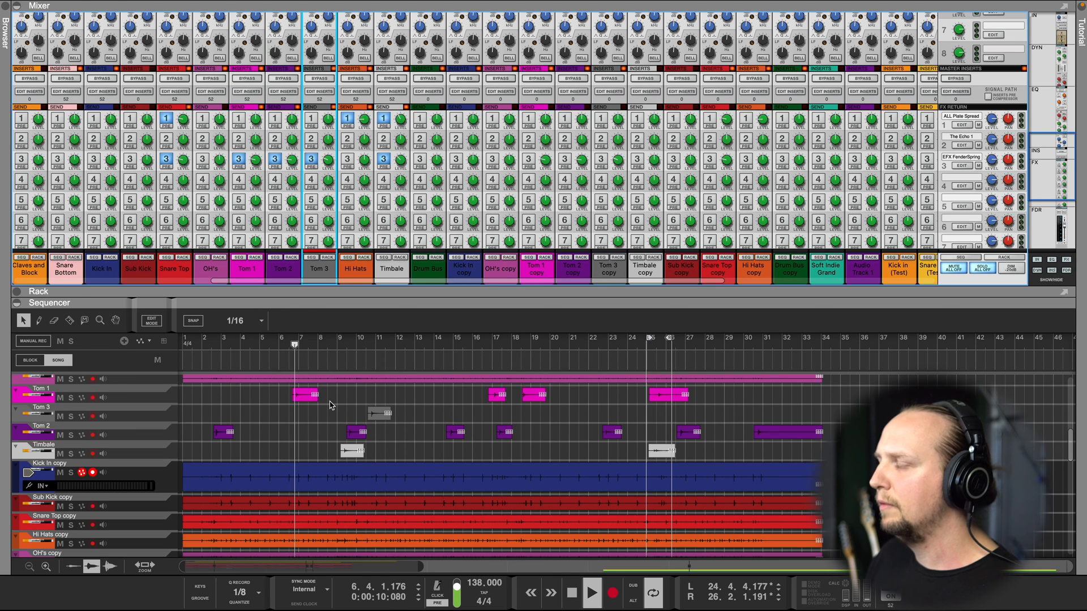
click(339, 343)
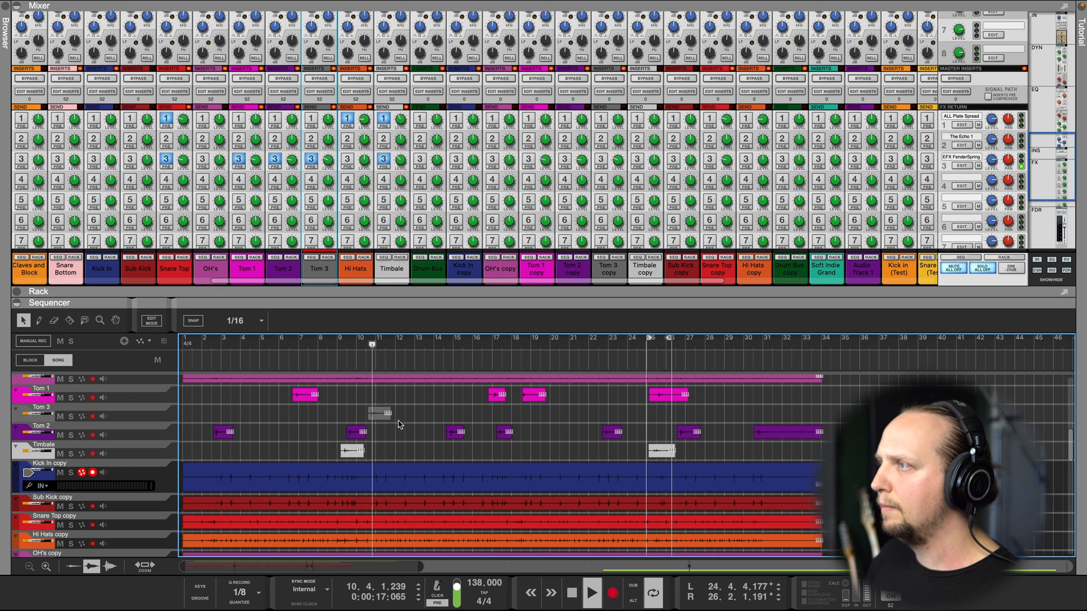
Step: Solo Timbale and clear the solo on Tom 1, Tom 2 and Tom 3
scroll(316, 243, down, 5)
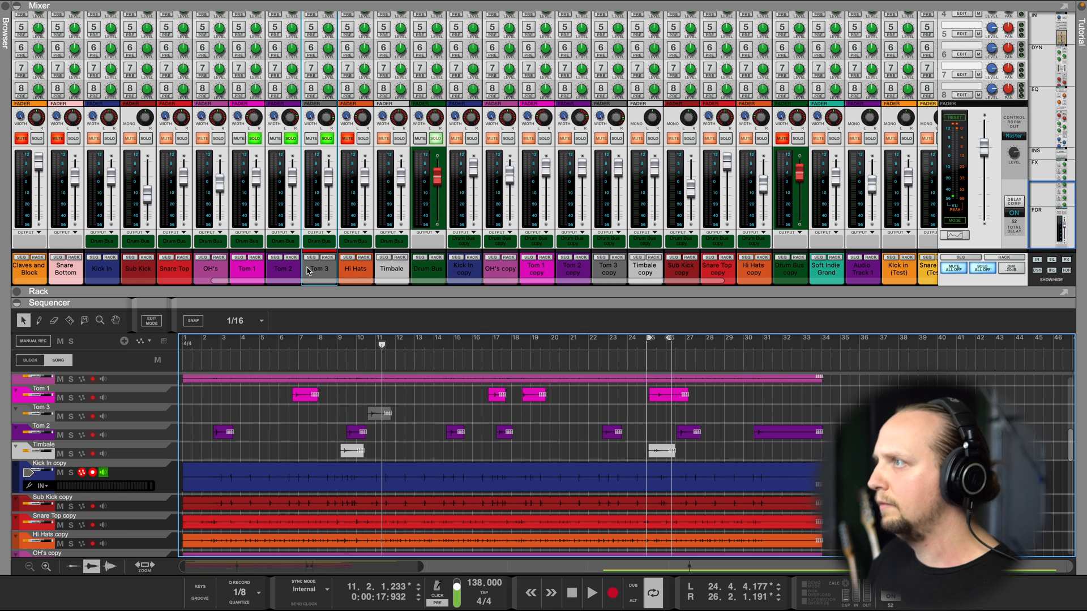
scroll(335, 226, up, 2)
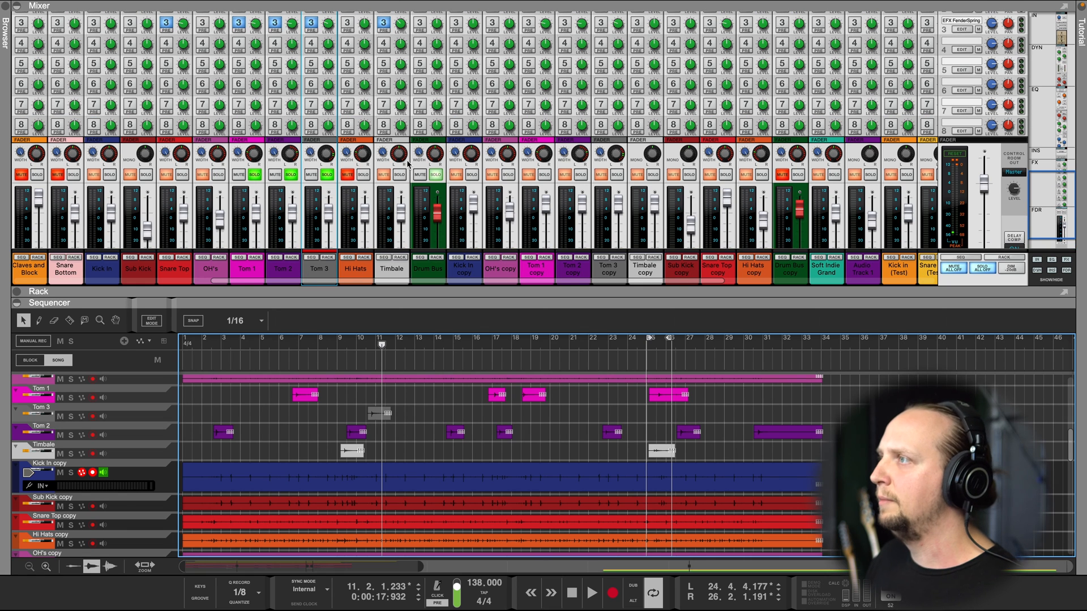
click(401, 174)
click(327, 174)
click(292, 175)
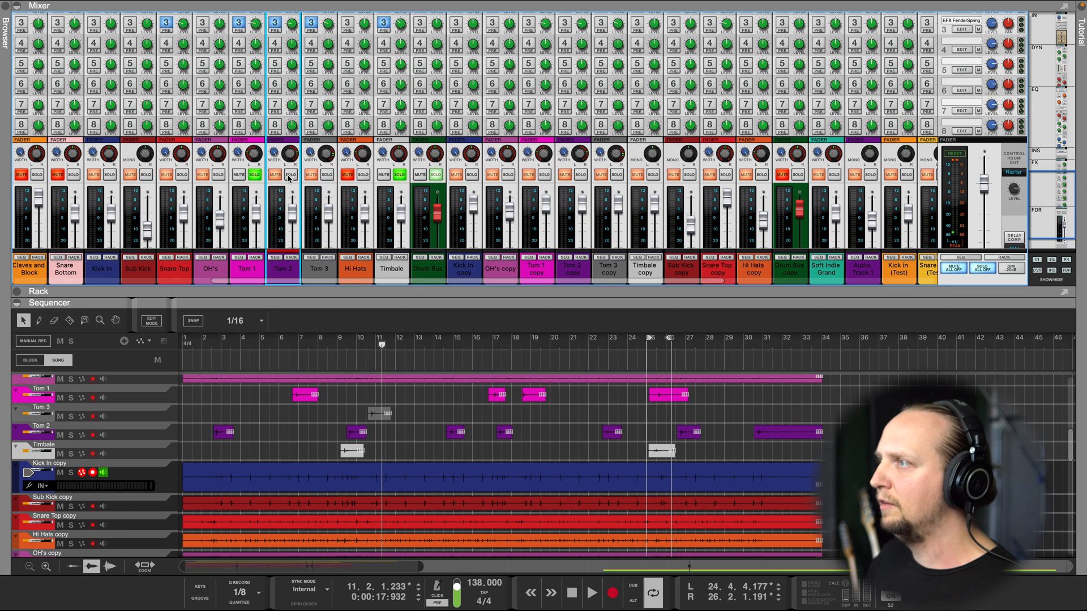
click(249, 176)
scroll(386, 119, up, 3)
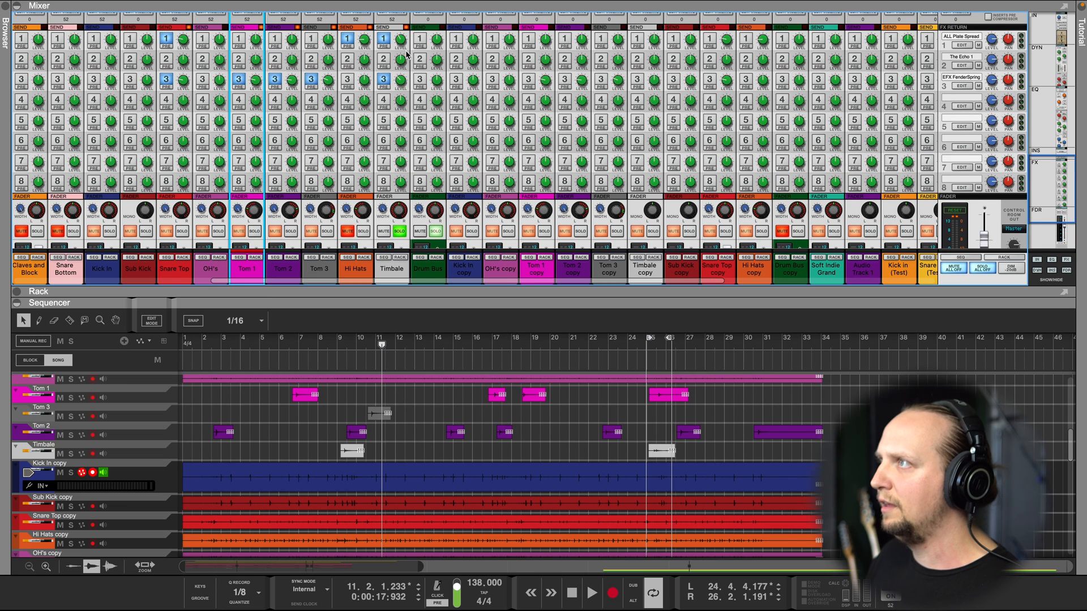
Step: Play the Timbale clip at bar 9 with its sends, switch off FX sends 1 and 3, and replay it dry
drag(382, 342, 339, 357)
key(space)
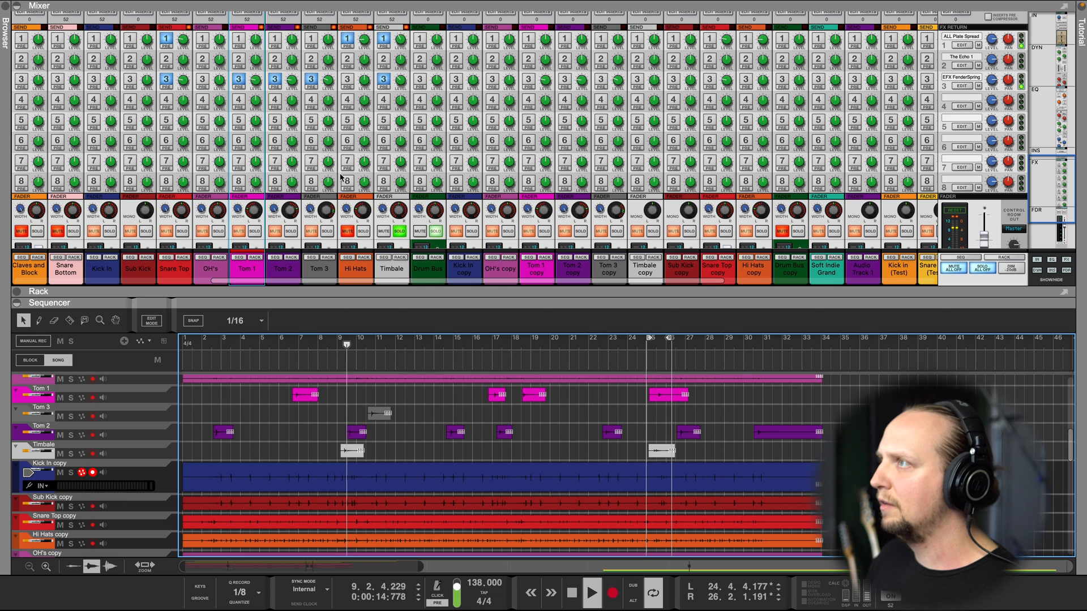
click(382, 39)
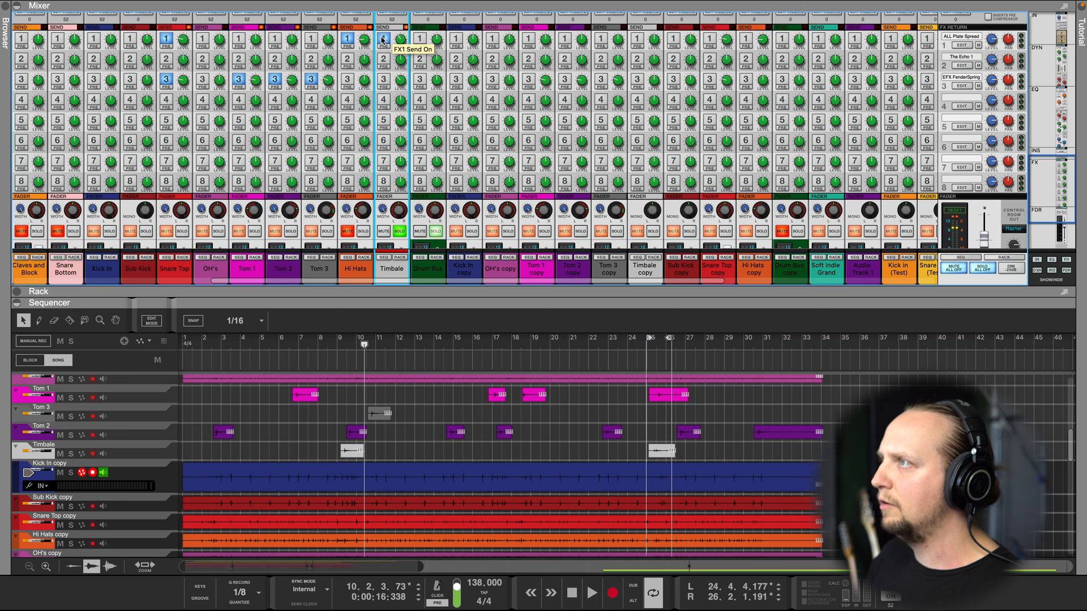
click(340, 343)
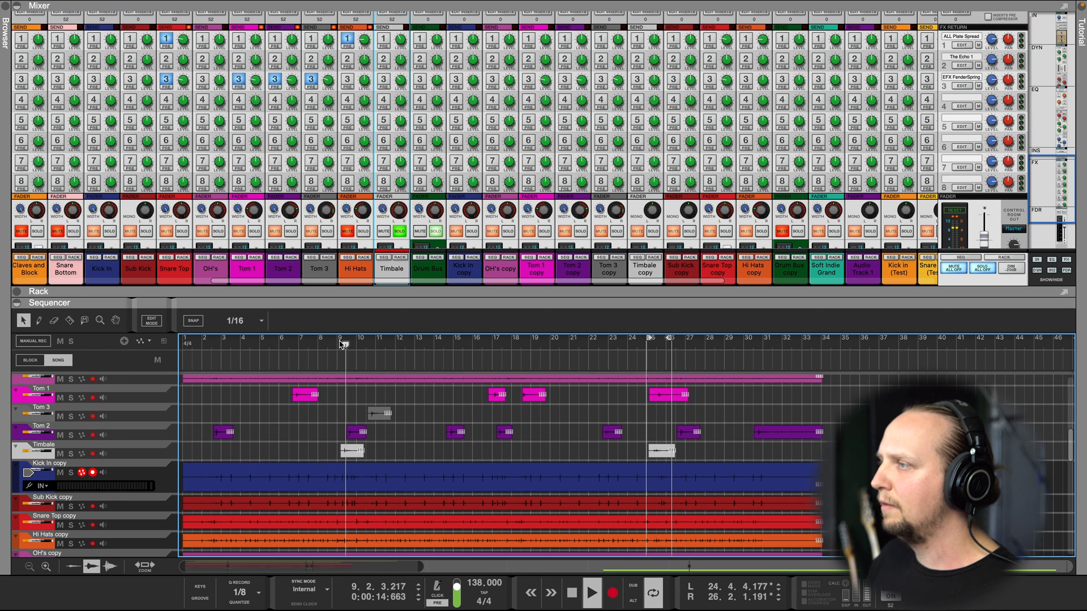
Step: Audition the dry Timbale clips from about bar 9 and bar 25
click(340, 344)
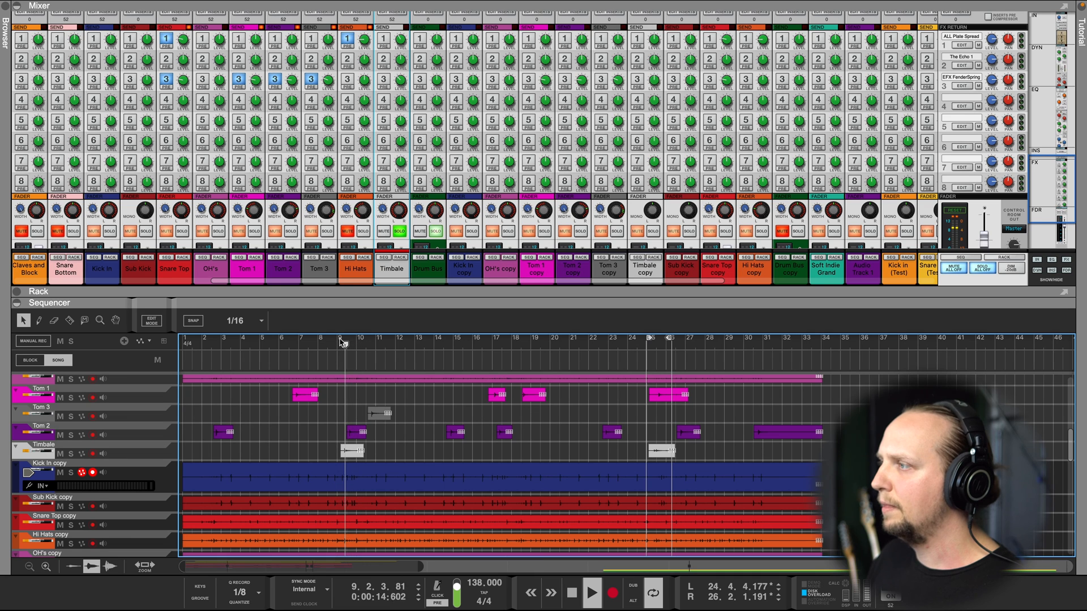
click(651, 345)
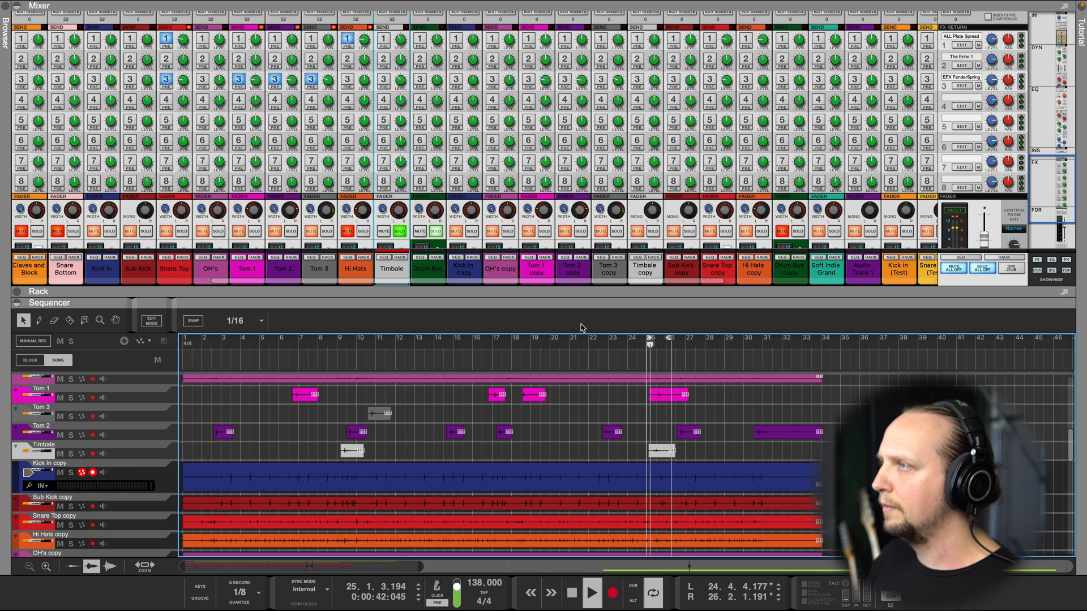
Step: Switch FX sends 1 and 3 back on for Timbale and clear its solo
click(384, 39)
click(384, 80)
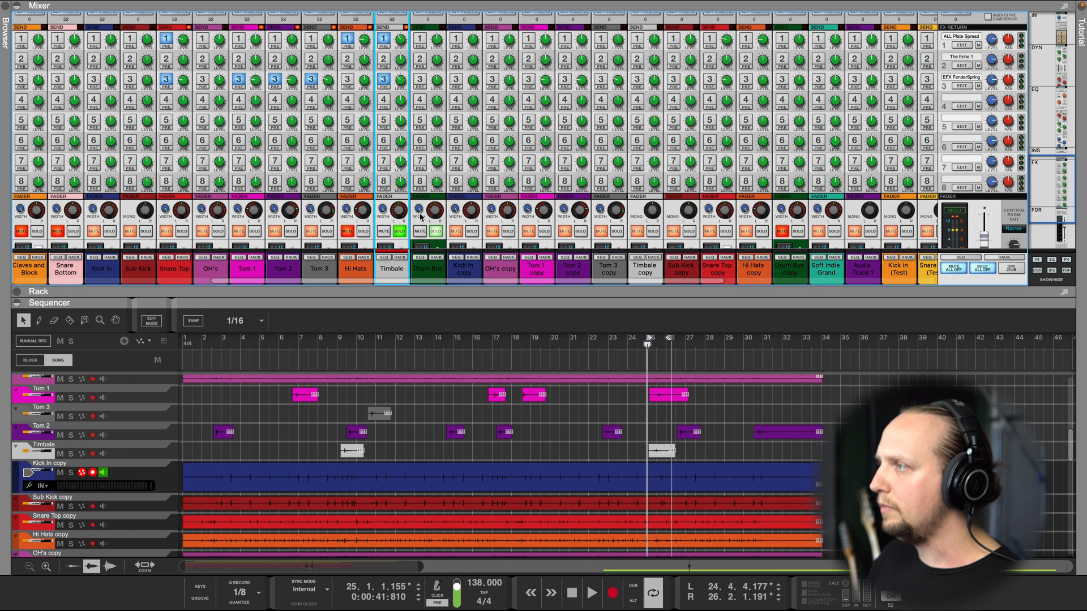
scroll(421, 215, down, 3)
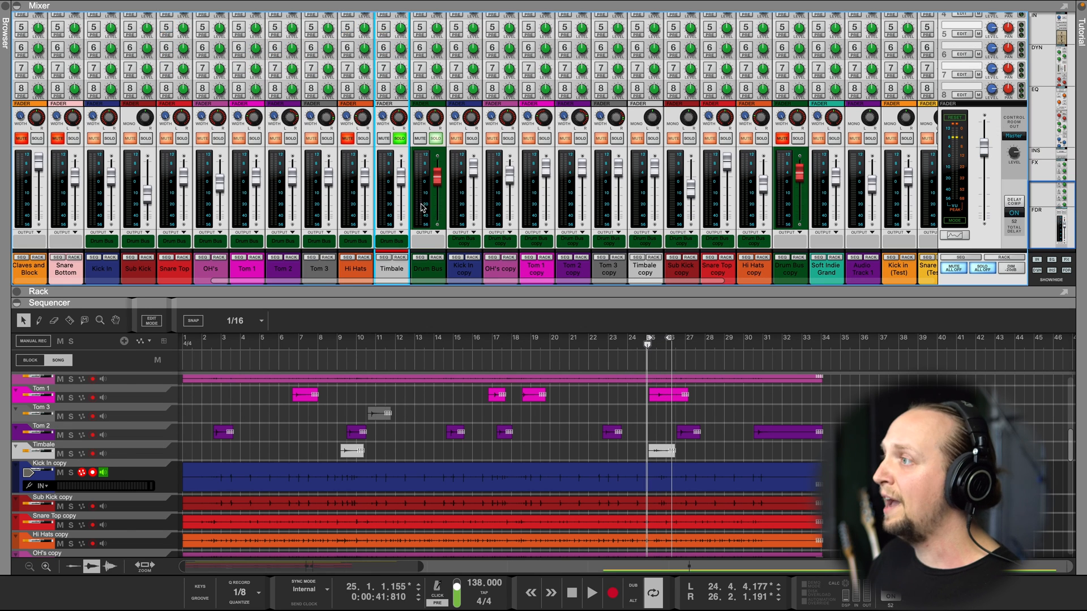
click(398, 138)
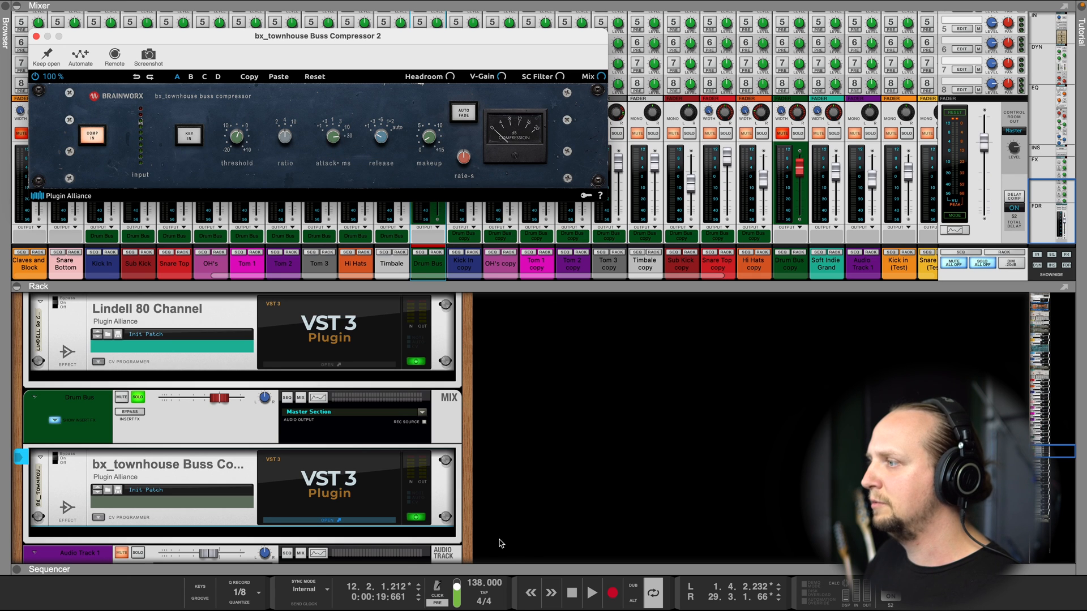
Step: Play the soloed Drum Bus from about bar 12, bypassing and re-enabling the bx_townhouse Buss Compressor twice to compare the sound
key(space)
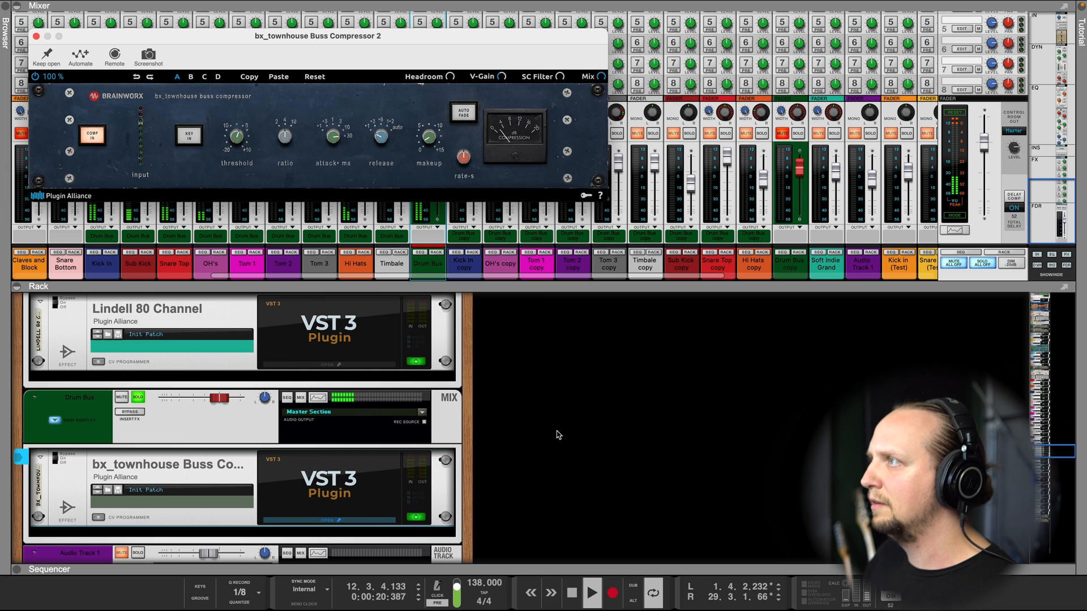
click(37, 77)
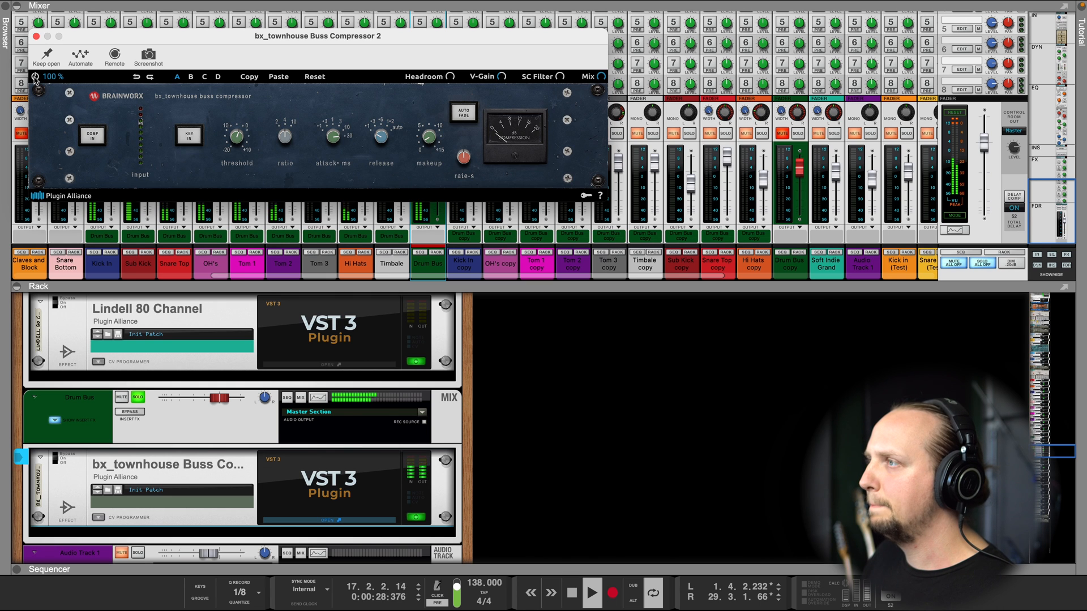
click(36, 78)
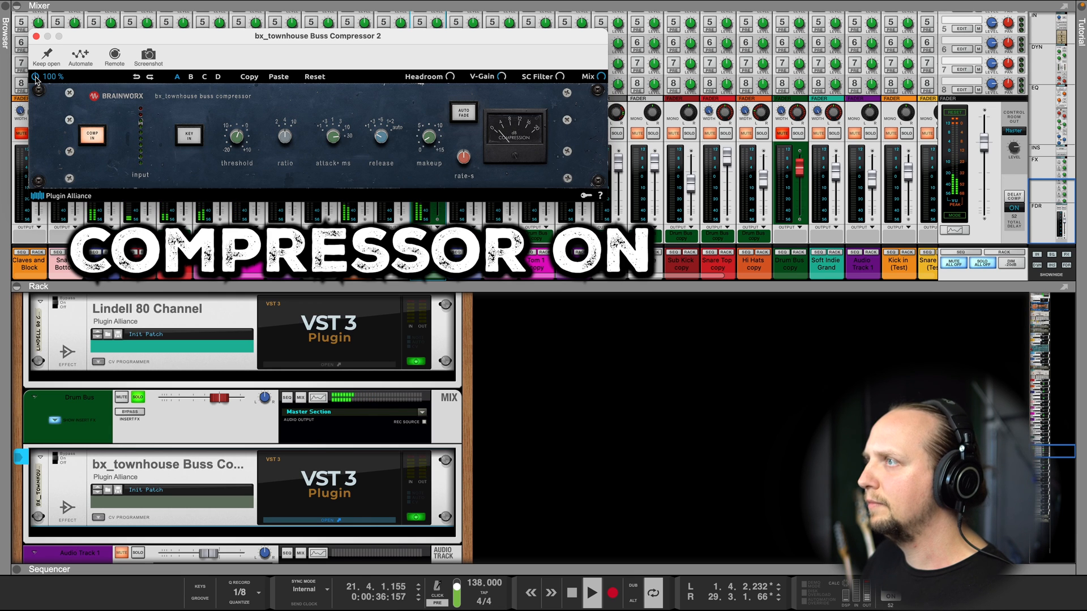
click(35, 78)
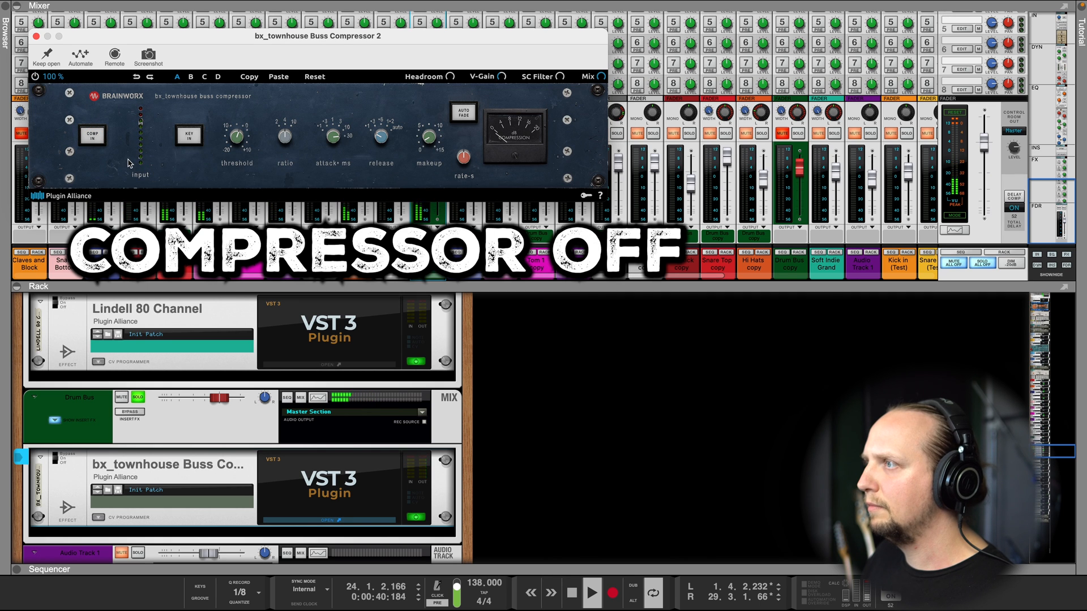
click(35, 77)
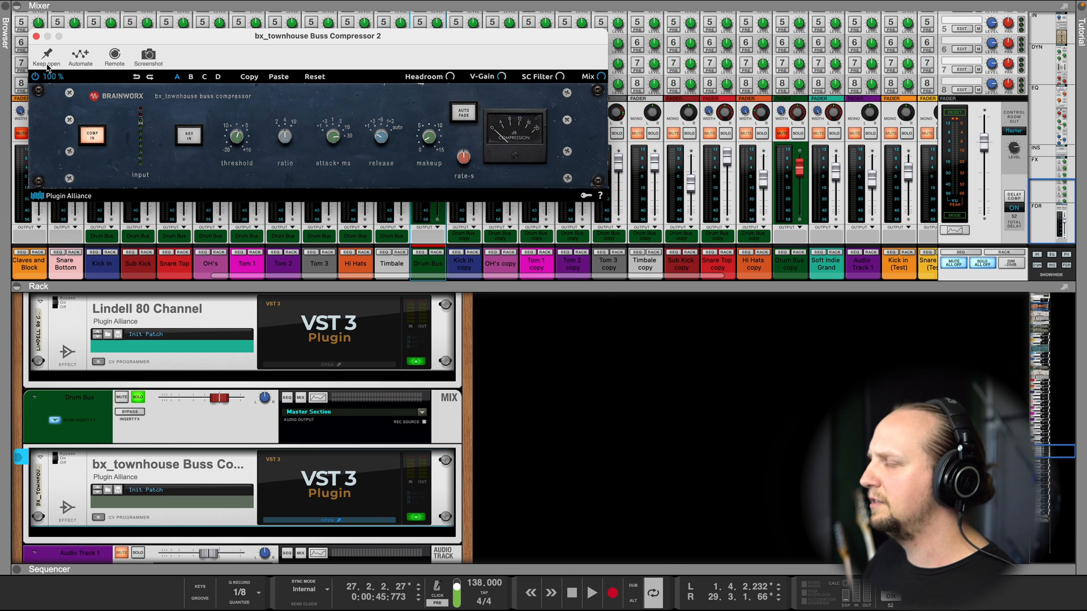
Step: Replay the Drum Bus from about bar 2 with the bus compressor on, off and on again, and close the plugin window
key(space)
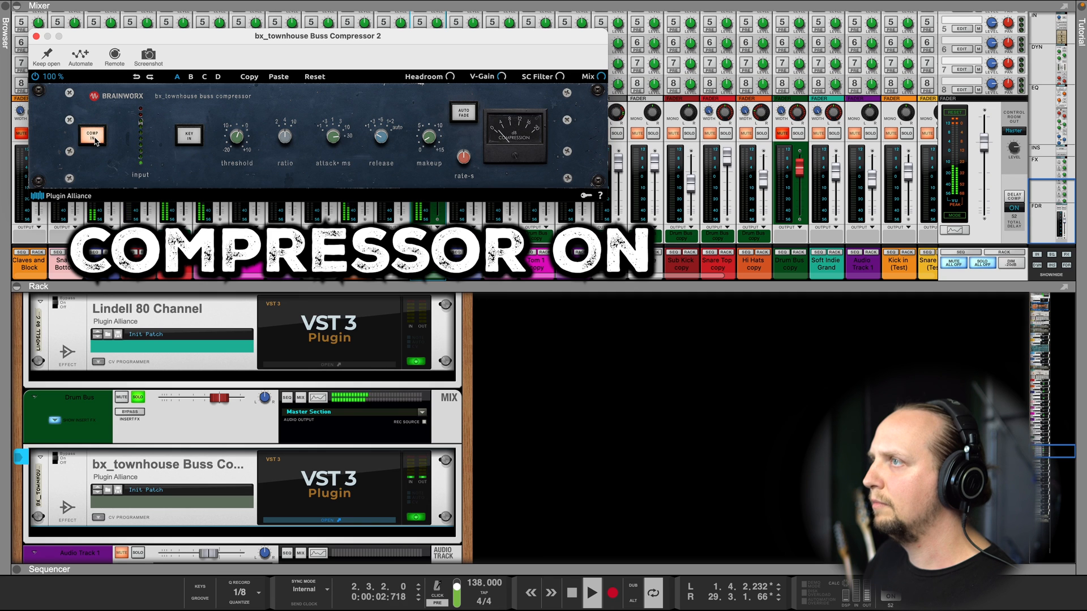
click(36, 80)
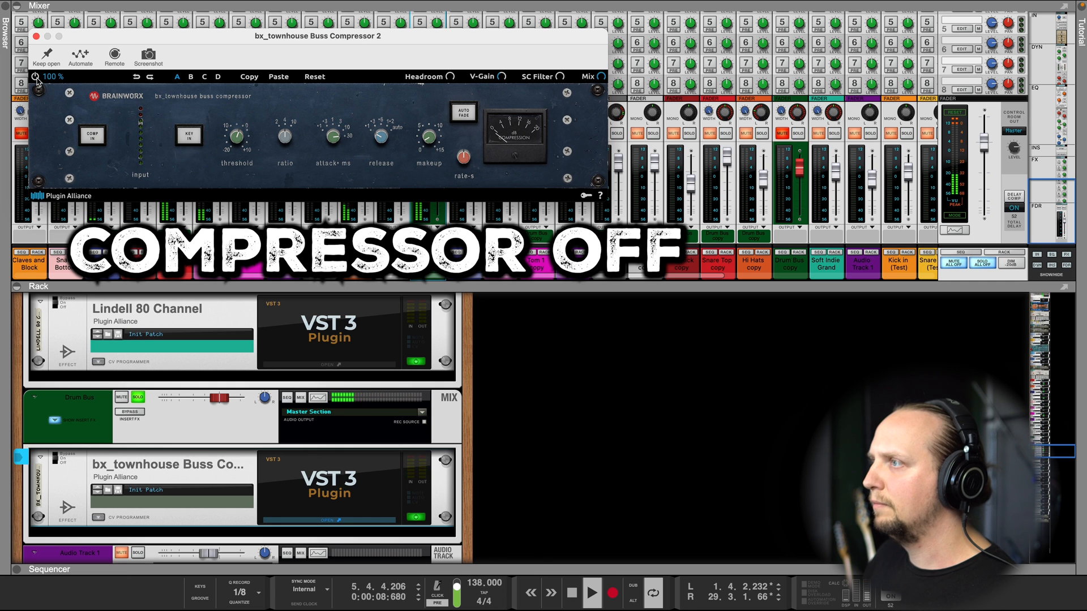
click(35, 78)
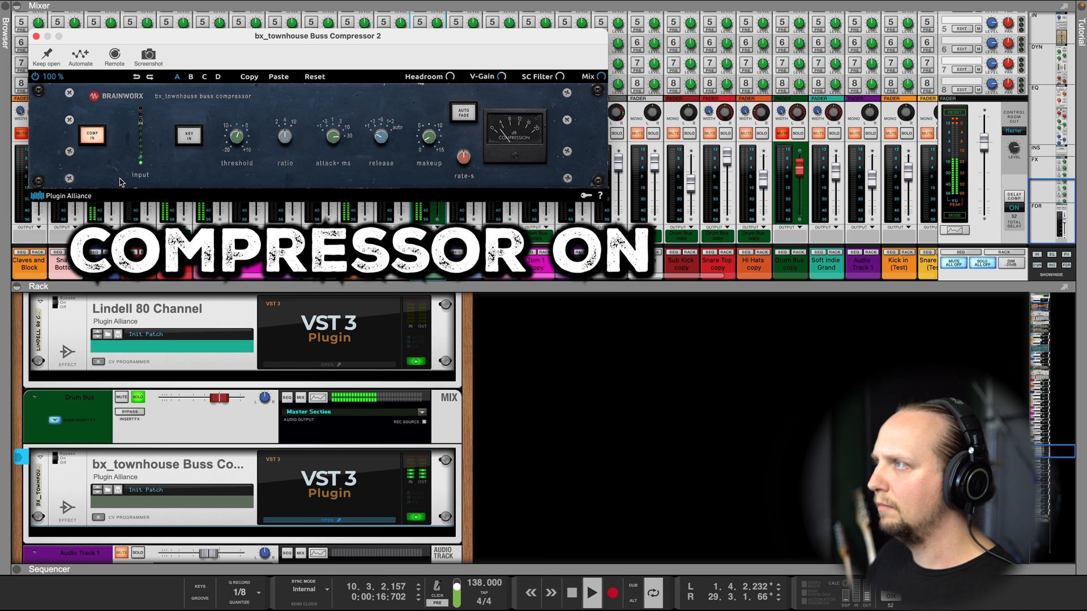
key(space)
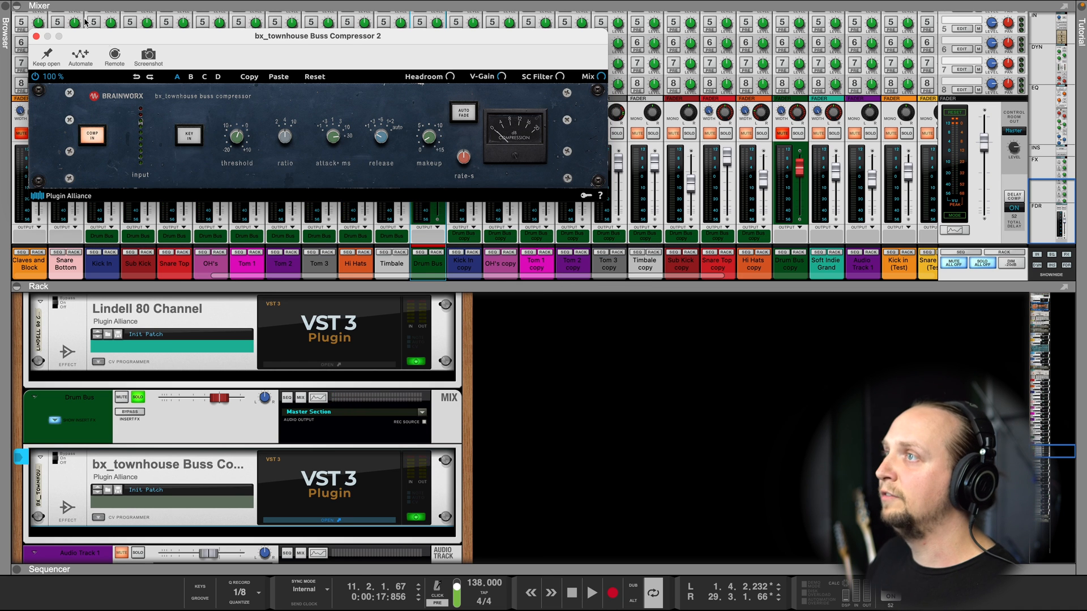
click(35, 36)
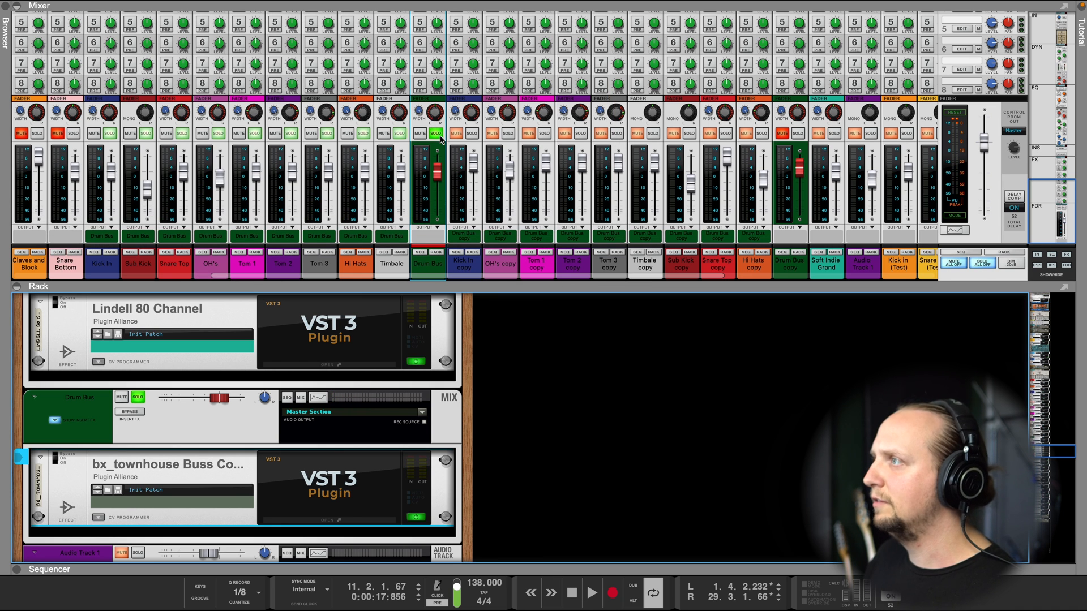
Step: Clear the Drum Bus solo and play the full mix from the left loop locator with the sequencer in view
click(435, 134)
drag(507, 570, 443, 263)
click(576, 596)
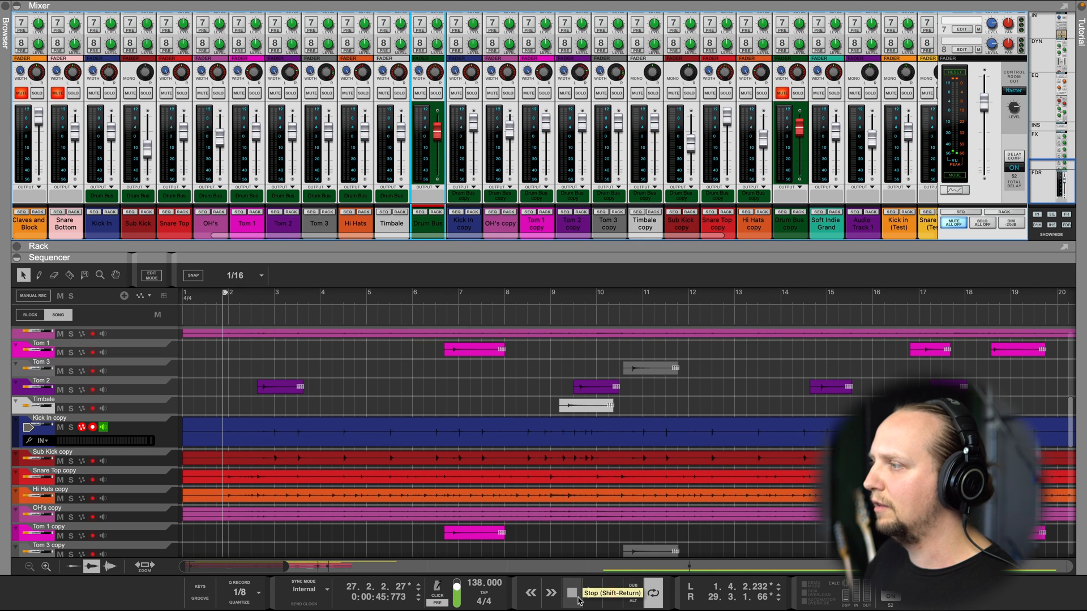
click(576, 596)
key(space)
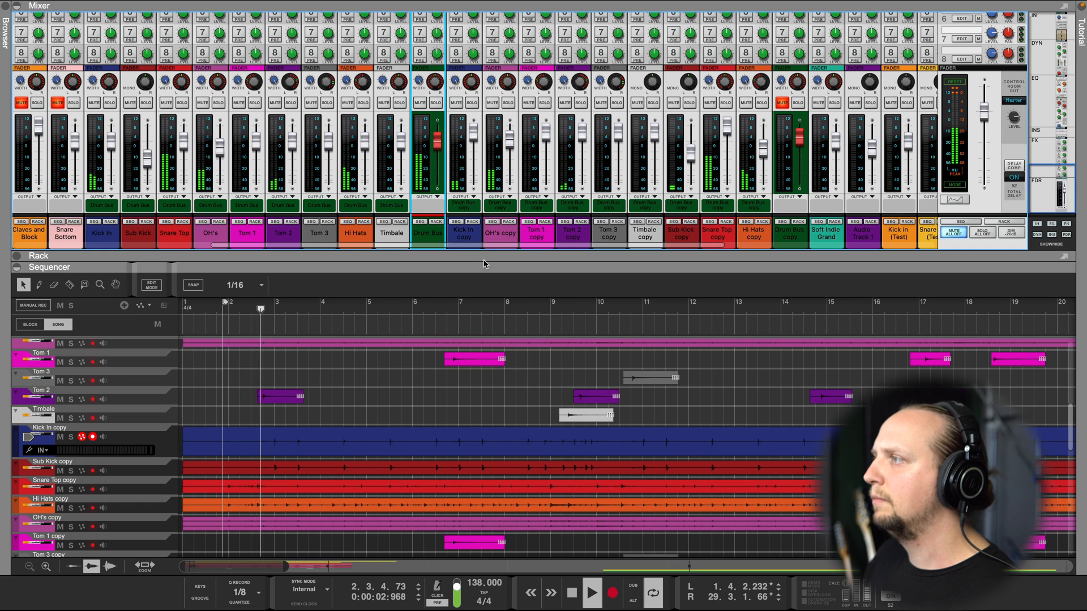
Step: Enlarge the mixer and look over the channels' inserts, FX sends and faders while the full mix plays
drag(474, 258, 473, 353)
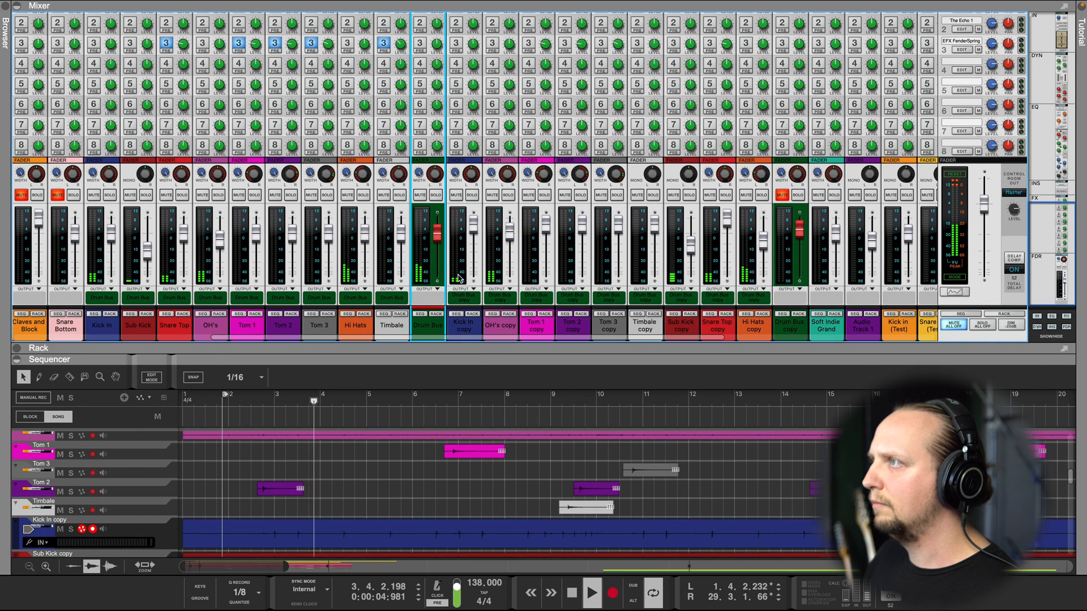
scroll(912, 238, up, 10)
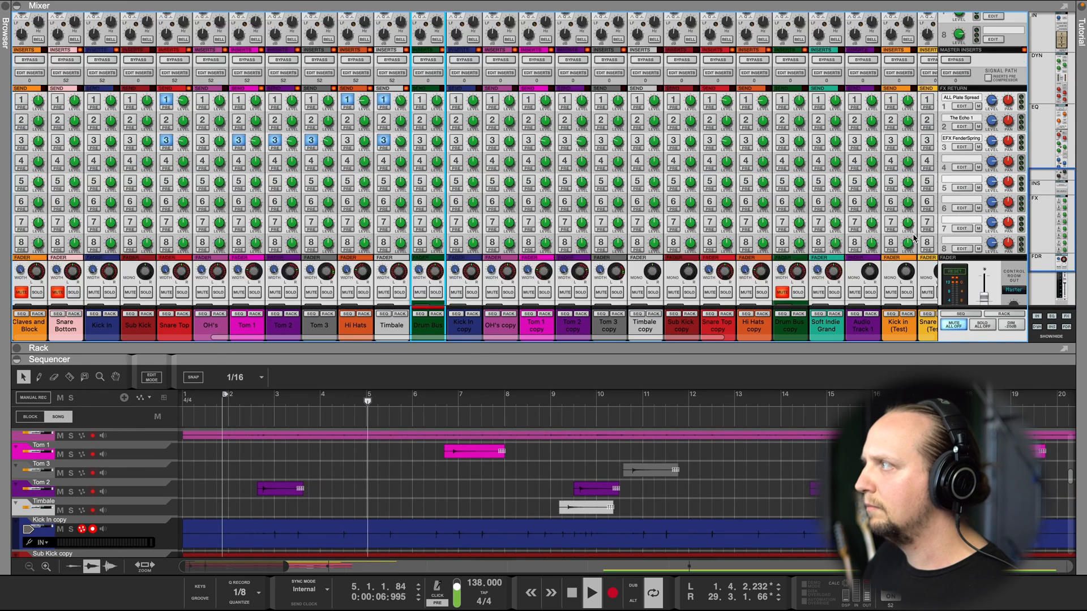
scroll(912, 237, down, 10)
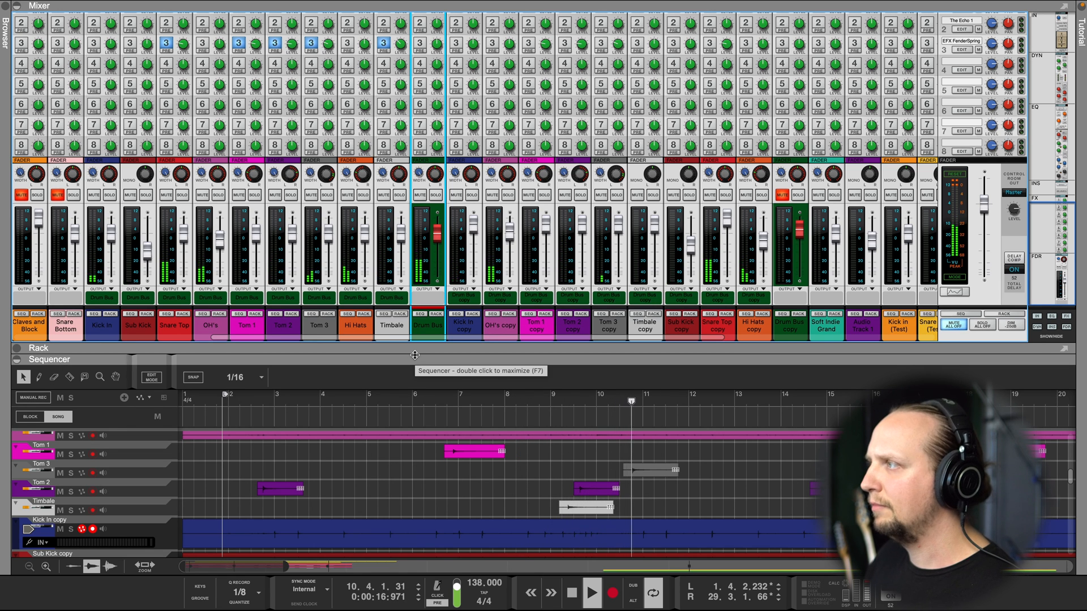
Step: Enlarge the sequencer and follow the full mix's playback along the tracks, viewing the timeline from about bar 15 to bar 37
drag(440, 365, 418, 236)
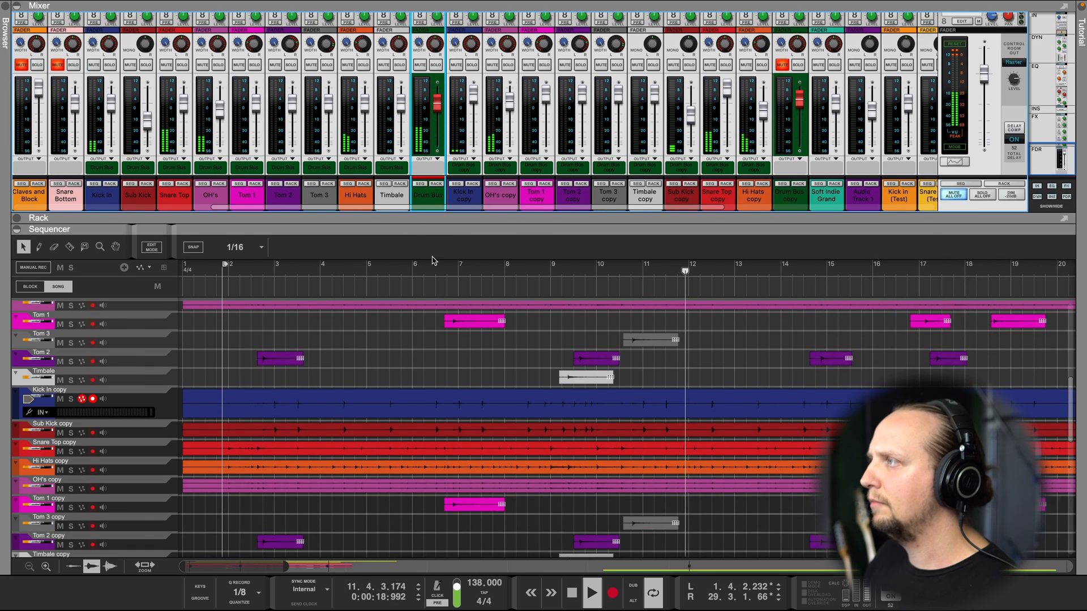
scroll(614, 390, right, 2)
scroll(634, 402, down, 2)
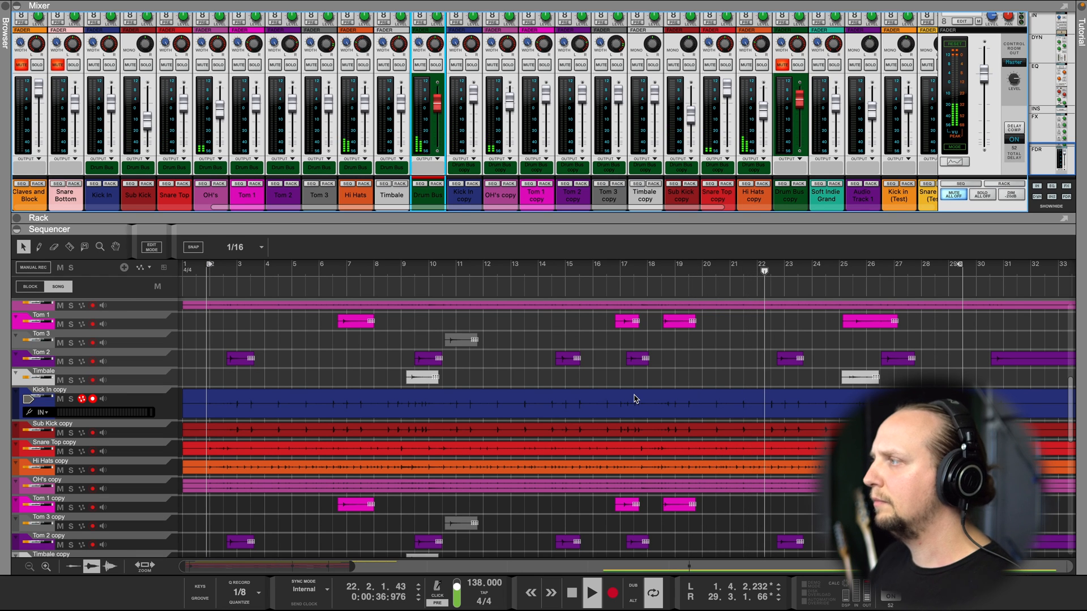
scroll(655, 402, right, 1)
scroll(659, 399, down, 4)
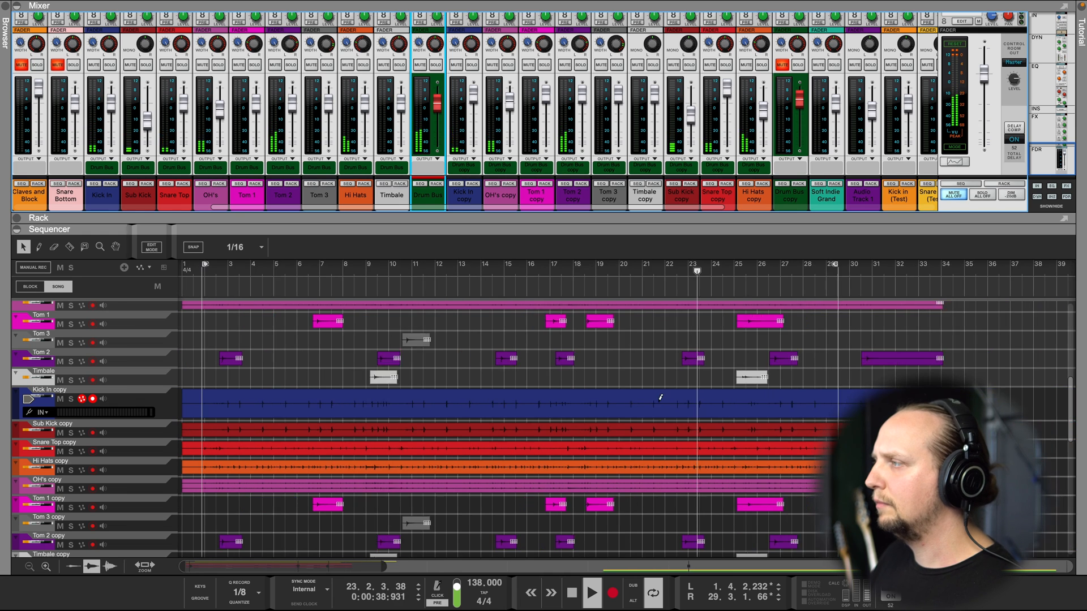
scroll(651, 405, up, 5)
scroll(642, 407, right, 1)
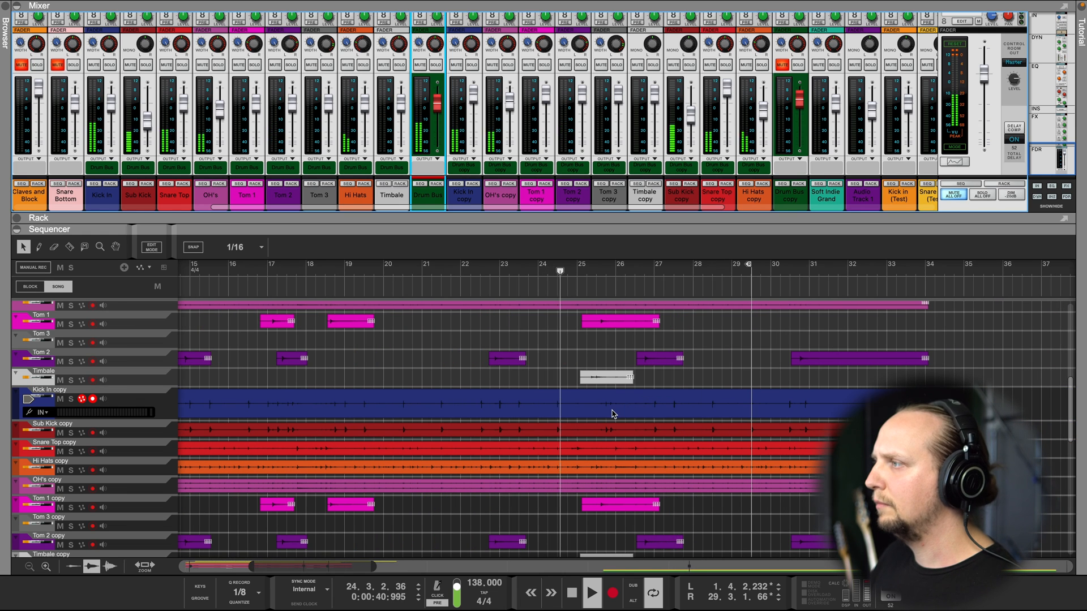